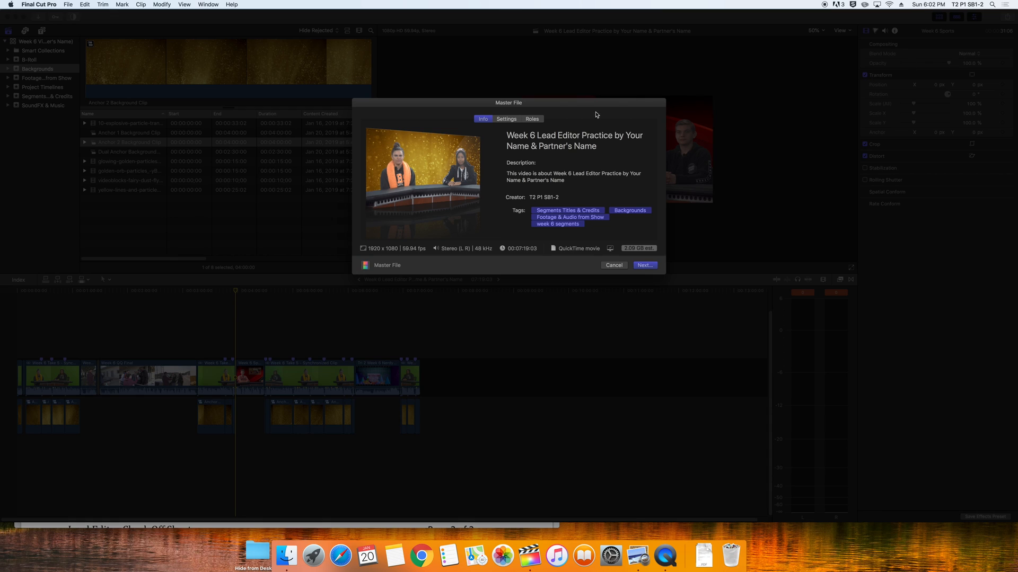
Check the master file export settings, then add 'Background Creation' to the export's file name
click(517, 119)
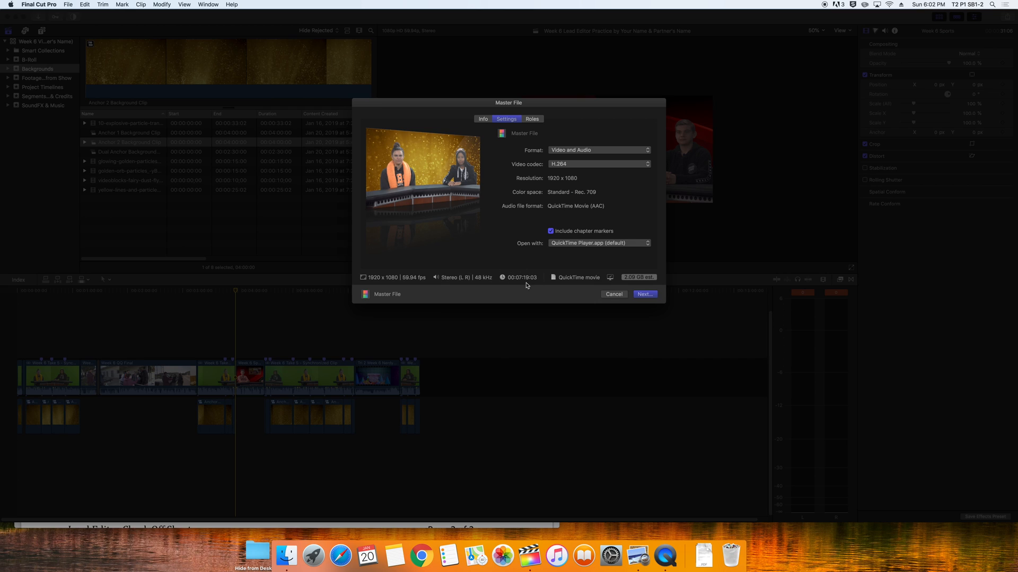
click(645, 295)
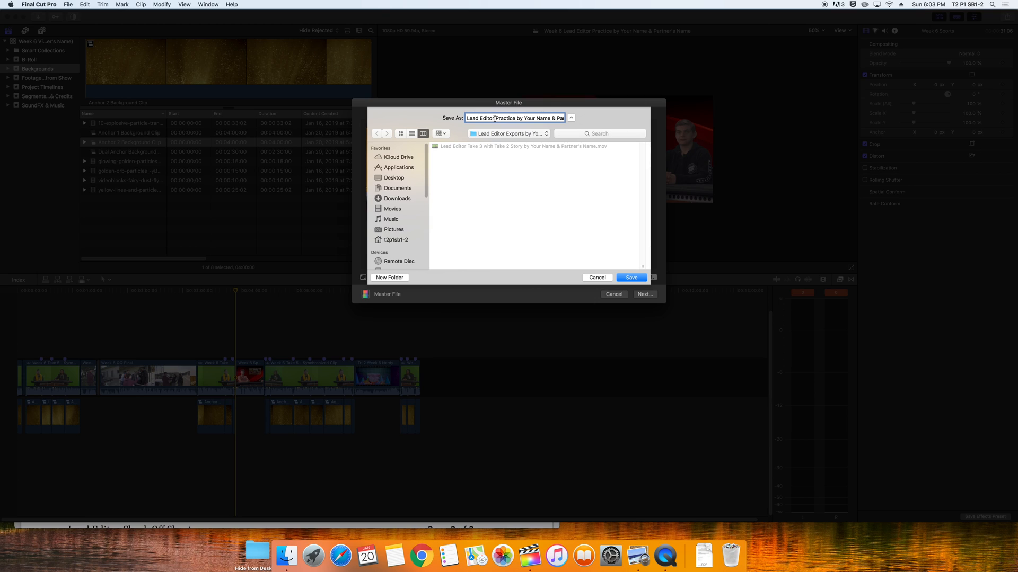
text(Background Creation Practic)
key(super+Right)
Save the master file export, play the project through once and stop, then bring Safari forward
click(631, 278)
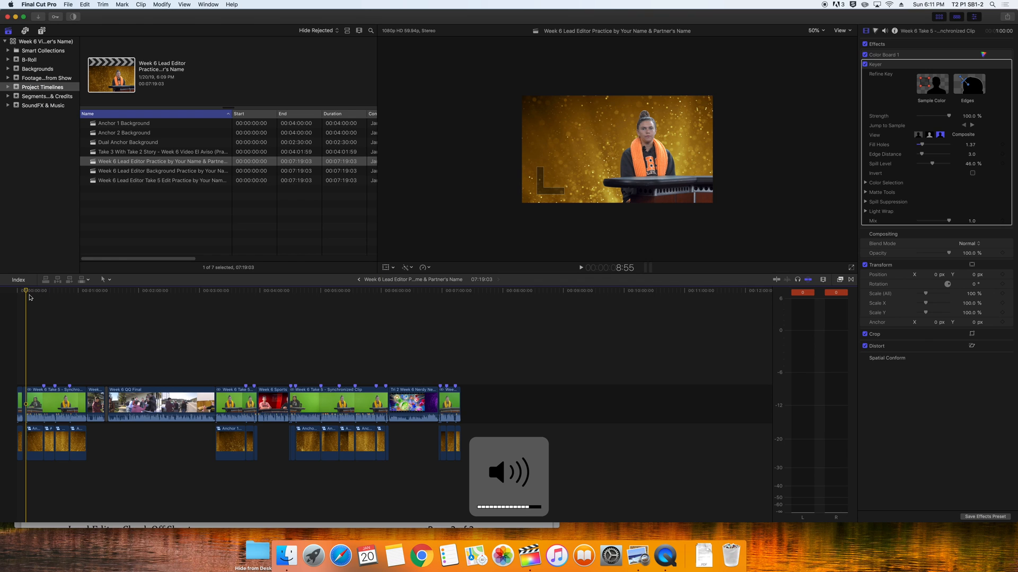
key(space)
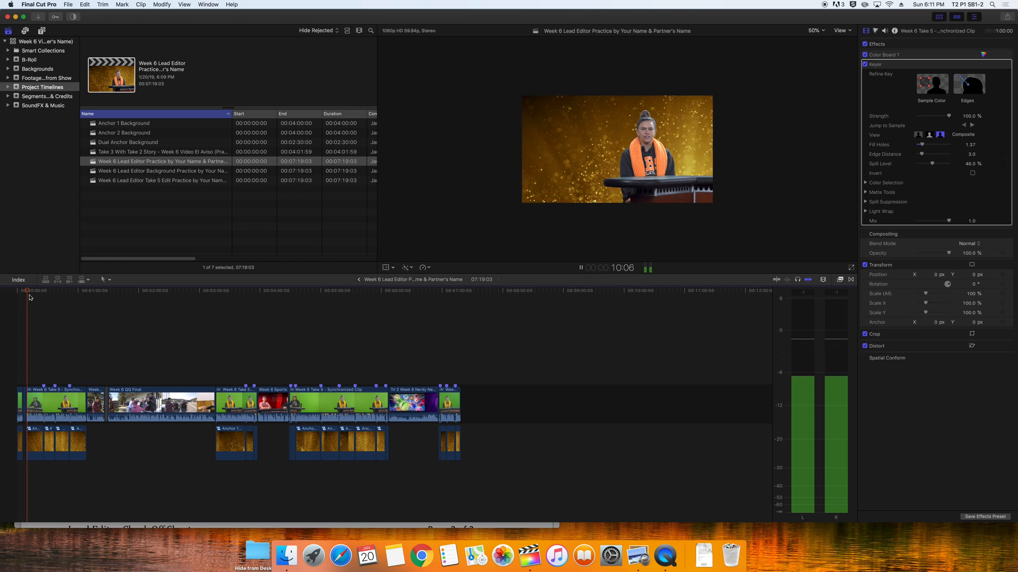
key(space)
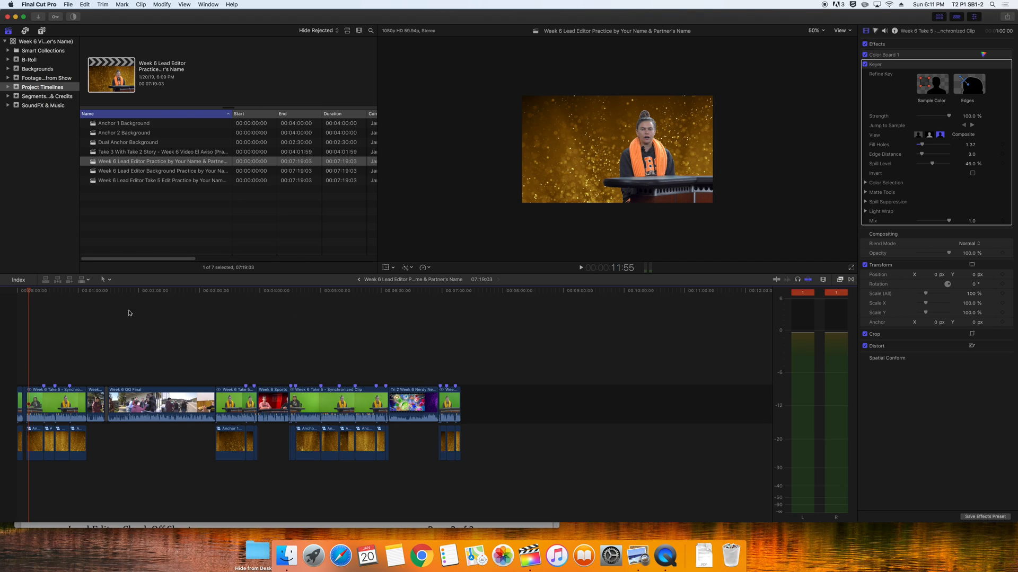
click(343, 557)
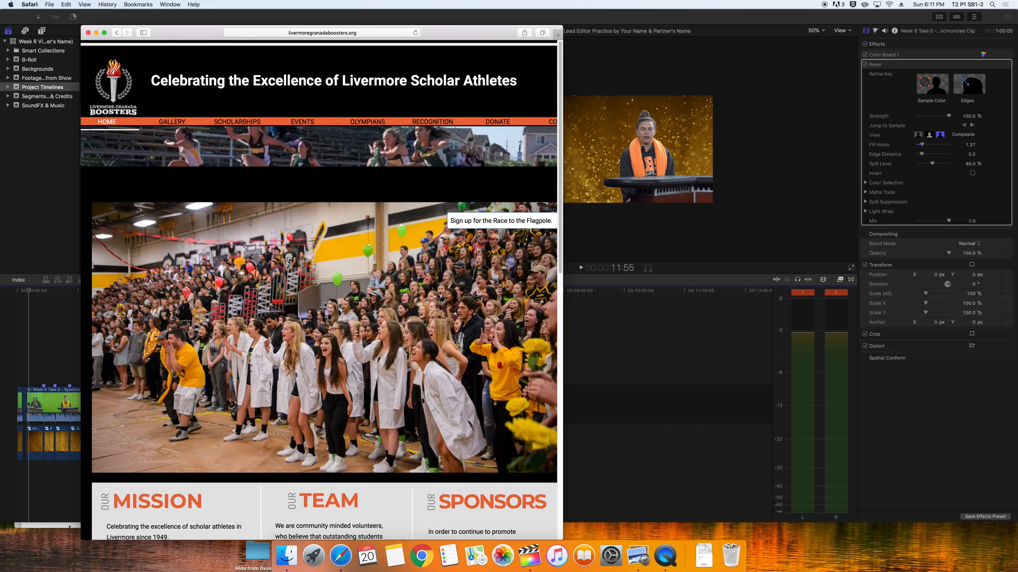
Browse the boosters' Gallery through Granada High School and GHS Men's Golf to the 170322 album
click(173, 123)
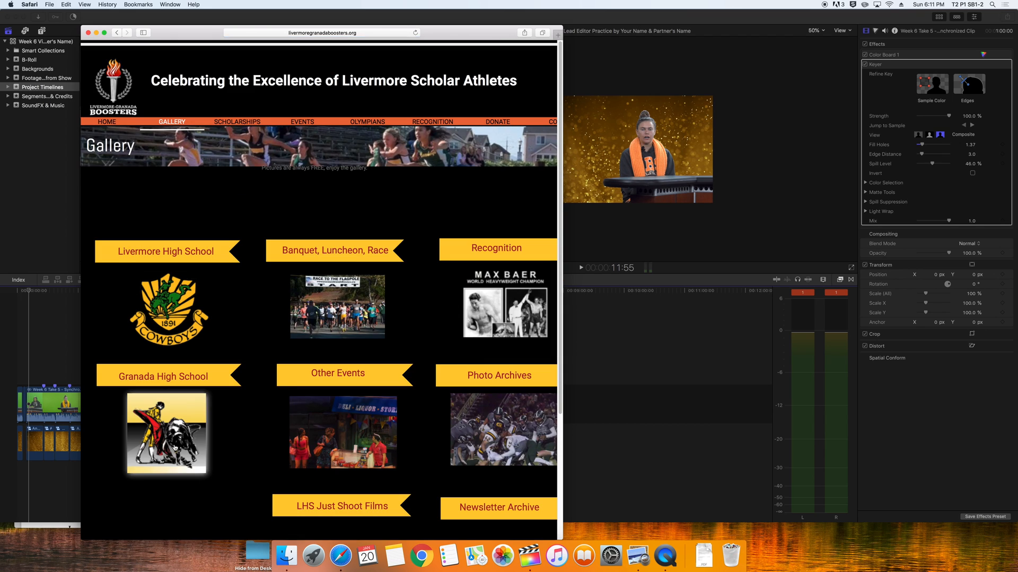
click(170, 429)
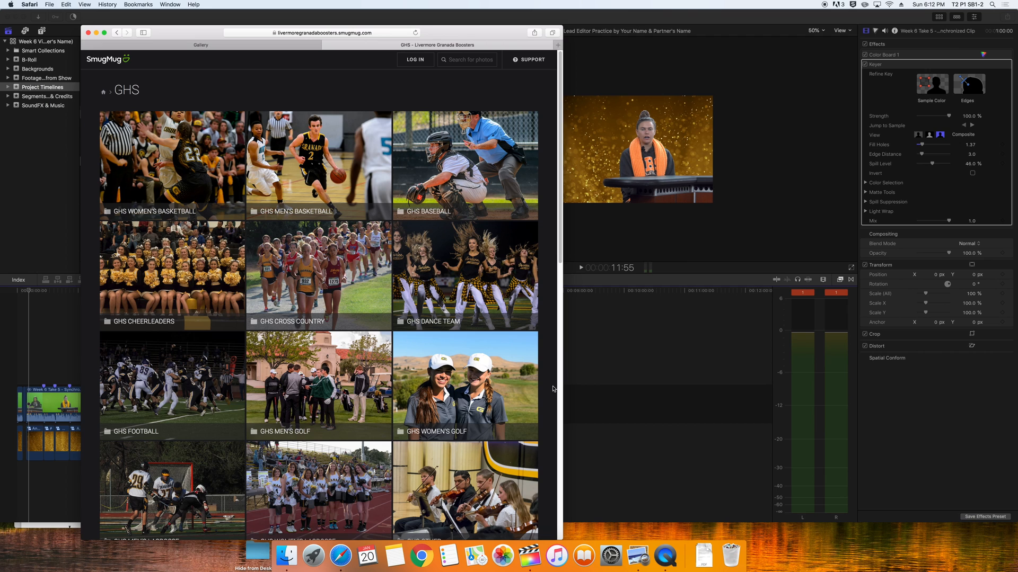
click(324, 438)
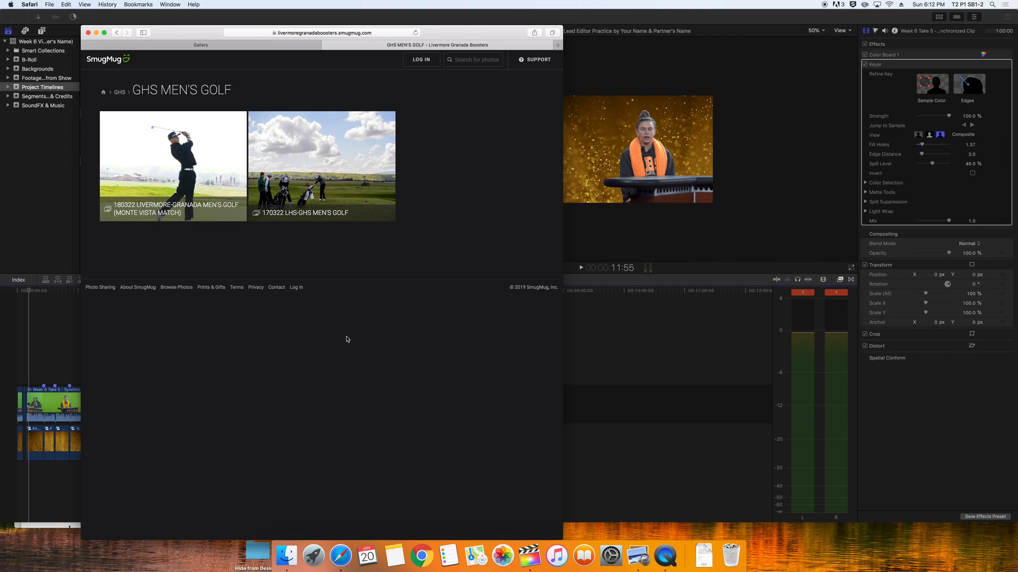
click(316, 212)
Scroll down through the 170322 album's grid of golf swing photos
scroll(401, 453, down, 10)
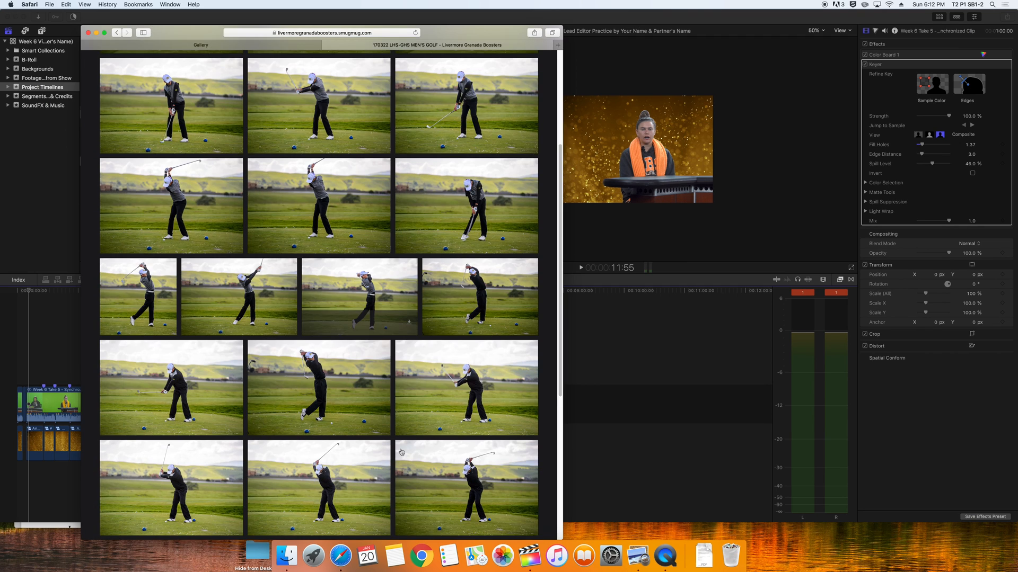
scroll(402, 452, down, 15)
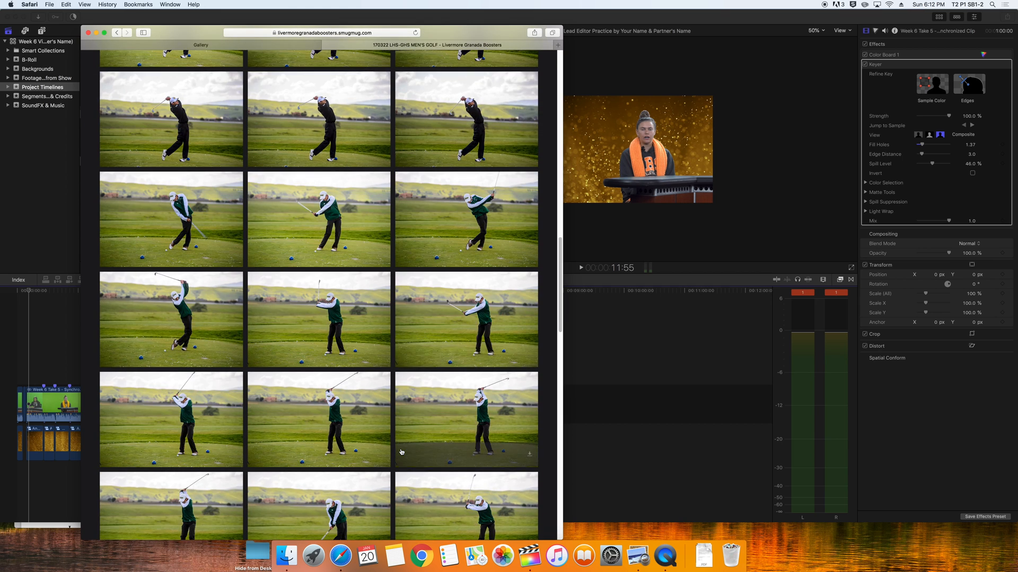
scroll(402, 452, down, 10)
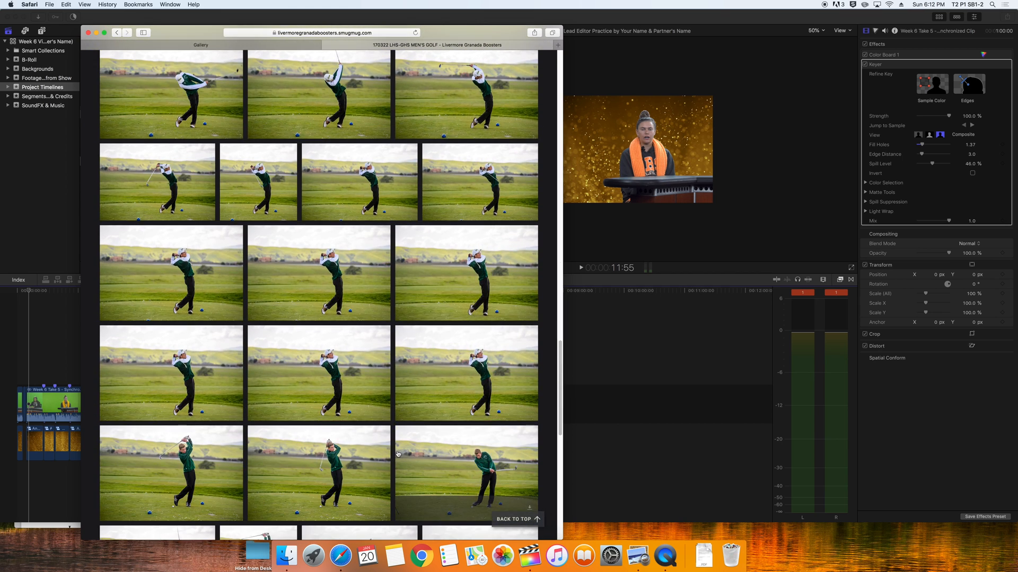
scroll(398, 453, down, 10)
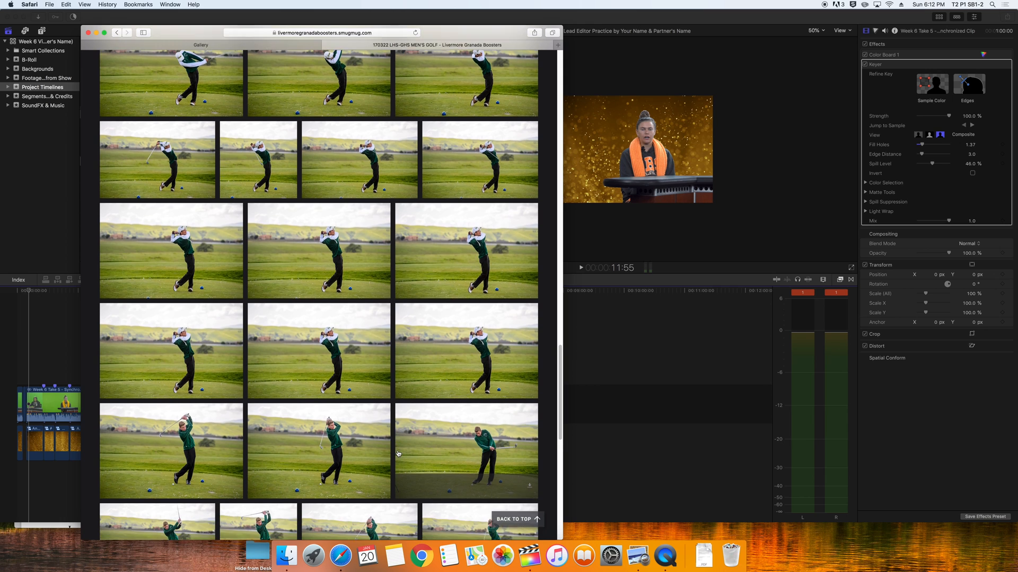
scroll(398, 455, down, 3)
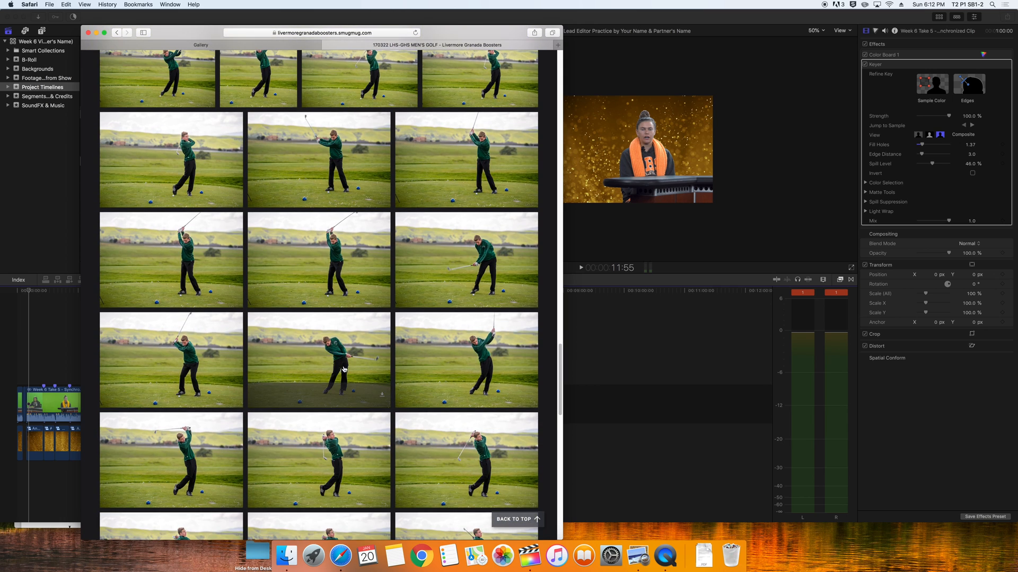
scroll(503, 488, down, 10)
scroll(503, 489, down, 20)
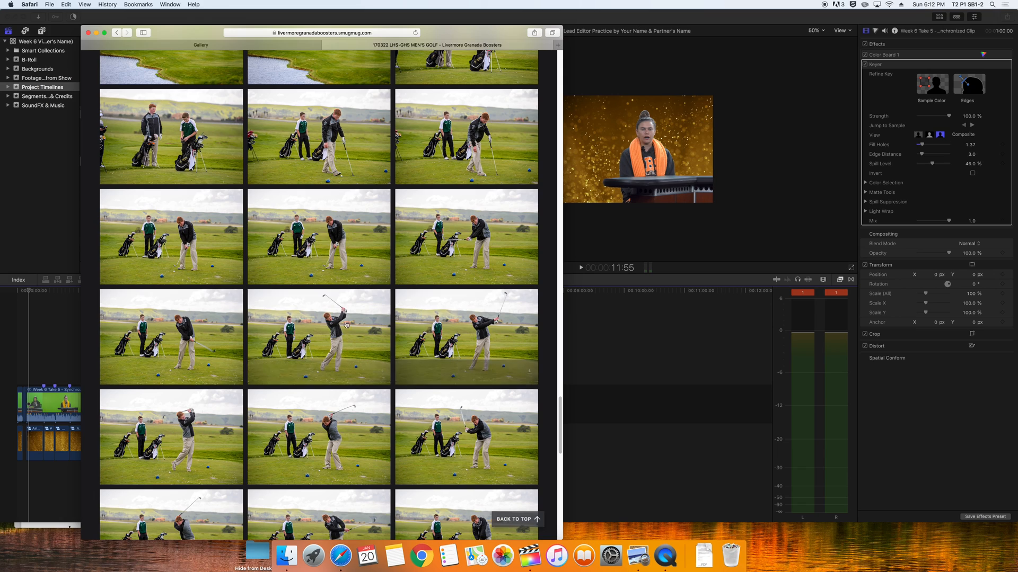
scroll(474, 460, down, 20)
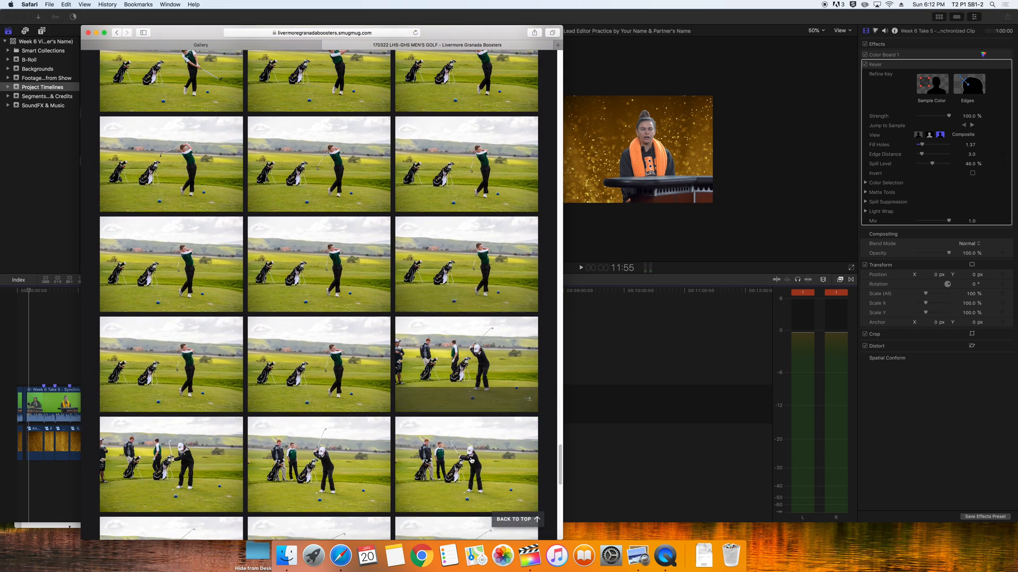
scroll(476, 82, down, 10)
Enlarge the first golfer photo and save it and the next three to Downloads
click(476, 82)
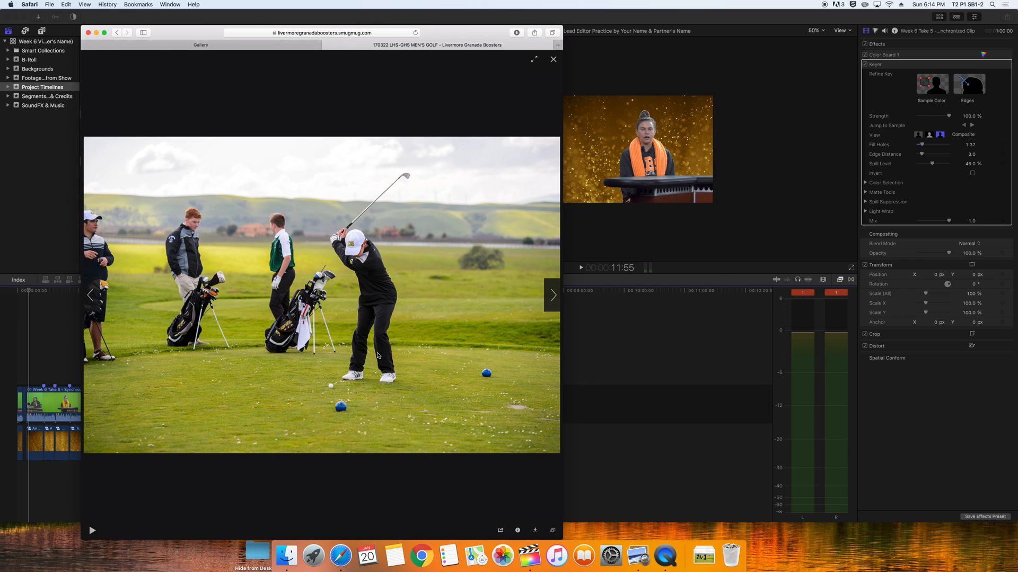
right_click(378, 355)
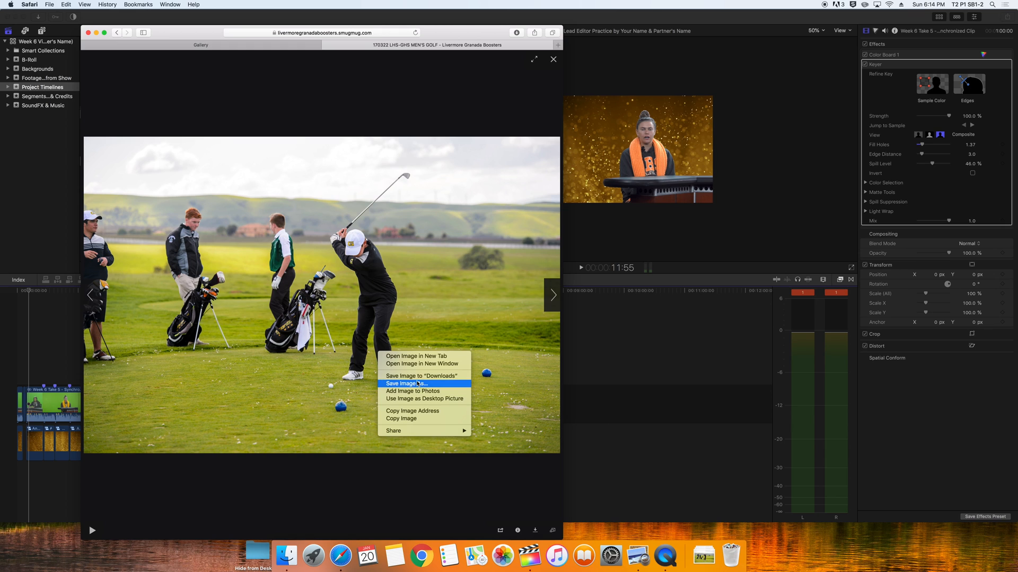
click(419, 378)
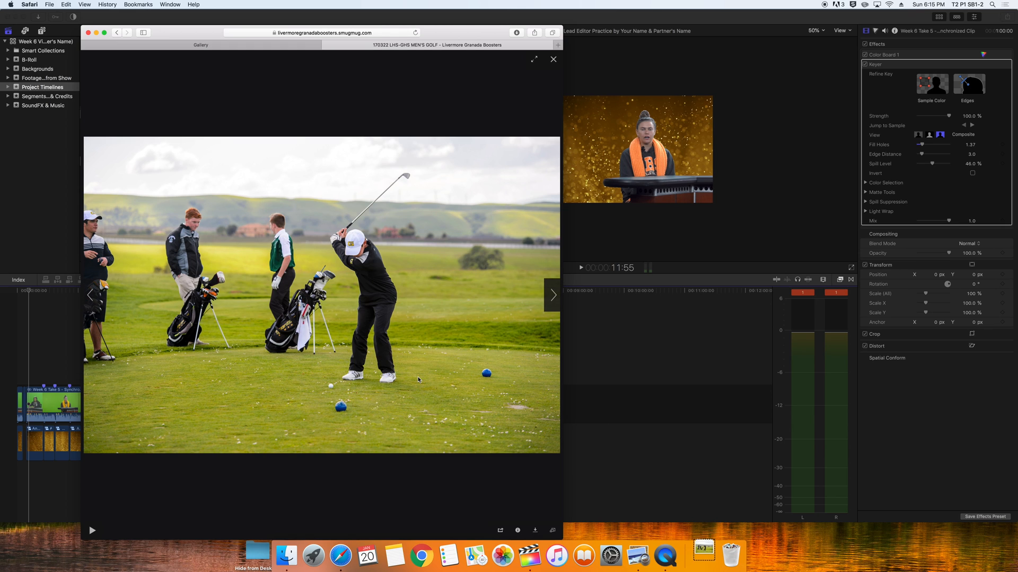
click(551, 297)
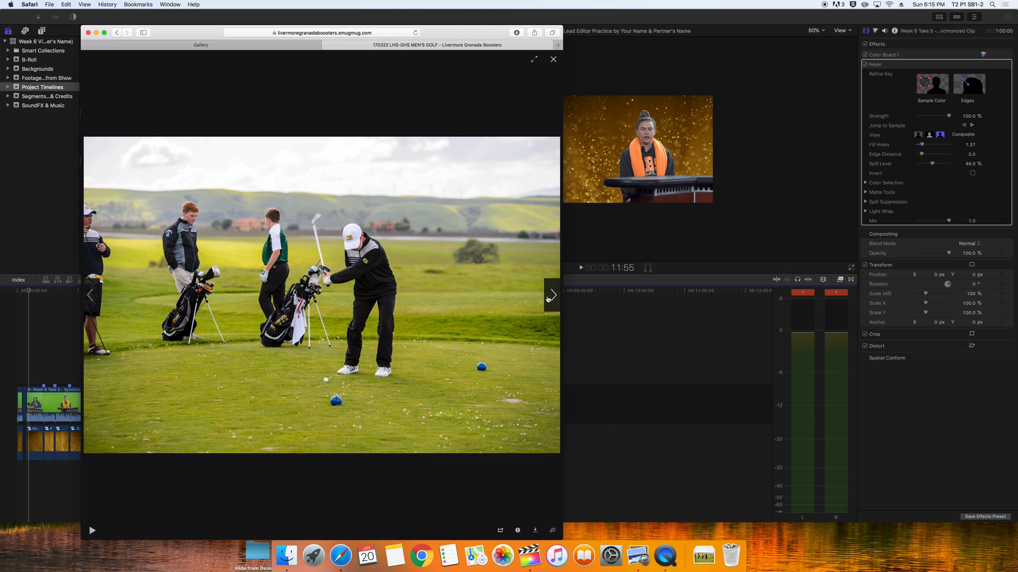
right_click(401, 337)
click(412, 358)
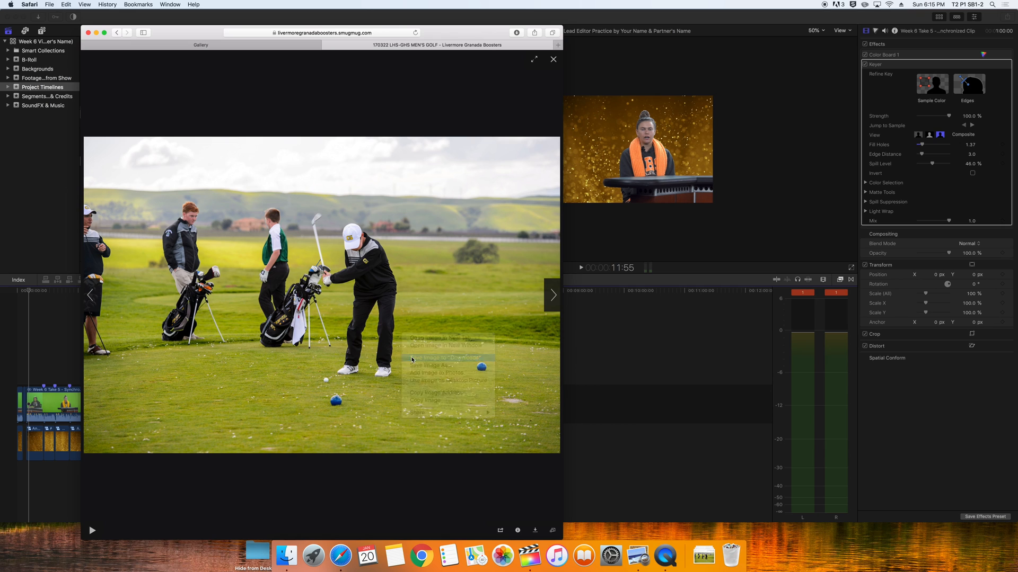
click(553, 297)
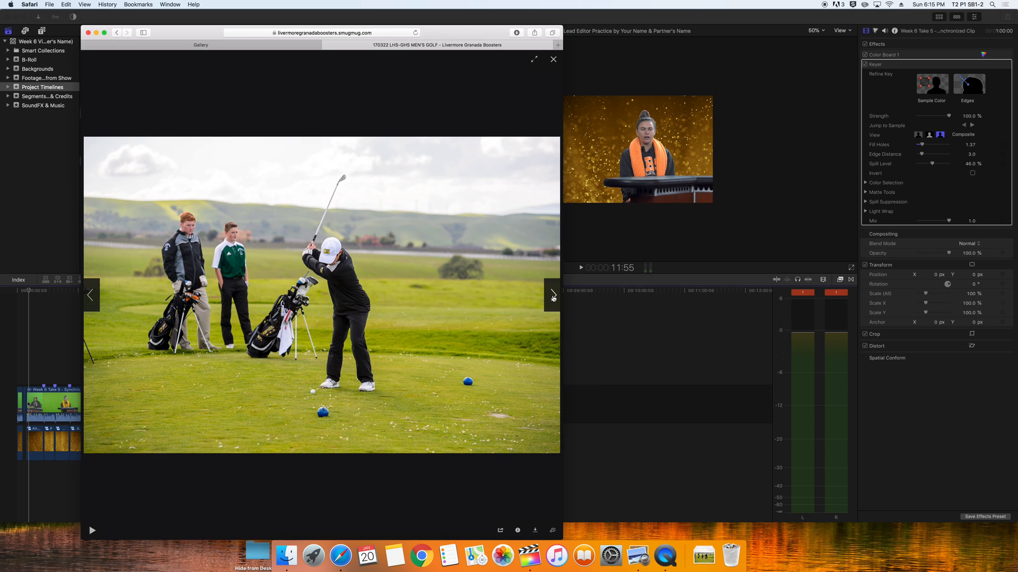
right_click(399, 340)
click(415, 364)
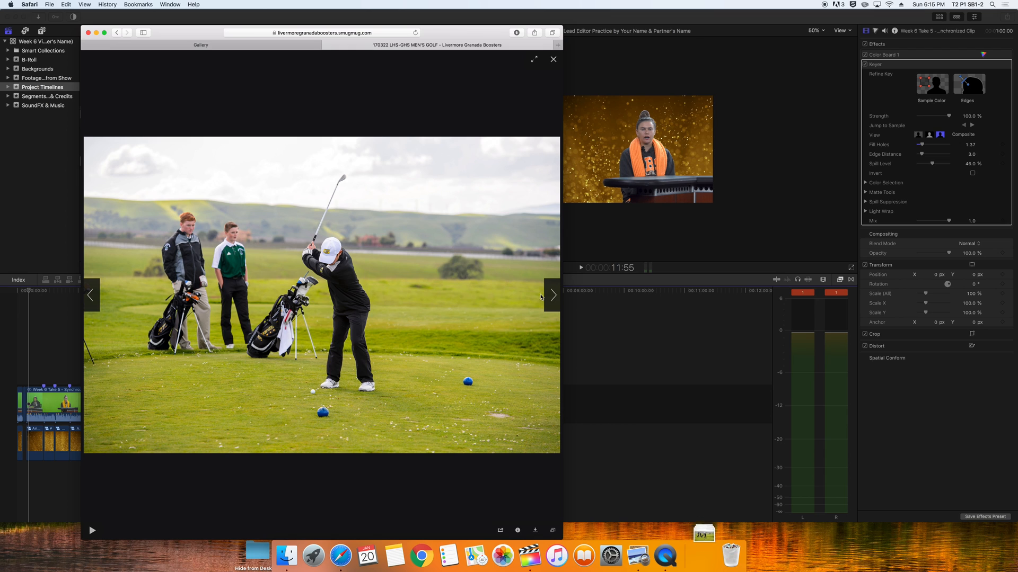
click(553, 297)
right_click(400, 341)
click(413, 360)
Save the next batch of album photos to Downloads, advancing one by one
click(553, 297)
right_click(430, 347)
click(445, 367)
click(553, 297)
right_click(430, 340)
click(447, 361)
click(552, 297)
click(552, 297)
right_click(426, 341)
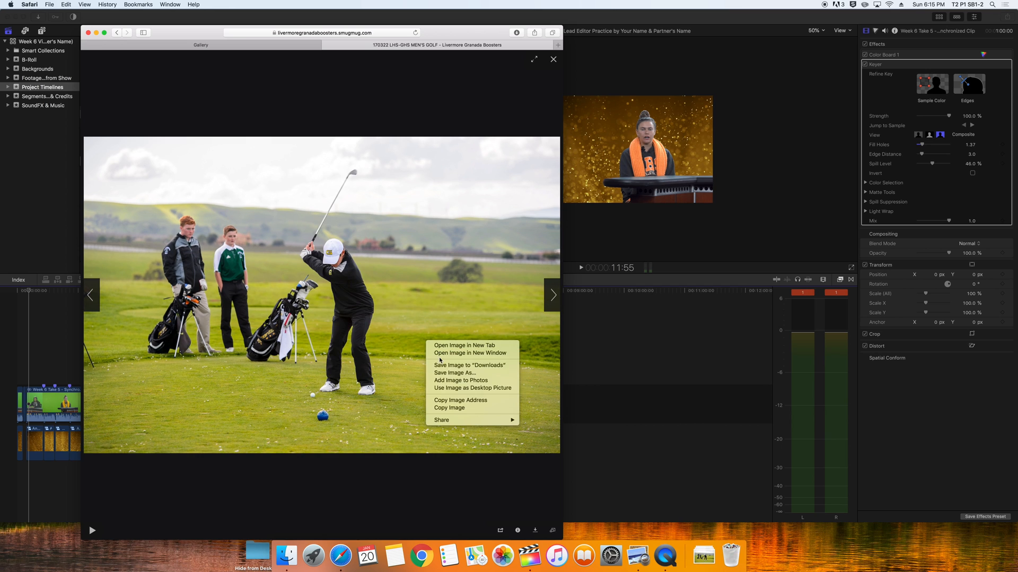
click(439, 365)
click(552, 297)
right_click(429, 344)
click(443, 367)
click(553, 297)
right_click(430, 344)
click(444, 367)
Keep saving each following golf photo in the lightbox to Downloads
click(552, 297)
right_click(443, 337)
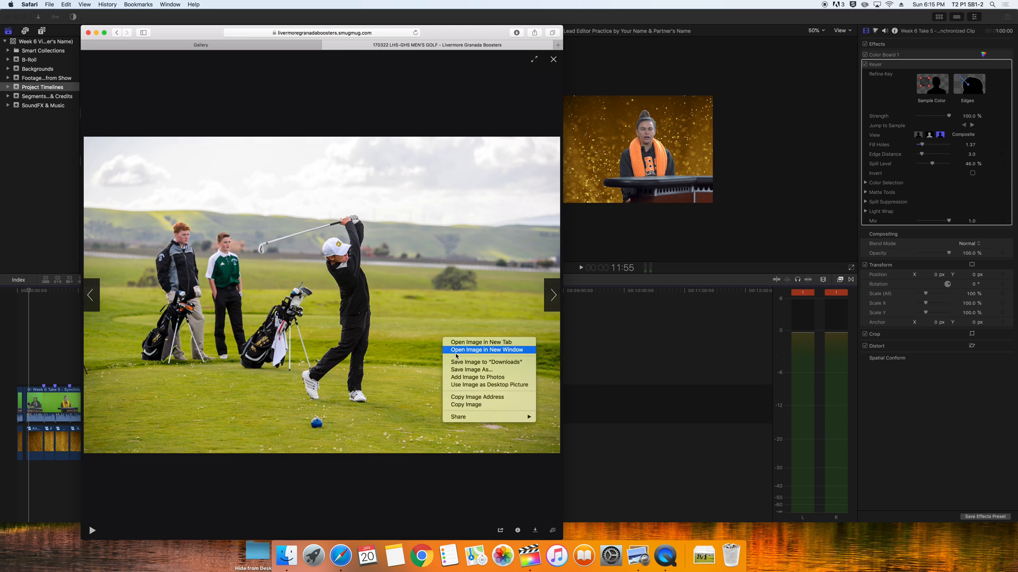
click(455, 362)
click(552, 297)
right_click(439, 344)
click(452, 369)
click(553, 297)
click(452, 374)
click(553, 297)
right_click(421, 330)
click(434, 354)
click(553, 297)
right_click(439, 331)
click(452, 356)
click(553, 297)
click(475, 355)
click(552, 297)
Save the last few album photos, close the enlarged view and hide Safari
right_click(445, 339)
click(459, 364)
click(553, 297)
right_click(447, 344)
click(460, 369)
click(553, 297)
click(462, 376)
click(553, 297)
right_click(471, 331)
click(483, 356)
click(553, 297)
right_click(460, 337)
click(473, 362)
click(553, 297)
right_click(552, 296)
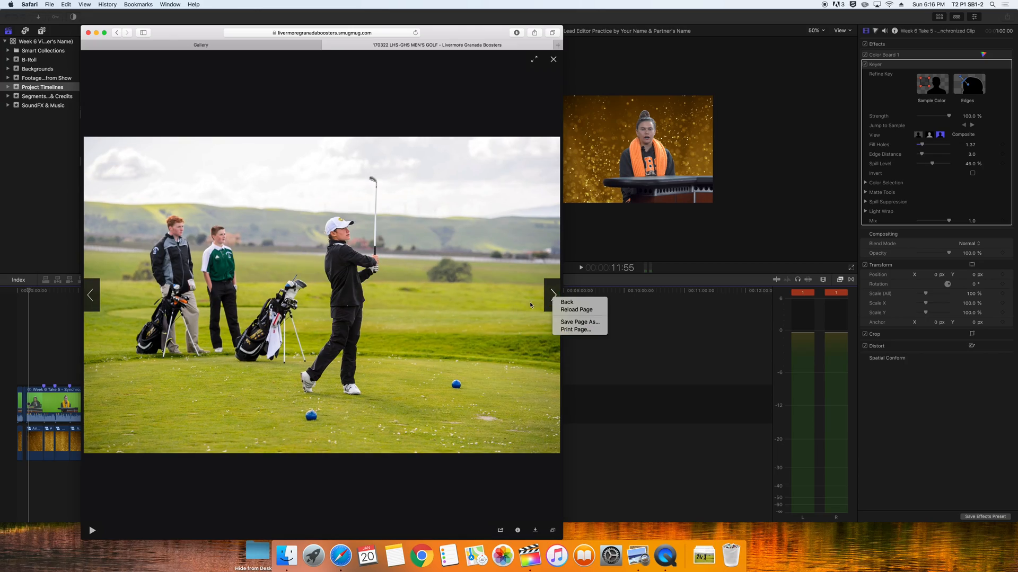
click(552, 296)
click(551, 295)
right_click(489, 318)
click(503, 342)
click(553, 296)
click(553, 295)
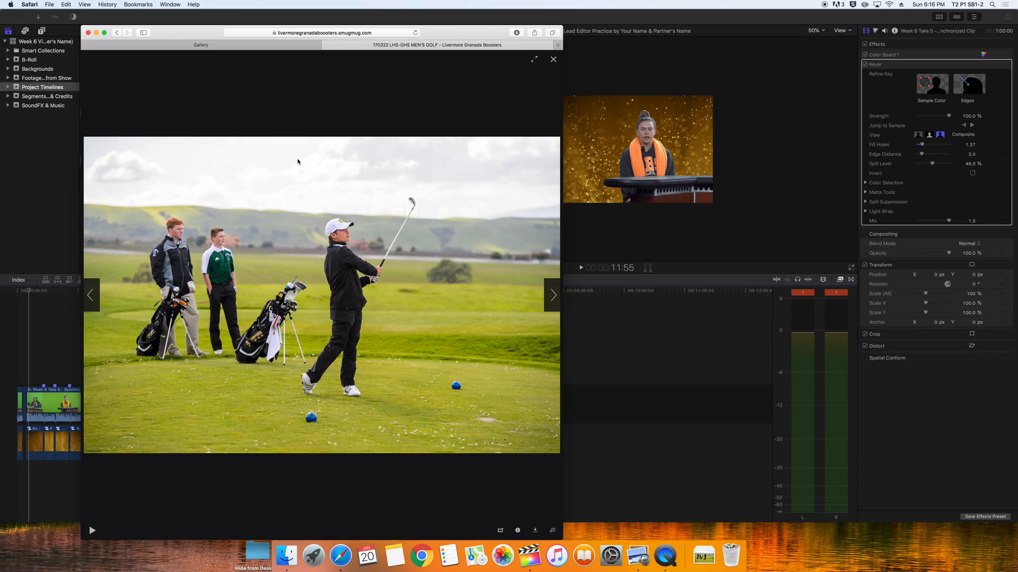
click(553, 59)
key(super+h)
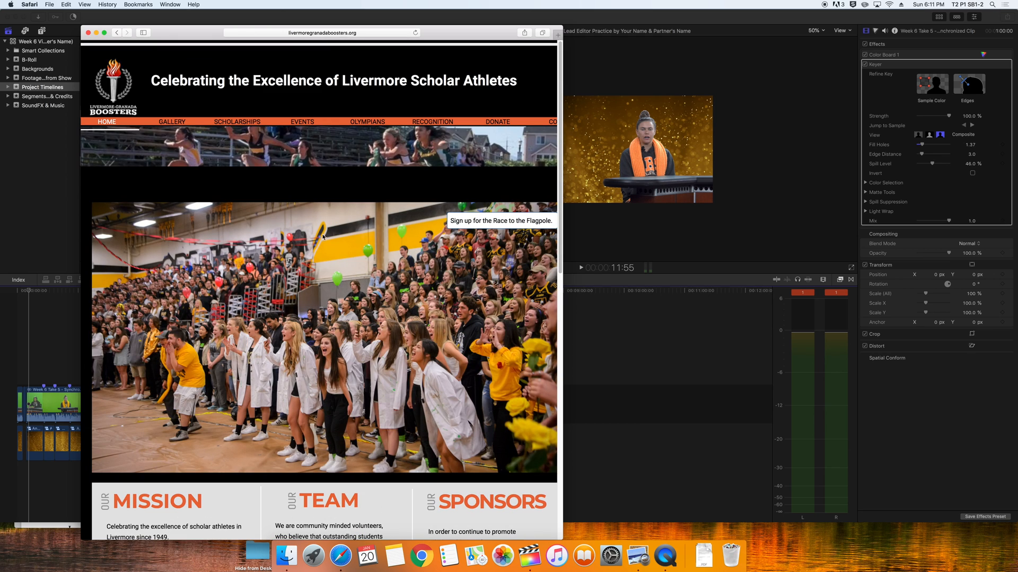
Return to the Granada High School gallery and resume saving golf photos to Downloads
click(177, 123)
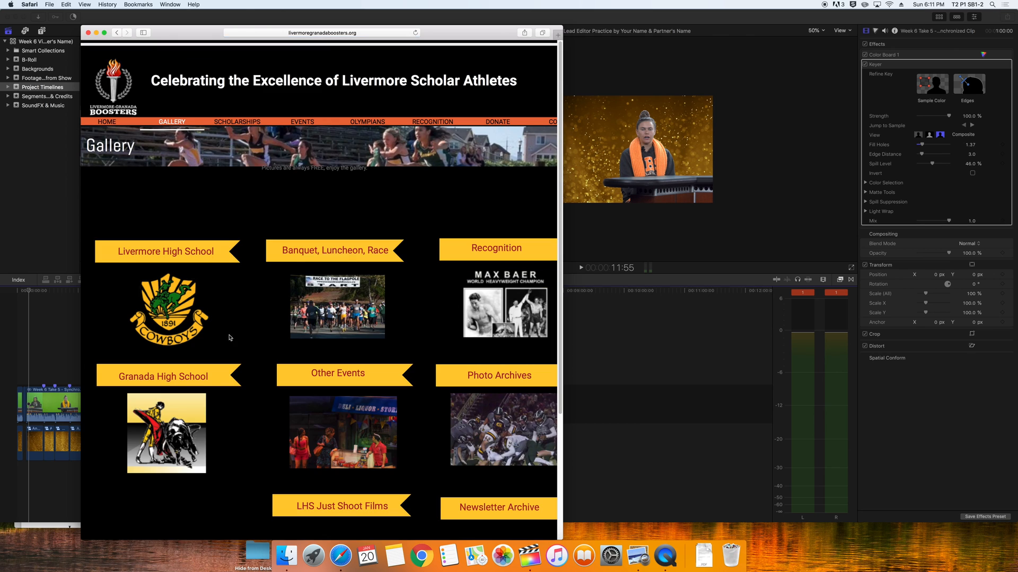
click(169, 427)
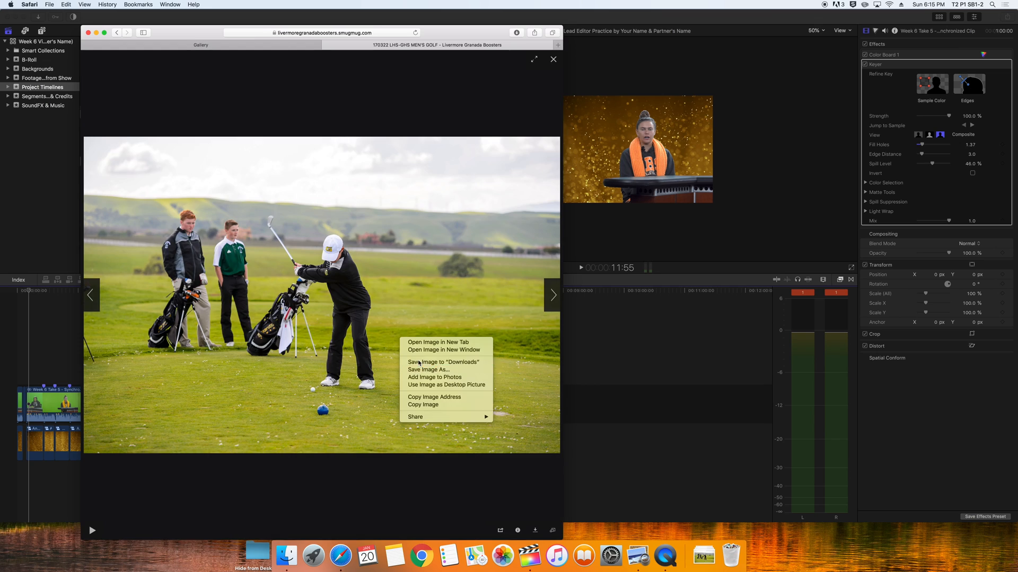
key(Escape)
click(553, 298)
right_click(428, 347)
click(460, 372)
click(553, 297)
right_click(405, 359)
click(445, 386)
Save the next several lightbox golf photos to Downloads, advancing after each
click(552, 296)
right_click(420, 336)
click(453, 362)
click(553, 295)
right_click(412, 358)
click(448, 384)
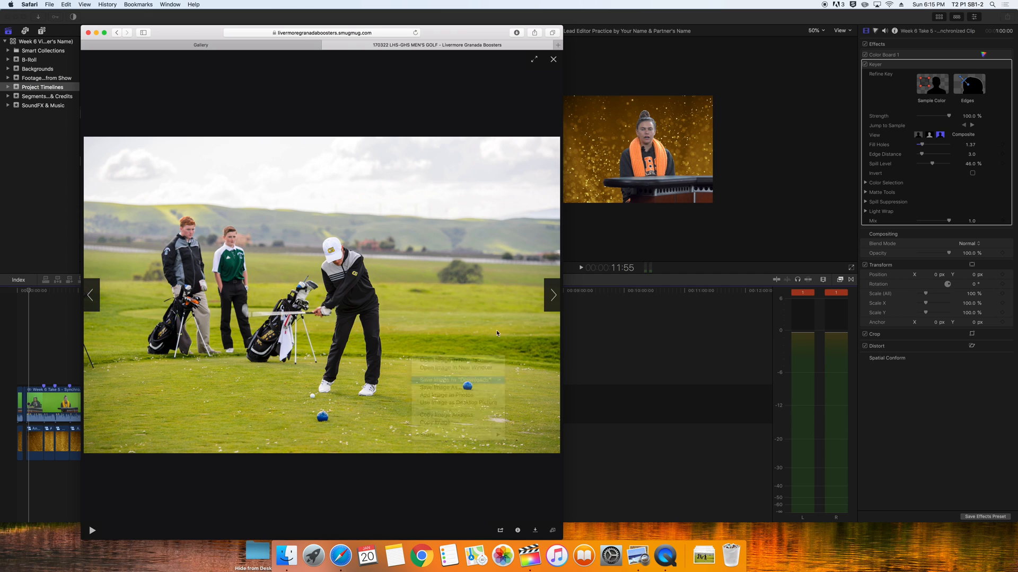
click(553, 296)
right_click(426, 340)
click(460, 365)
click(552, 295)
right_click(437, 341)
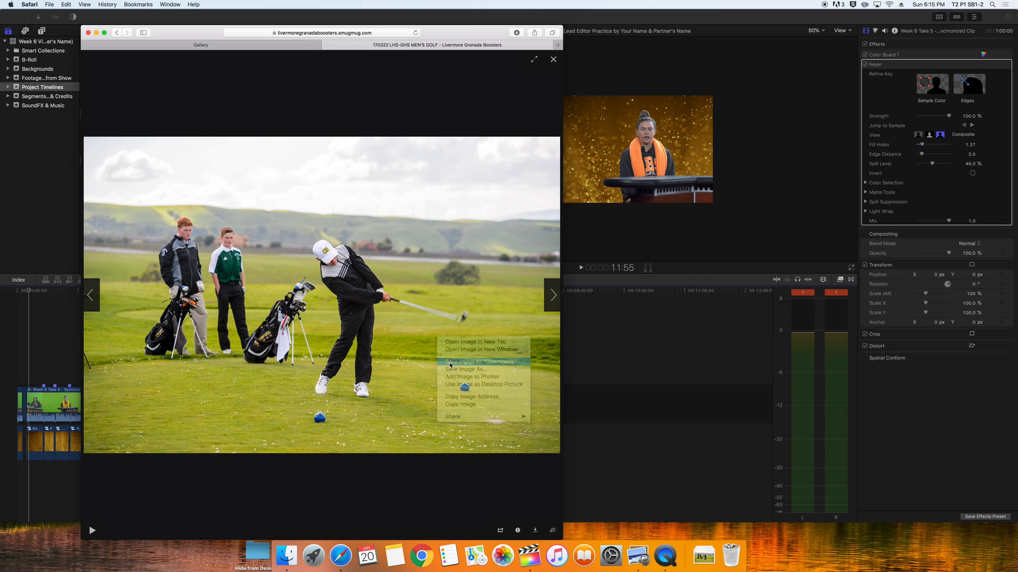
click(460, 366)
Save a few more golf photos, then bring up the library's context menu in Final Cut Pro
click(553, 295)
right_click(431, 339)
click(453, 364)
click(553, 295)
right_click(441, 337)
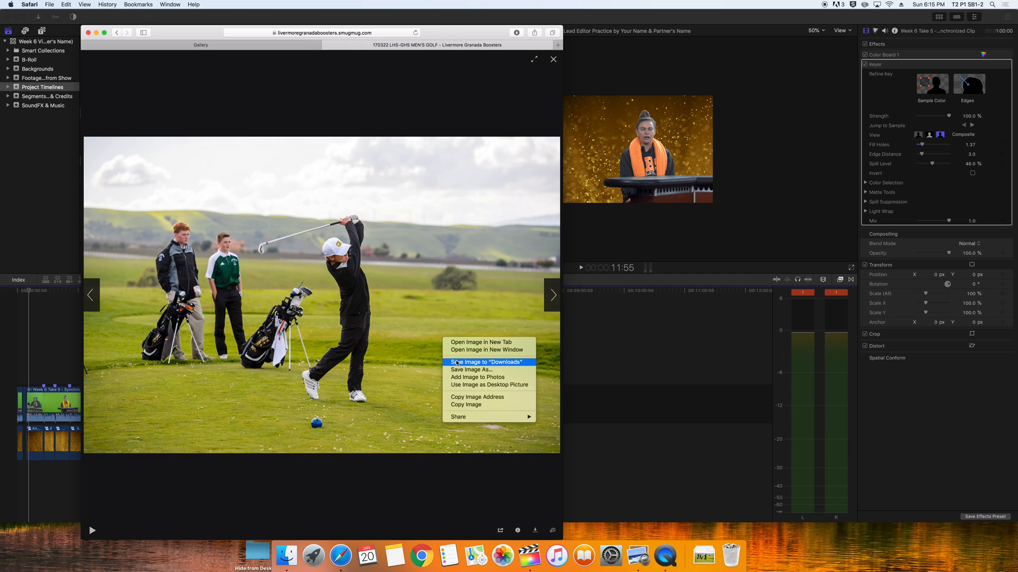
click(461, 362)
click(553, 295)
right_click(441, 333)
click(461, 358)
click(551, 296)
right_click(438, 348)
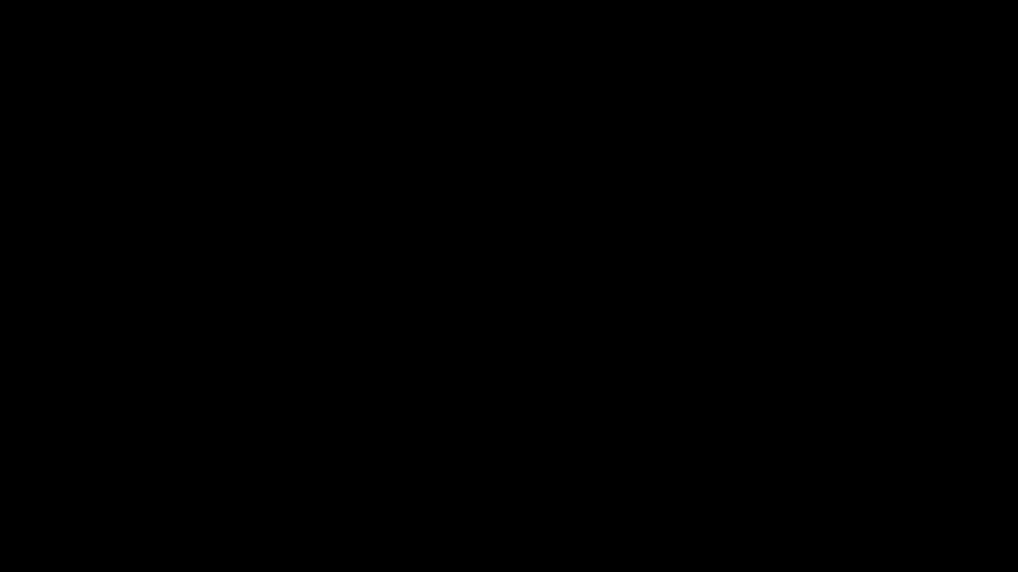
right_click(32, 160)
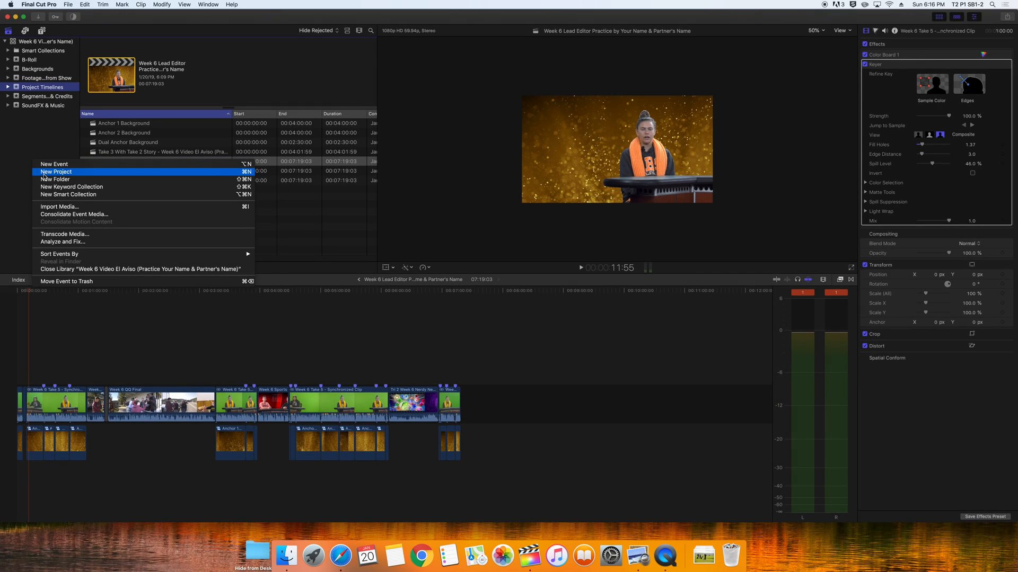
Create a new event named 'Golf Animation' with a new project inside it
click(45, 166)
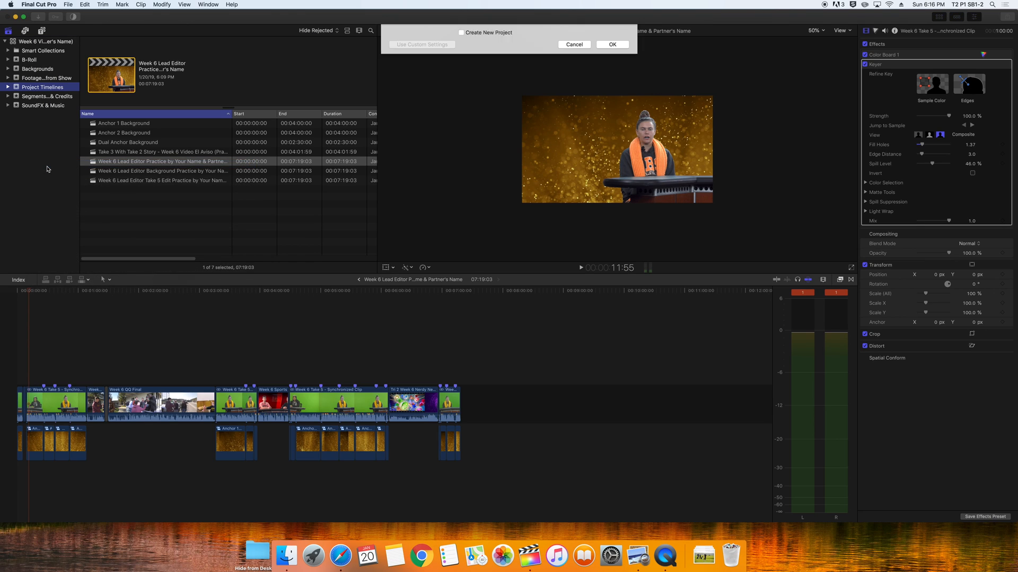
text(Golf Animation)
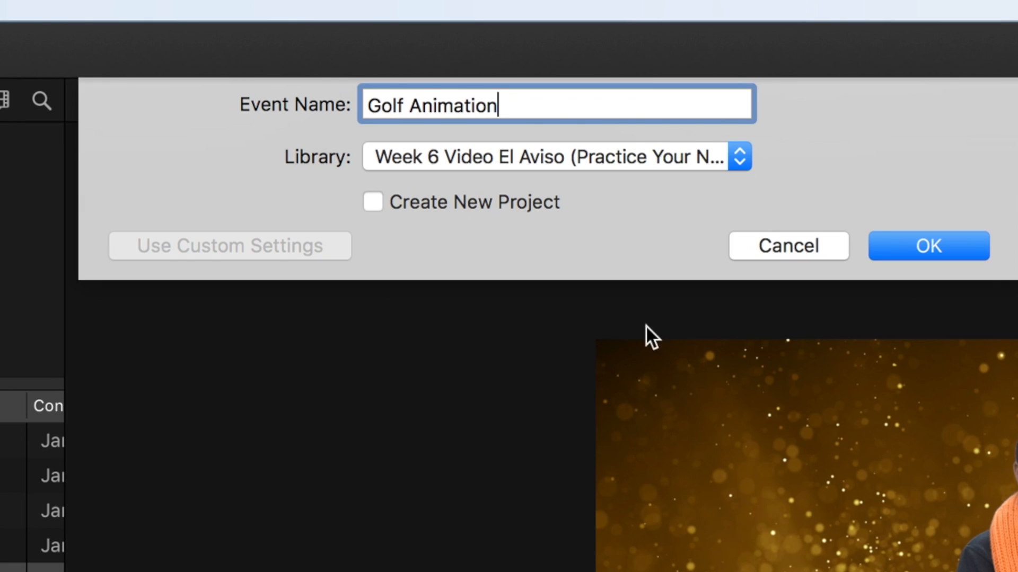
click(394, 200)
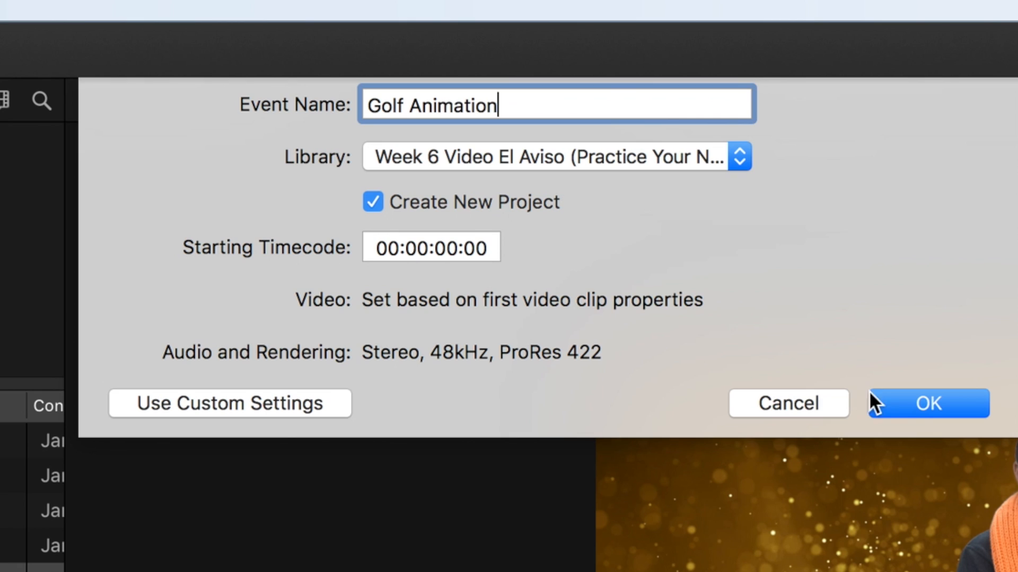
click(869, 404)
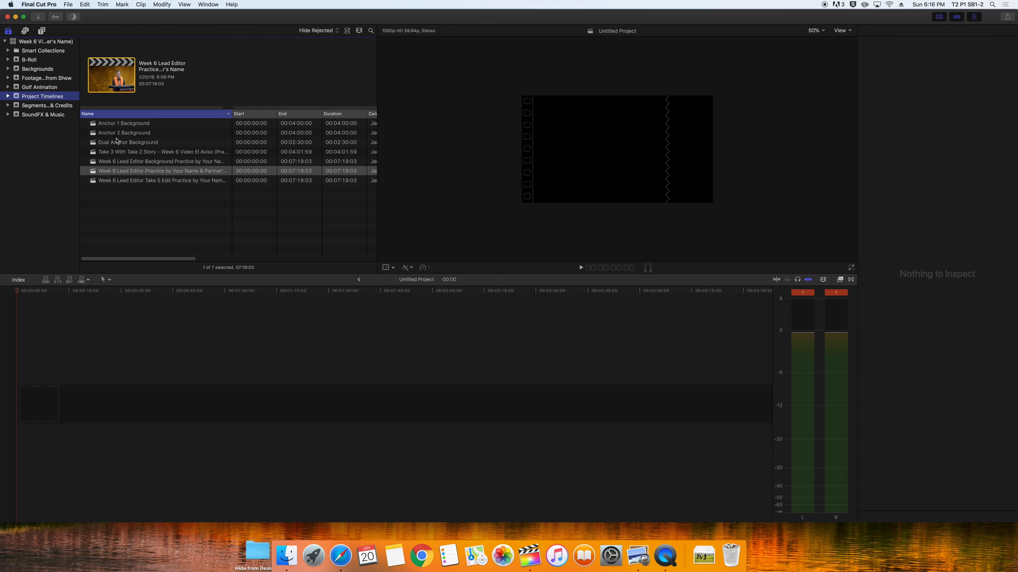
Rename the event's Untitled Project to 'Boys Golfer Animation'
click(37, 88)
click(116, 124)
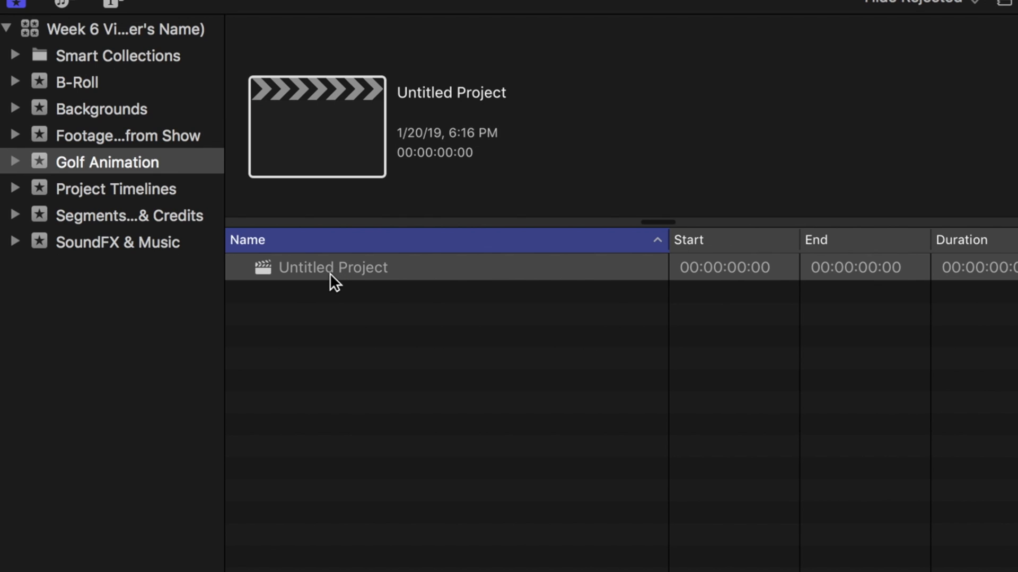
click(335, 274)
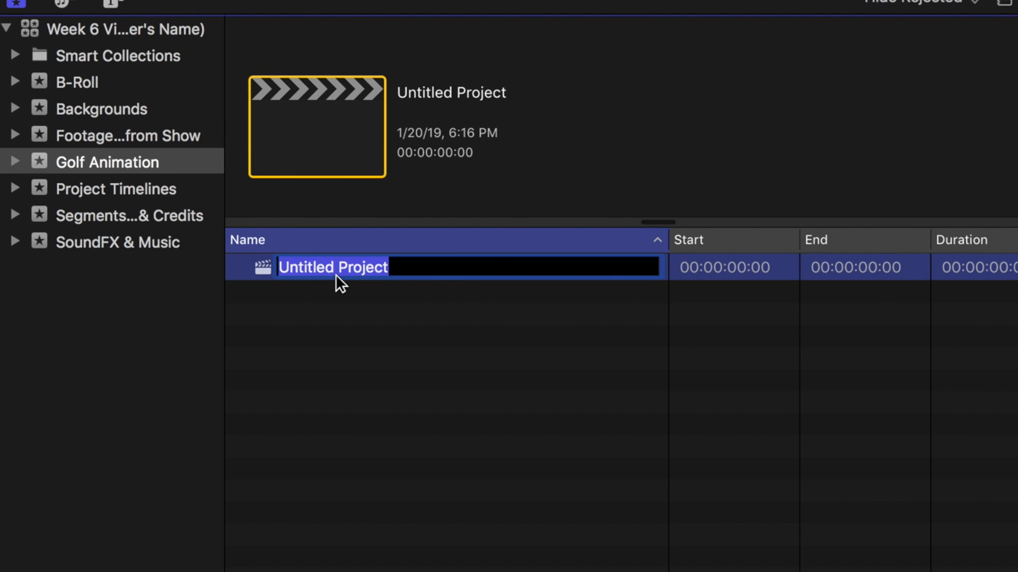
text(Boys Golfer Animation)
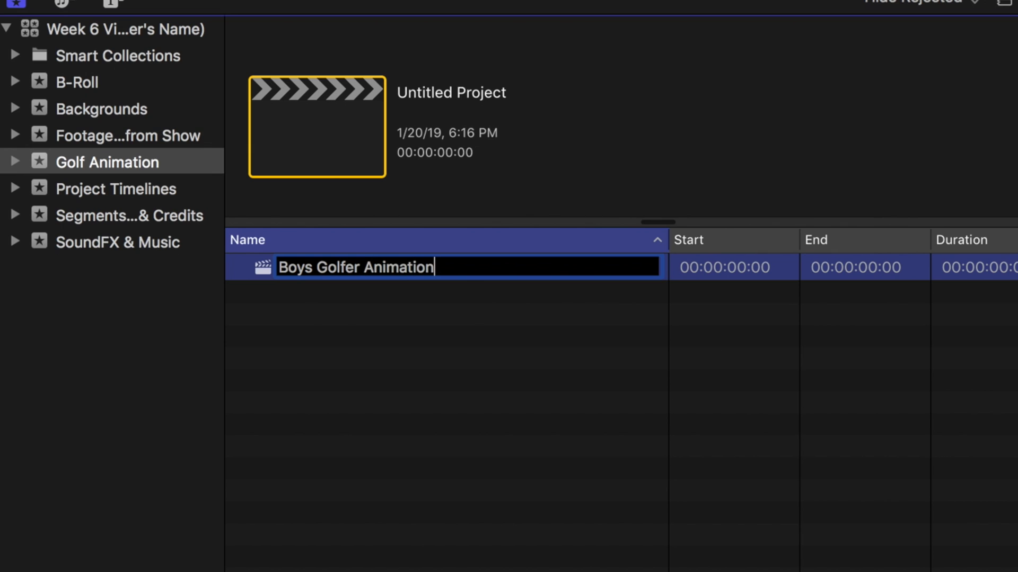
key(Return)
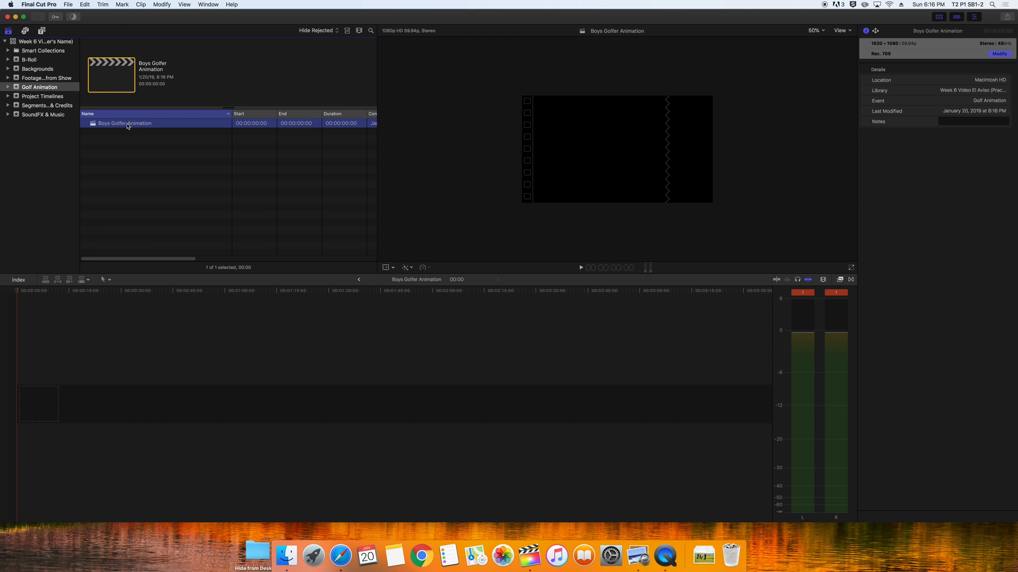
click(39, 17)
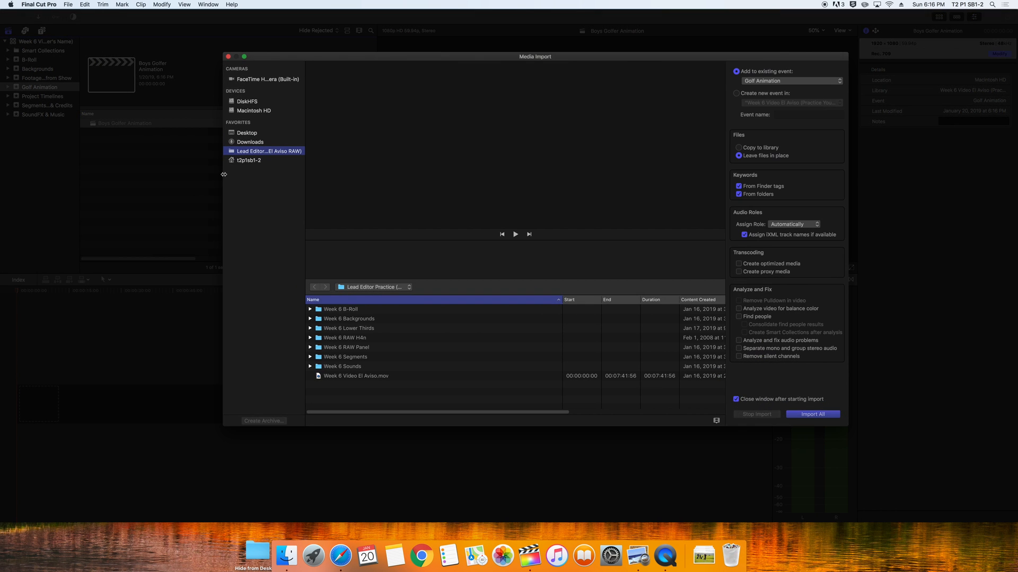
Select the golf photos in Downloads starting at AJCP-2469.jpg, set to copy into the library
click(245, 141)
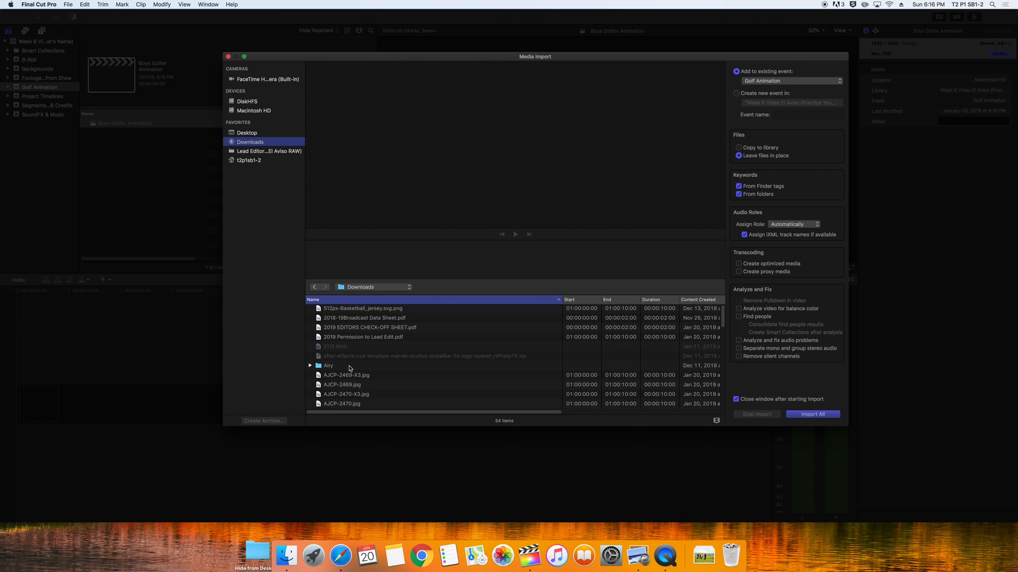
scroll(350, 369, down, 4)
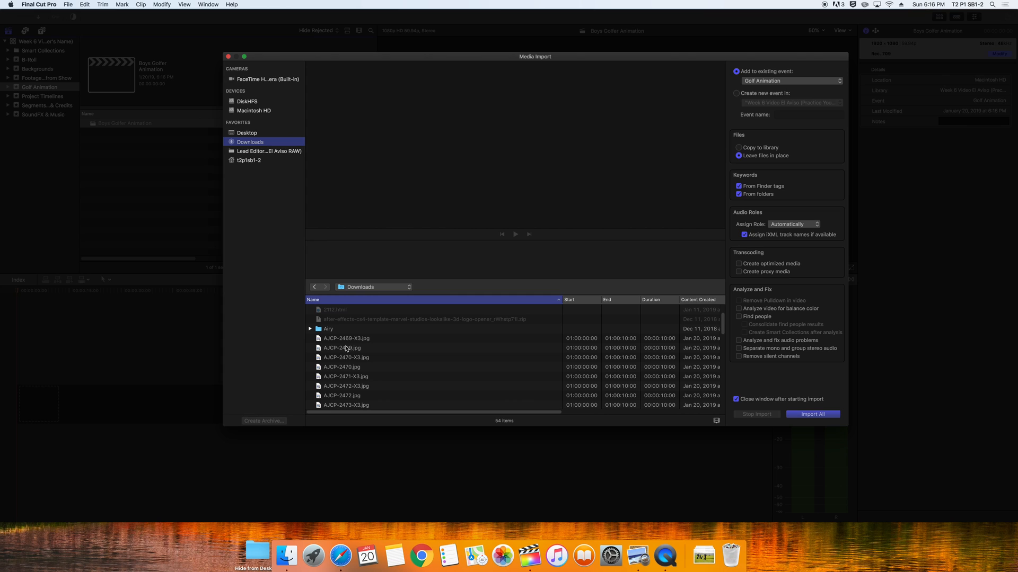
click(345, 349)
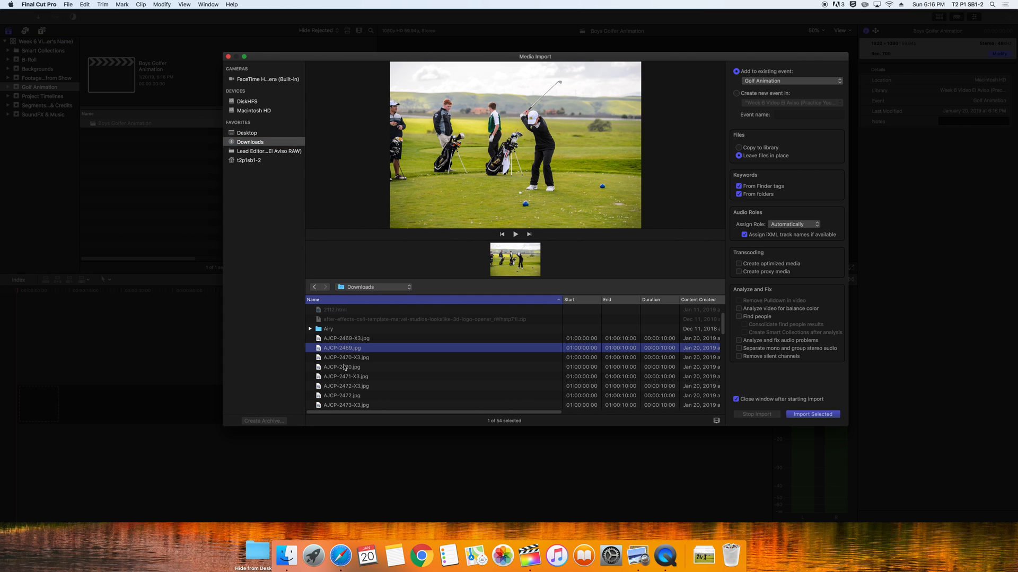
super+click(344, 367)
super+click(345, 376)
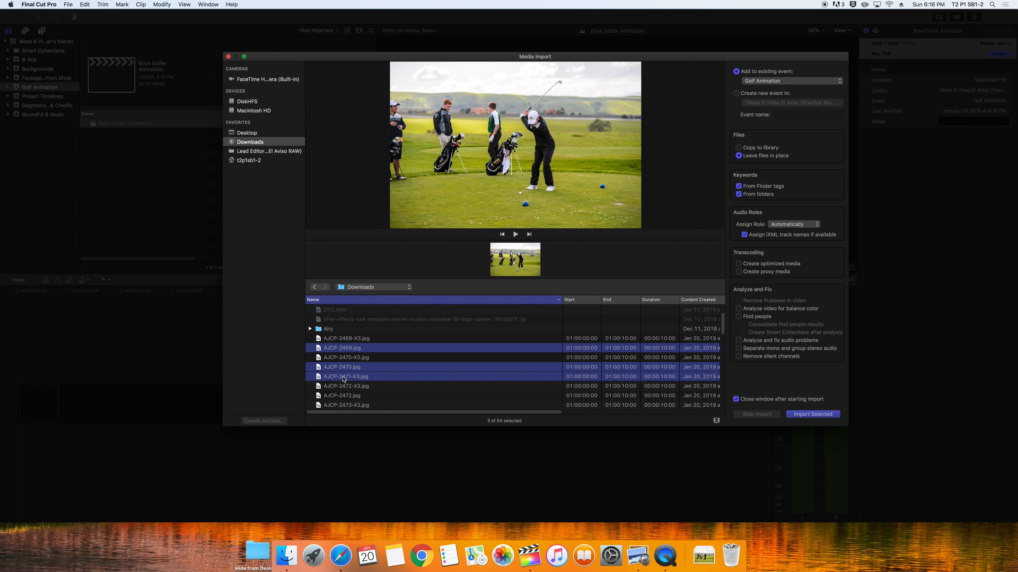
scroll(423, 380, down, 5)
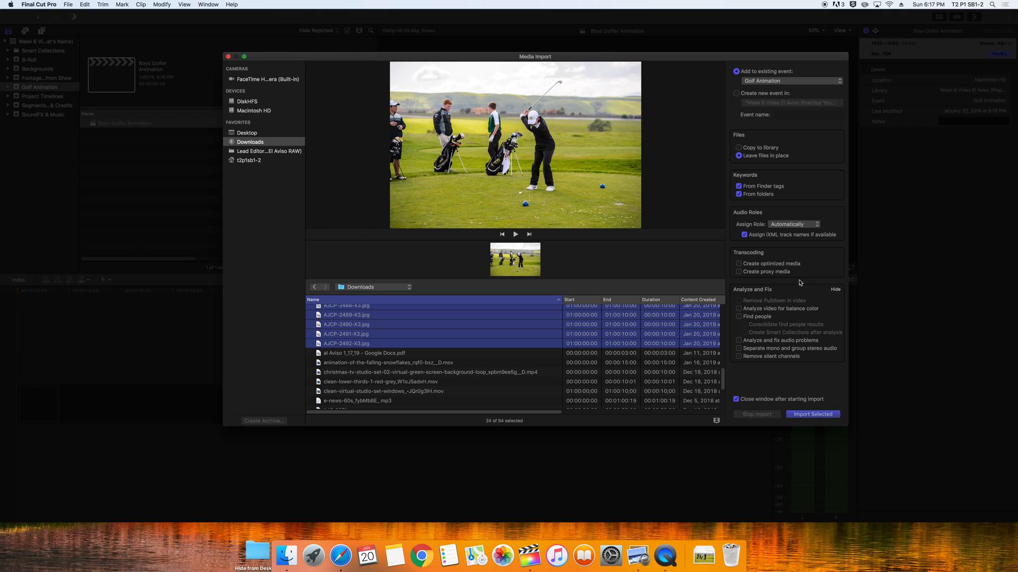
click(738, 148)
Import the 24 golf photos and drag AJCP-2469 through AJCP-2492 into the Boys Golfer Animation timeline
click(812, 415)
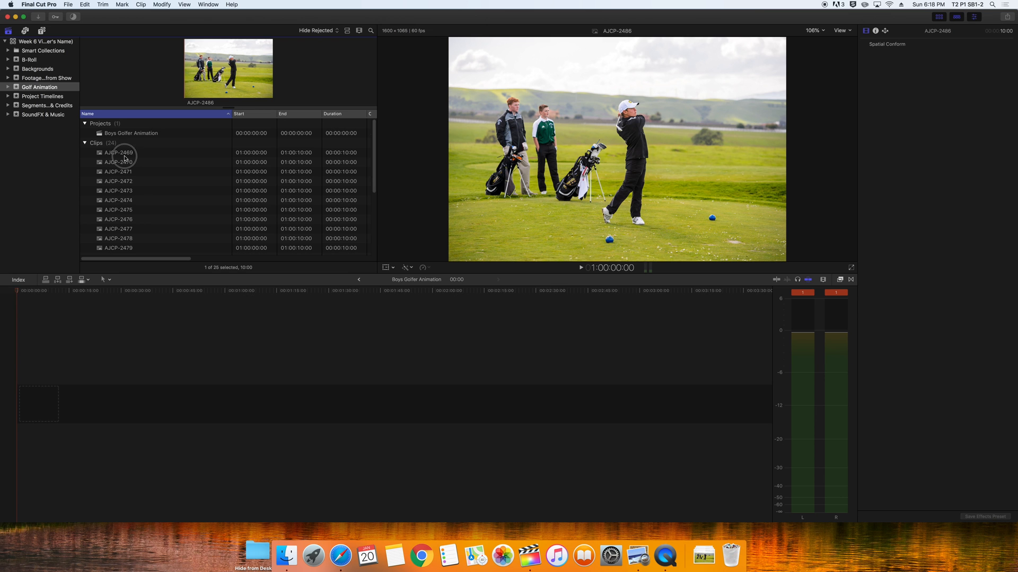
click(124, 155)
scroll(159, 204, down, 5)
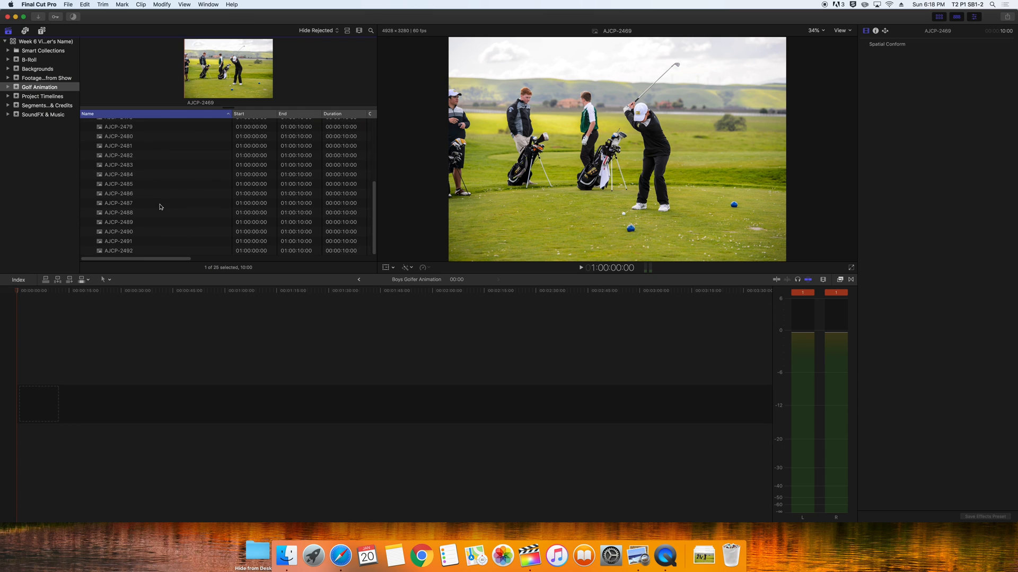
shift+click(132, 250)
drag(101, 193, 59, 377)
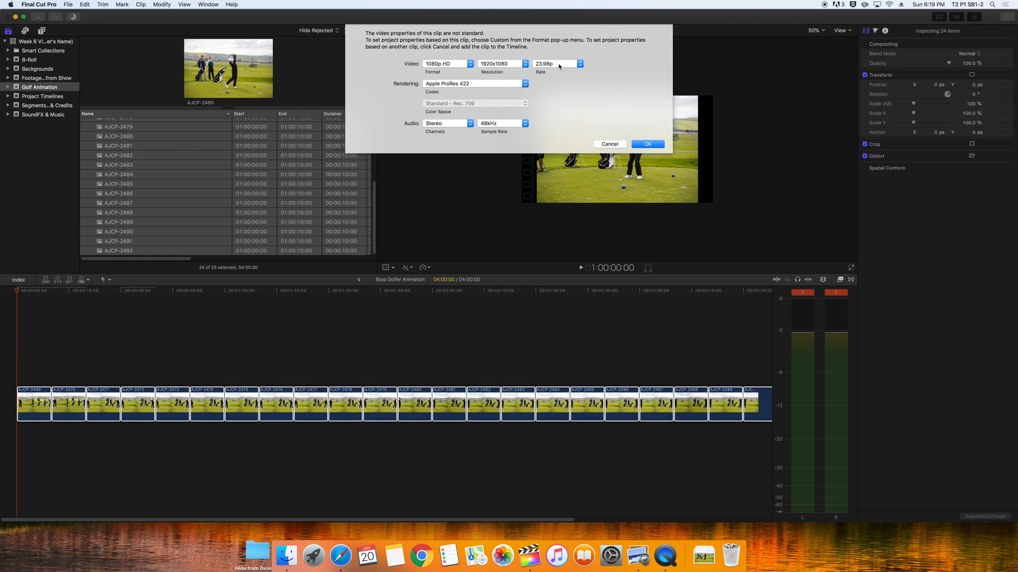
Set the project video format to 4K with a 24p frame rate and confirm
click(578, 64)
click(572, 74)
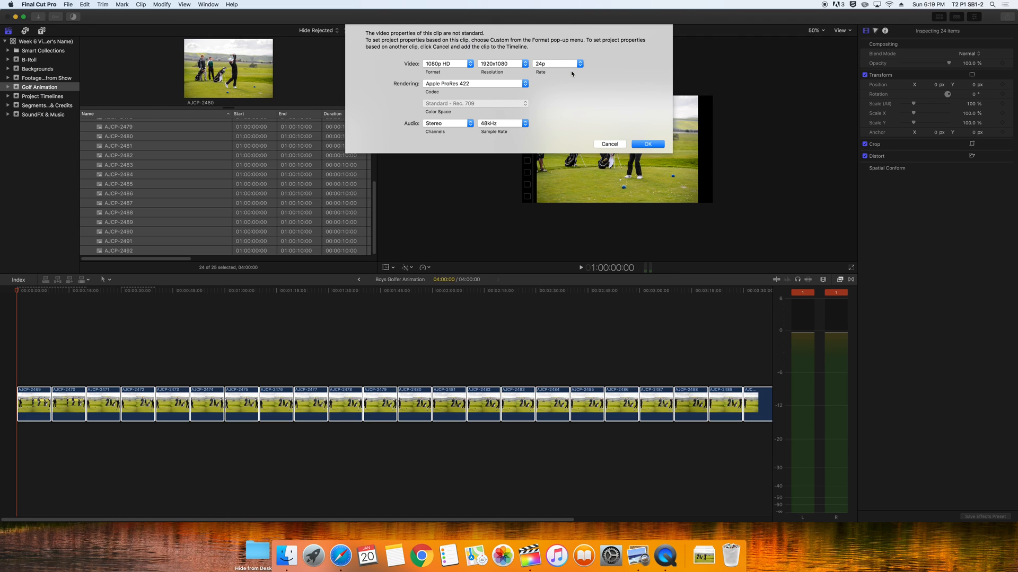
click(524, 64)
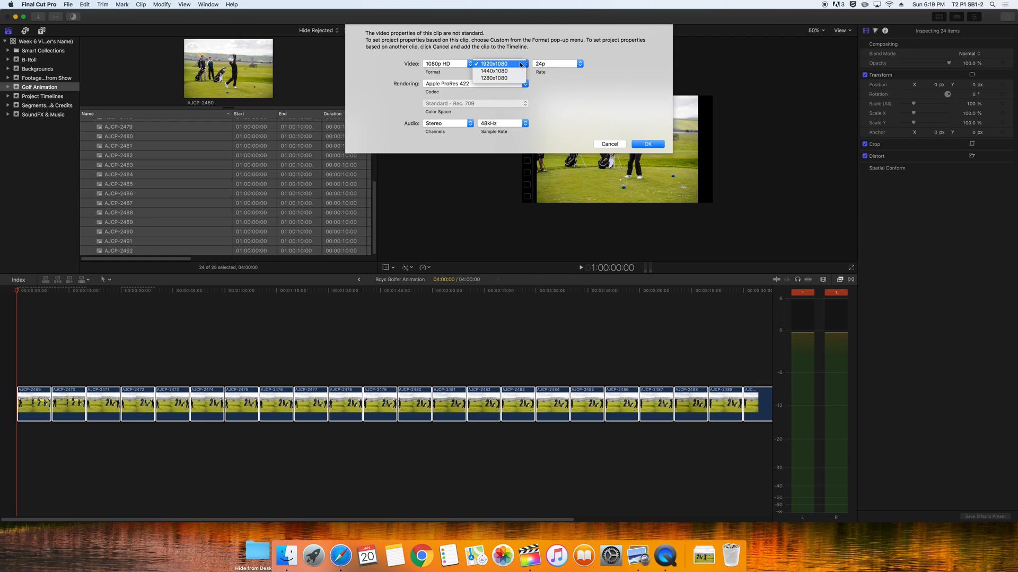
click(520, 65)
click(470, 63)
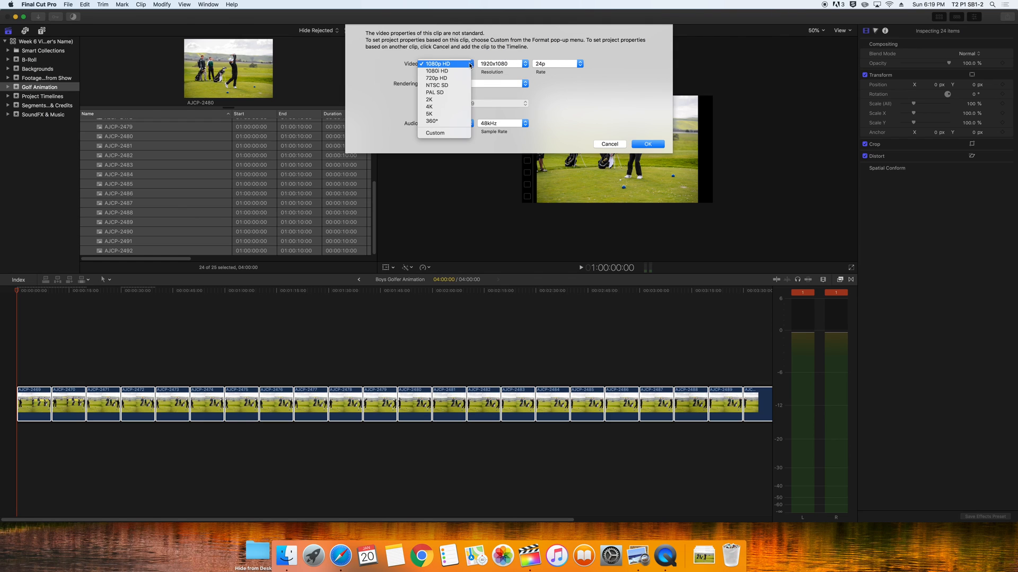
click(457, 107)
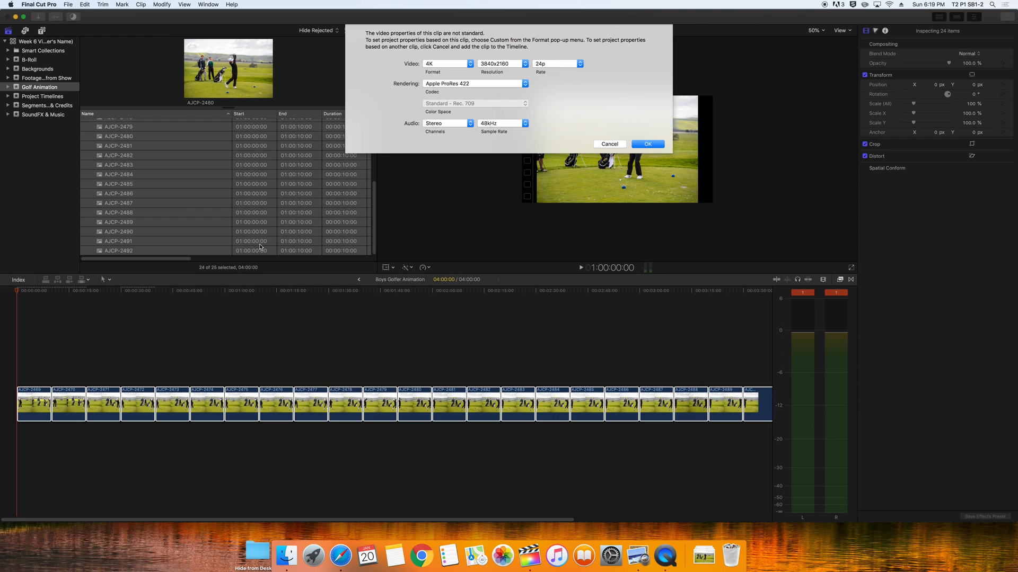
click(192, 260)
click(647, 144)
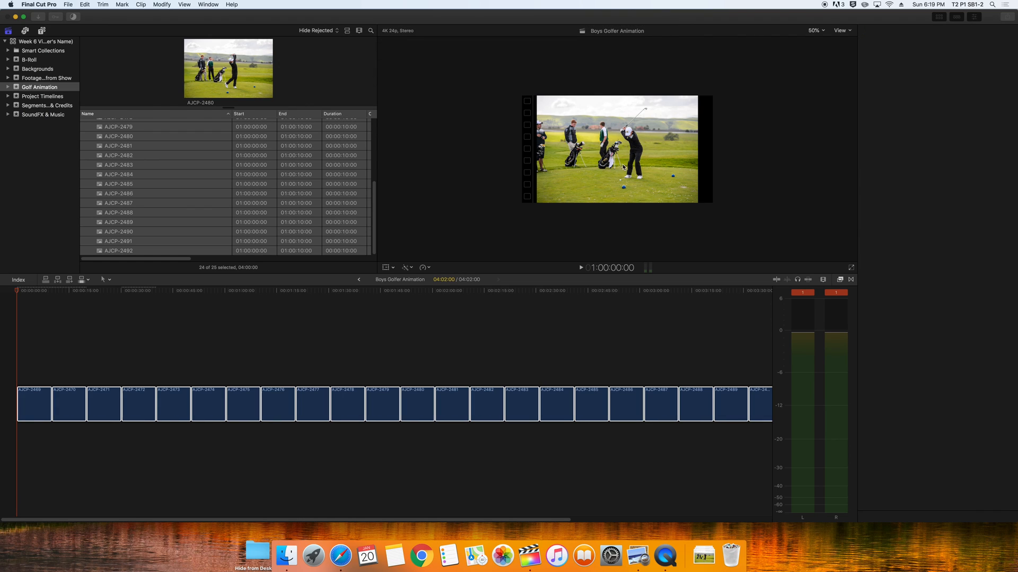
click(19, 293)
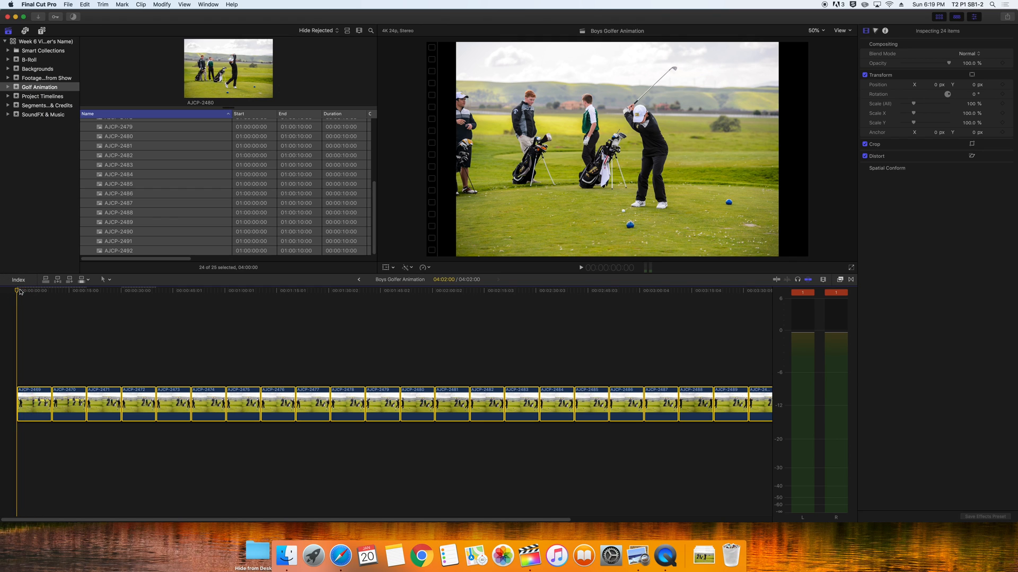
key(space)
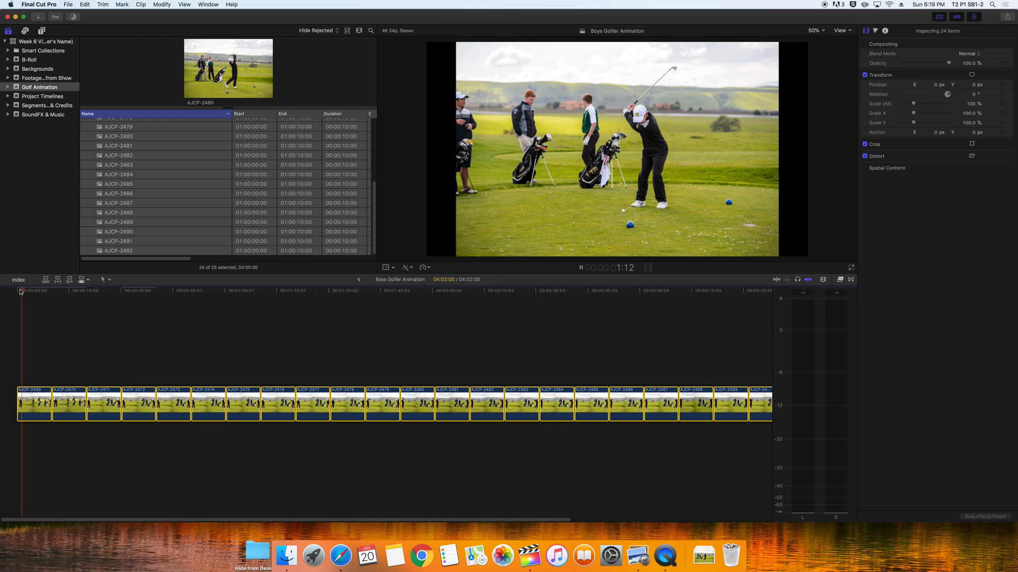
key(space)
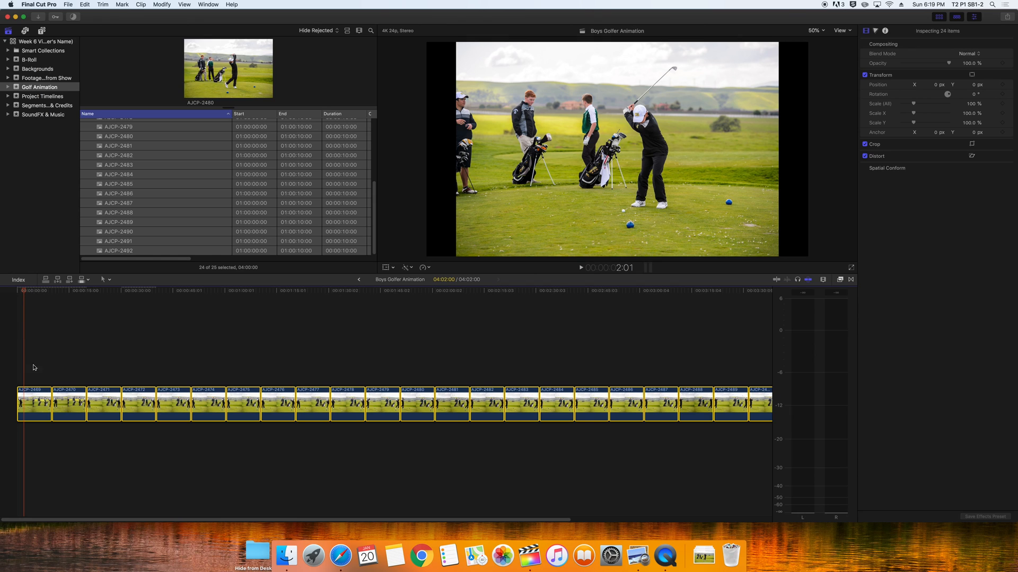
Change the duration of all golf stills to 2 so the sequence runs 02:00
right_click(31, 406)
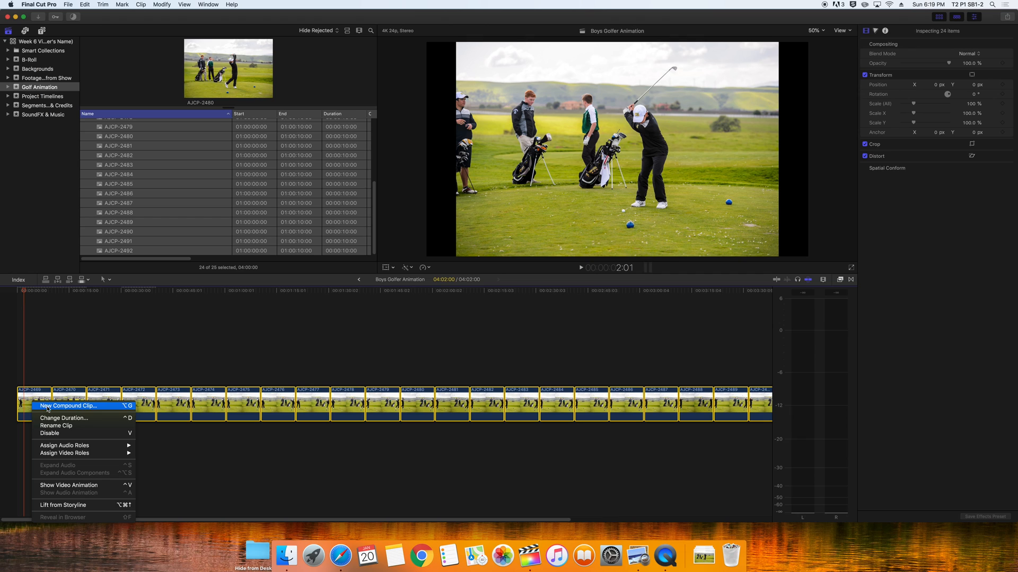
click(49, 419)
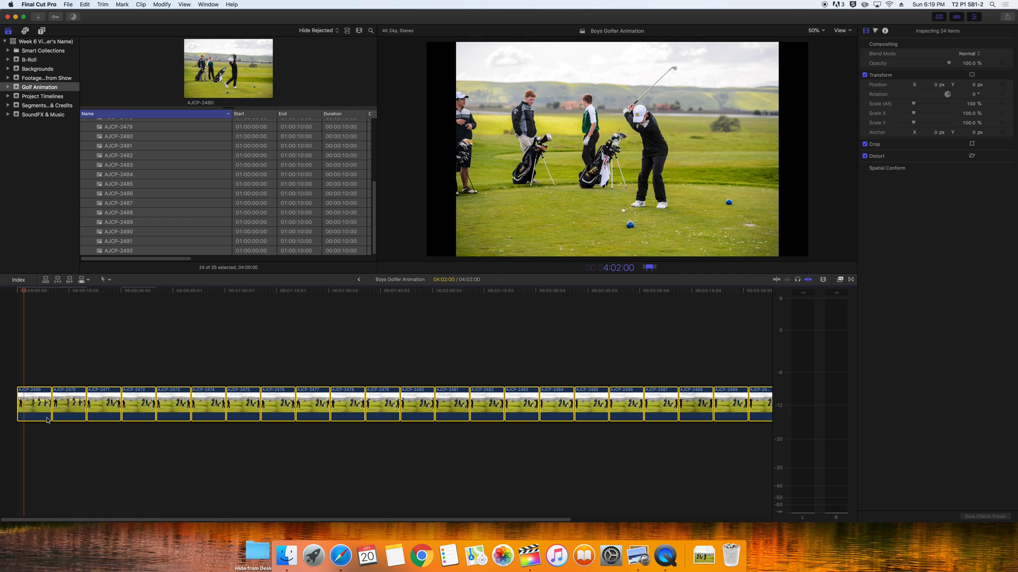
text(2)
key(Return)
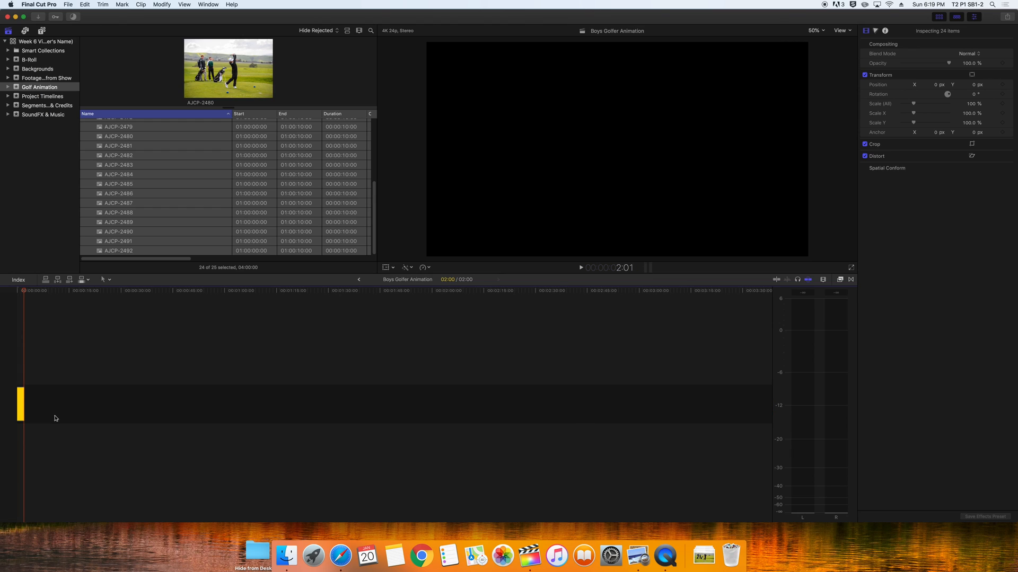
Zoom the timeline in and preview the animation from its start
key(super+equal)
key(super+equal)
key(super+equal)
key(super+equal)
key(super+equal)
key(super+equal)
key(super+equal)
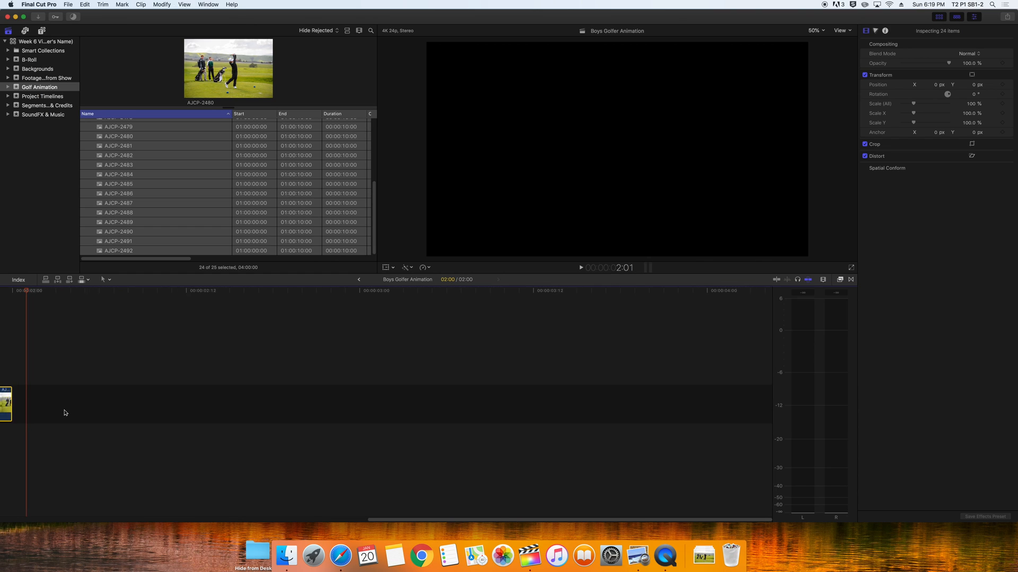
drag(544, 519, 33, 498)
drag(43, 289, 1, 289)
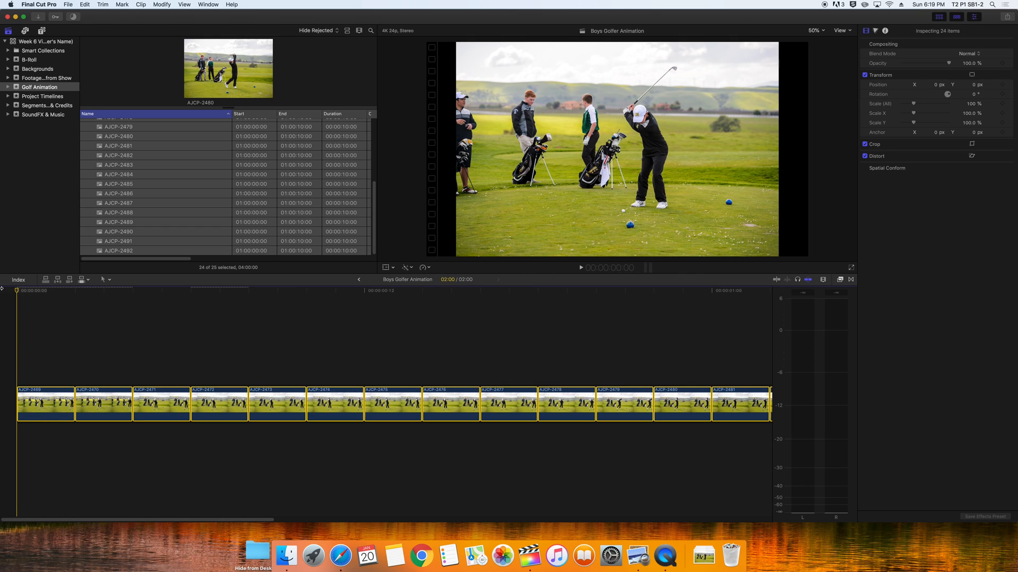
key(space)
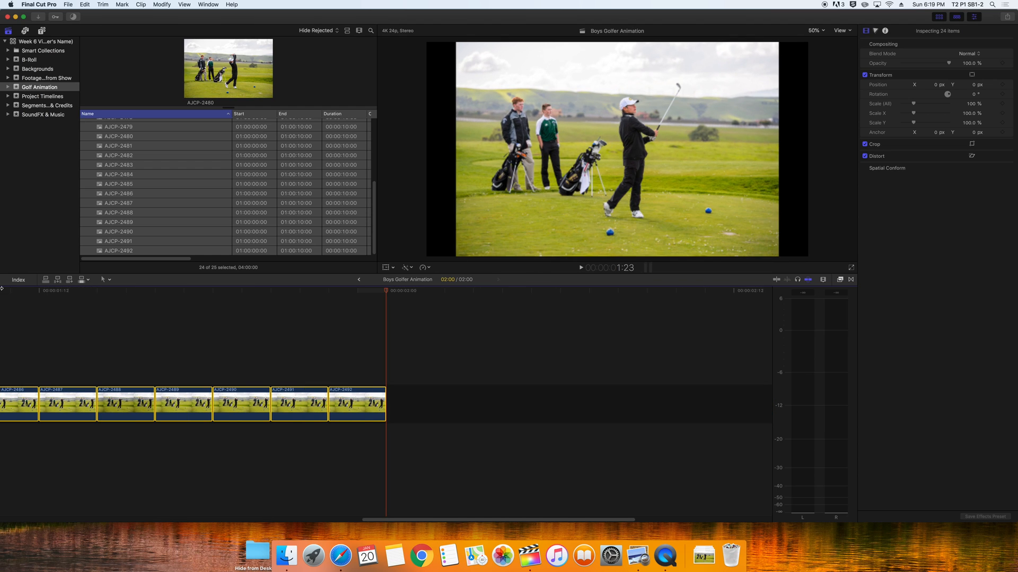
key(space)
right_click(58, 400)
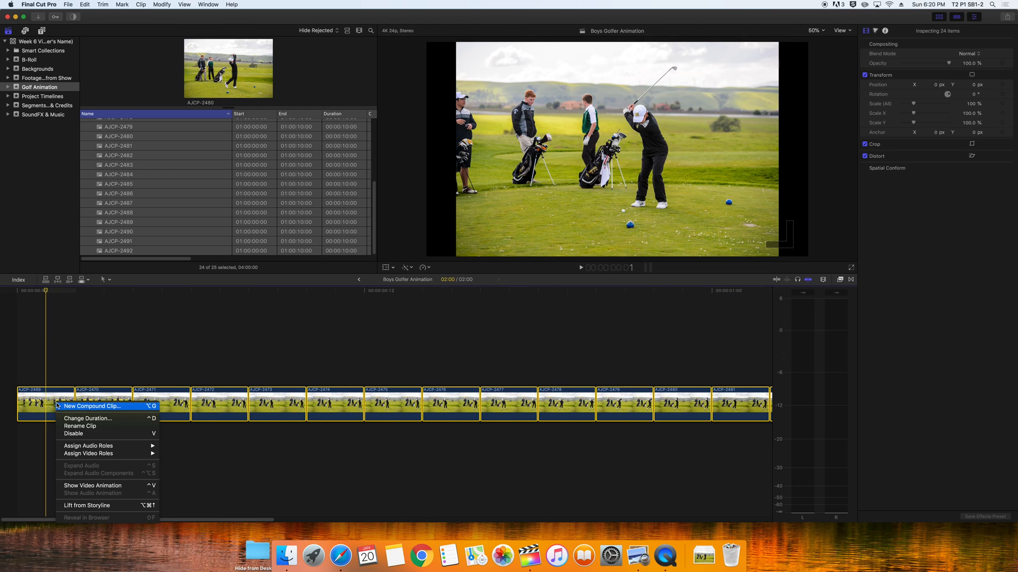
Set every still to a one-frame duration and step through the opening frames
click(79, 418)
text(1)
key(Return)
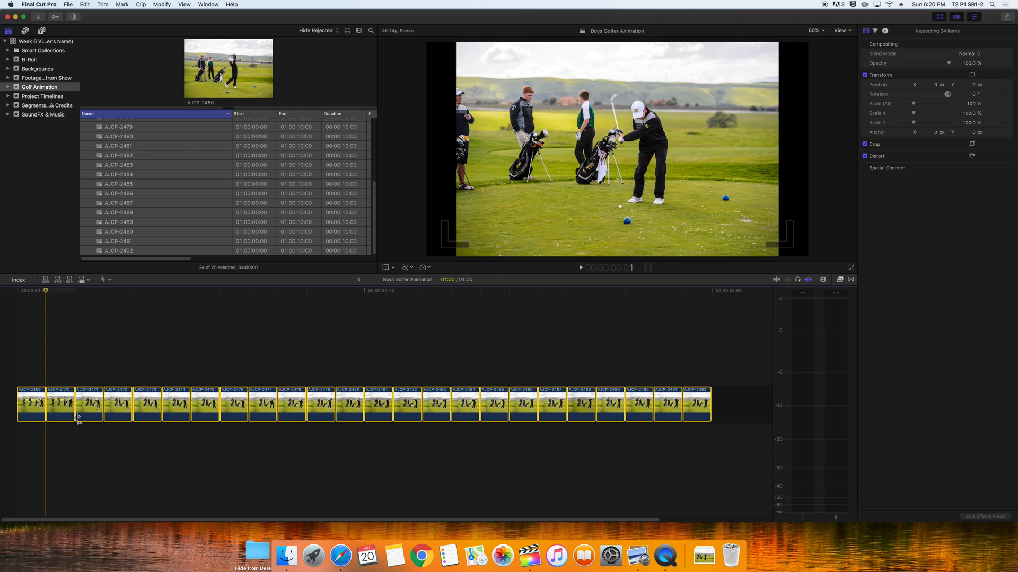
drag(46, 294, 17, 295)
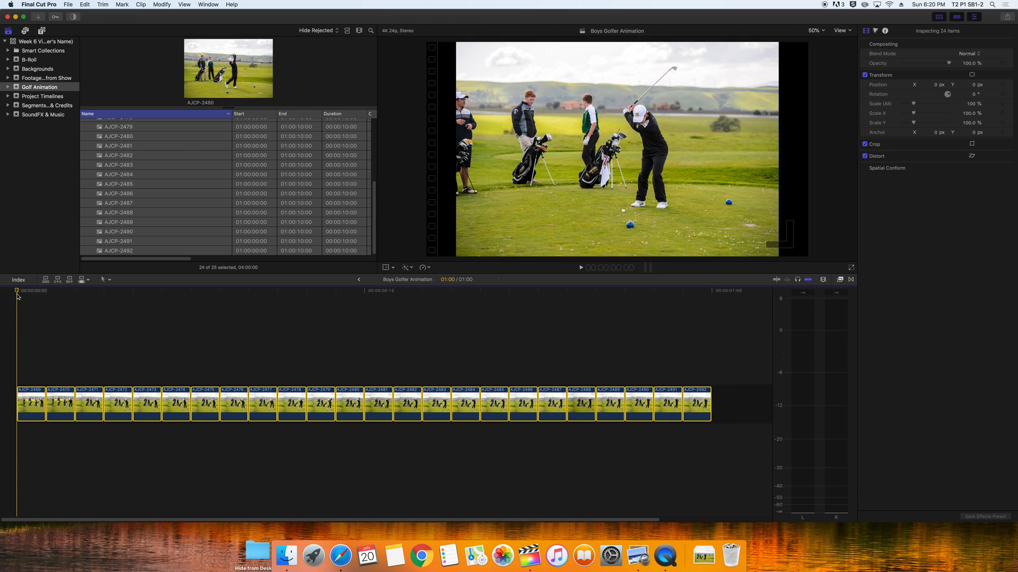
key(space)
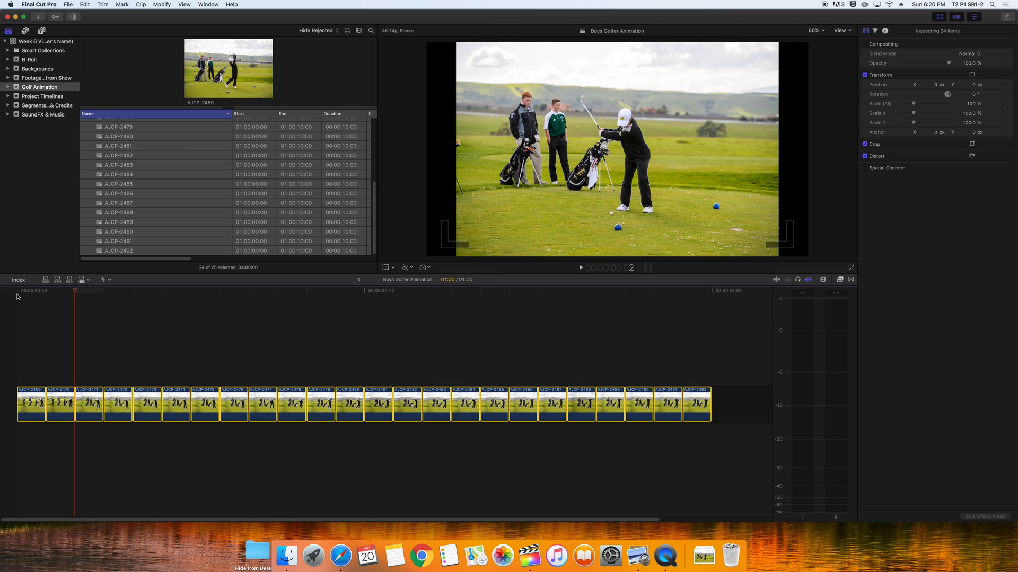
key(Left)
key(Right)
key(Right)
key(Left)
key(Left)
key(Left)
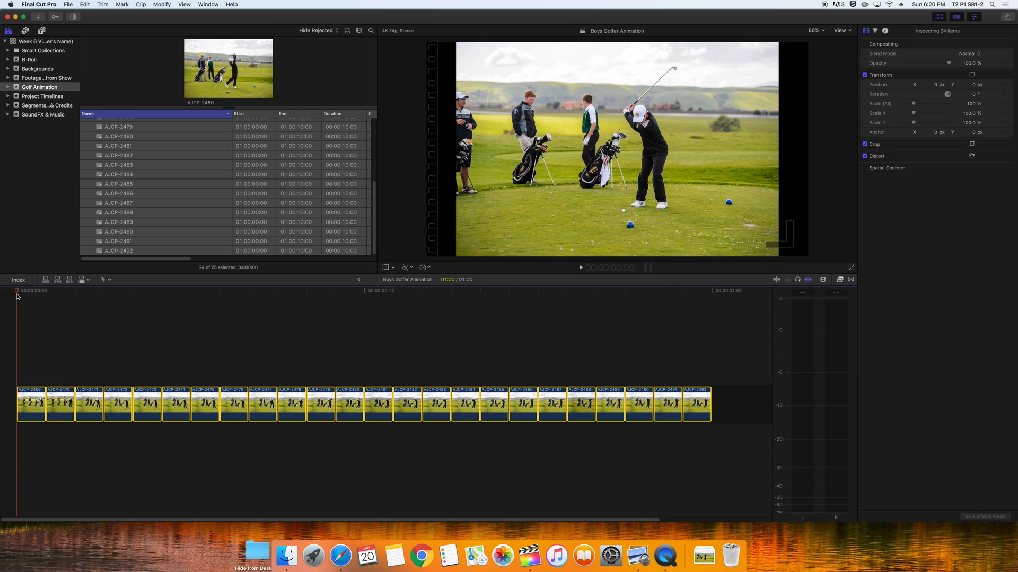
Delete stills AJCP-2469 and AJCP-2470 and replay the 00:22 animation
click(25, 396)
key(Delete)
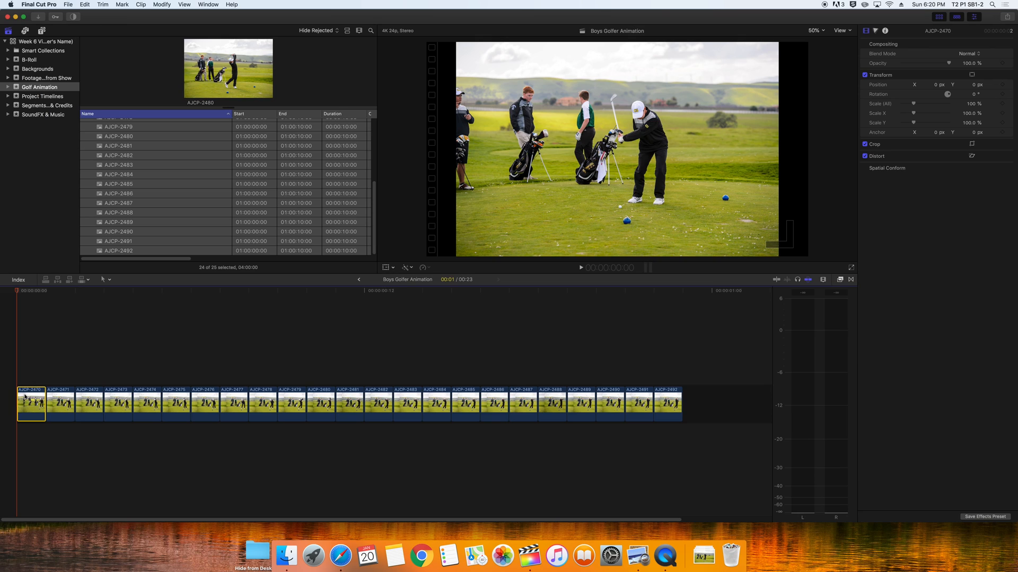
key(Delete)
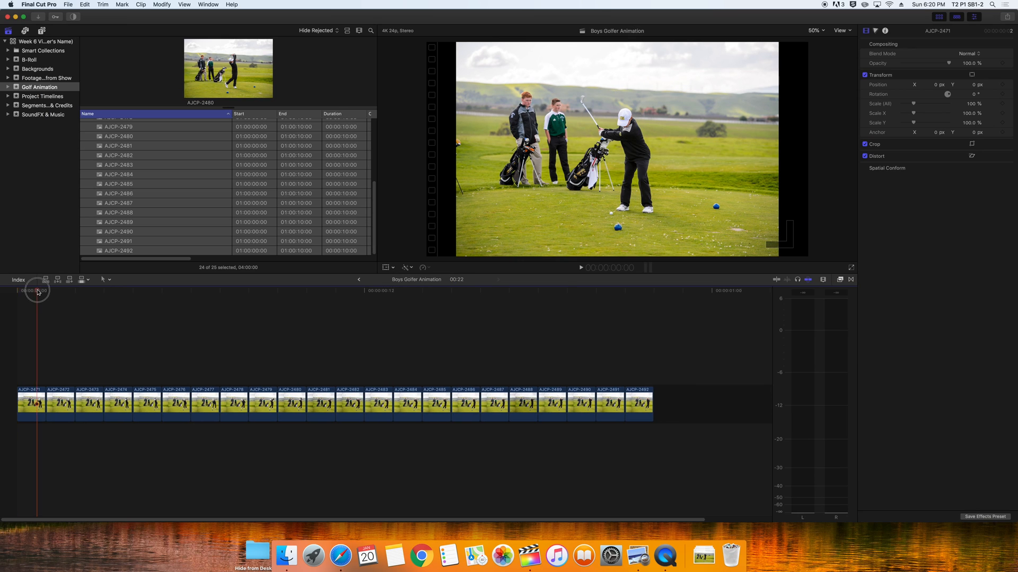
key(space)
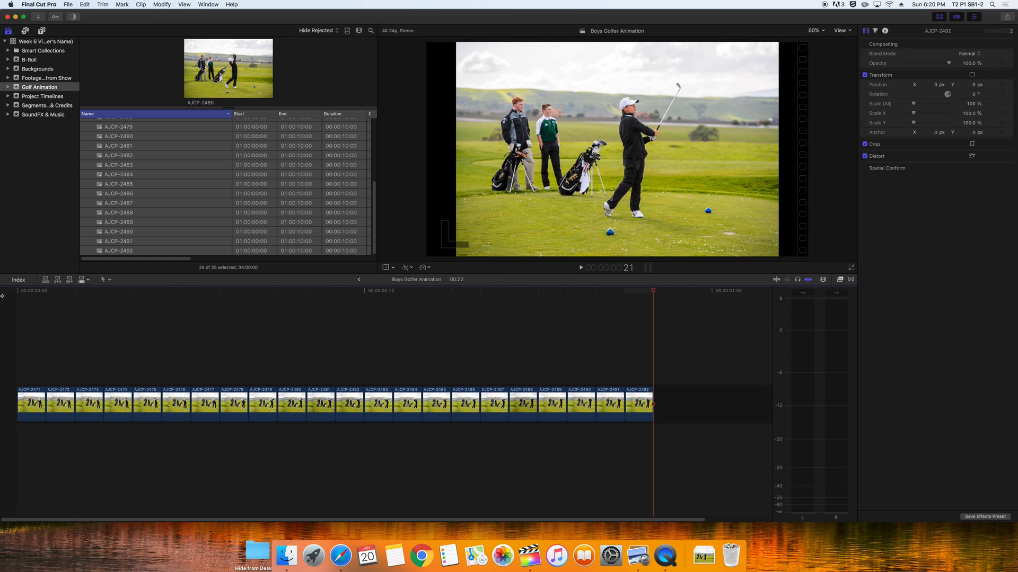
key(Home)
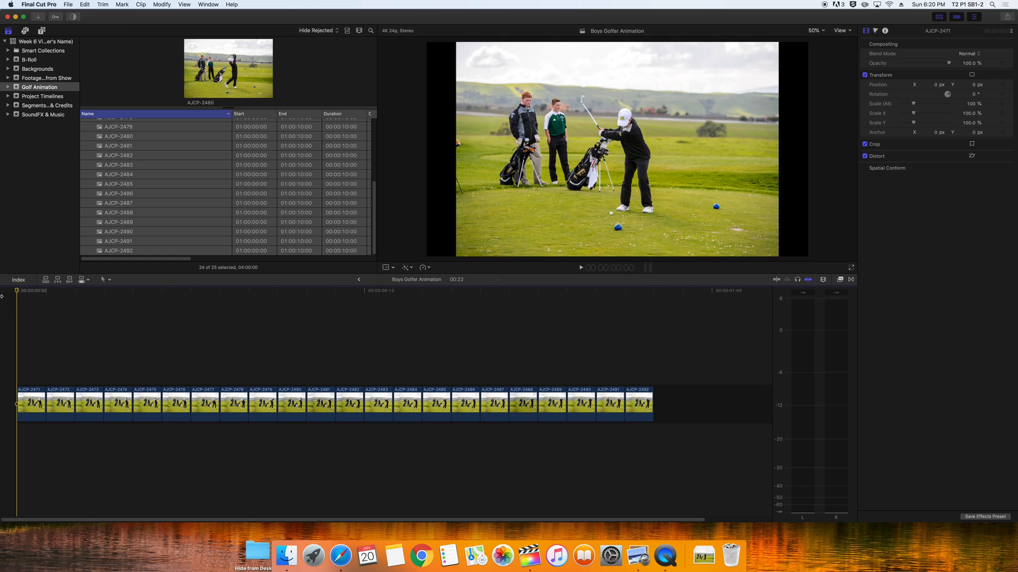
key(space)
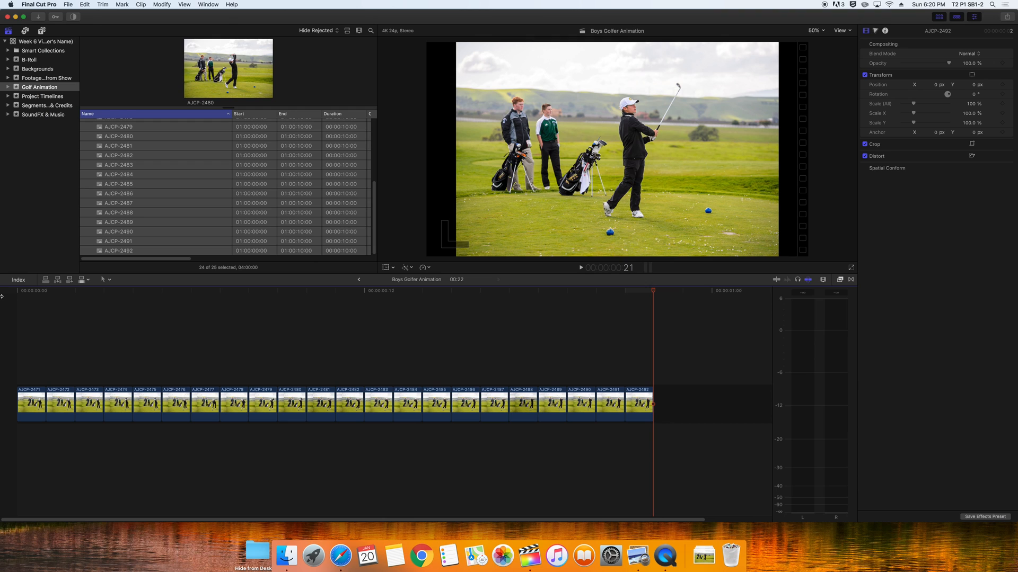
key(Home)
key(space)
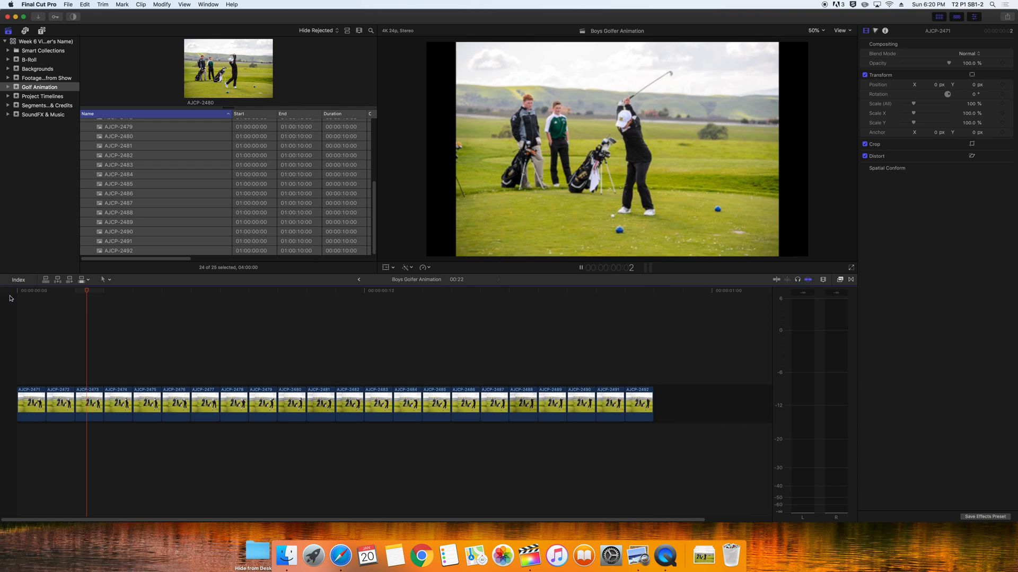
Select all stills, set their duration to 2 frames, and preview the animation
click(24, 295)
drag(31, 357, 648, 493)
right_click(345, 405)
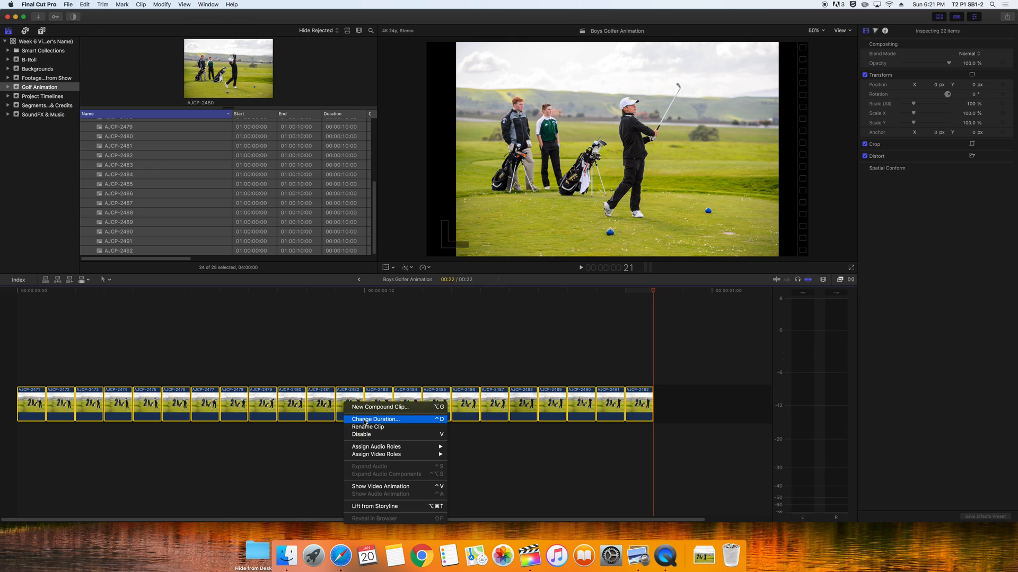
click(365, 420)
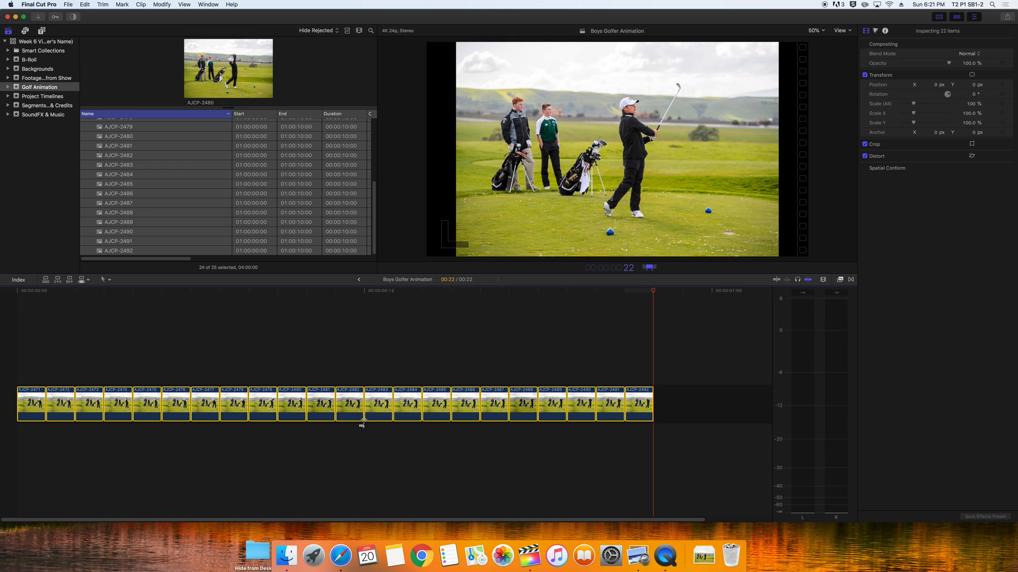
text(2)
key(Return)
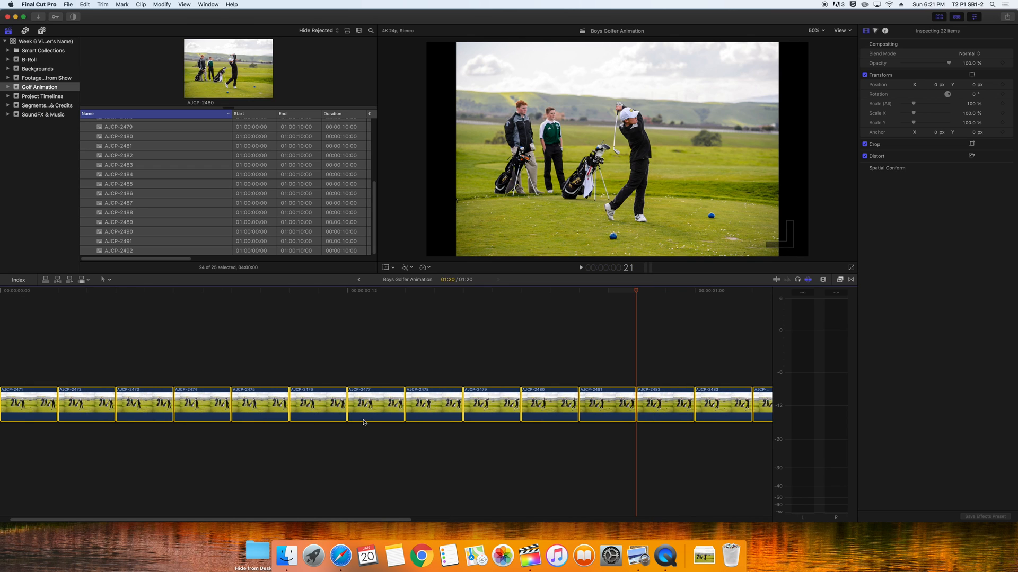
drag(54, 293, 0, 293)
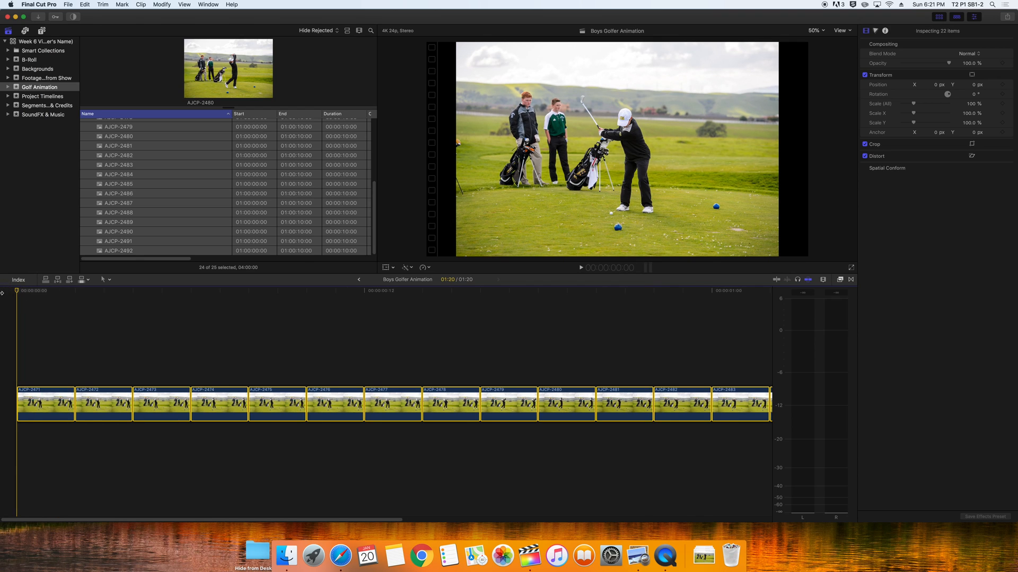
key(space)
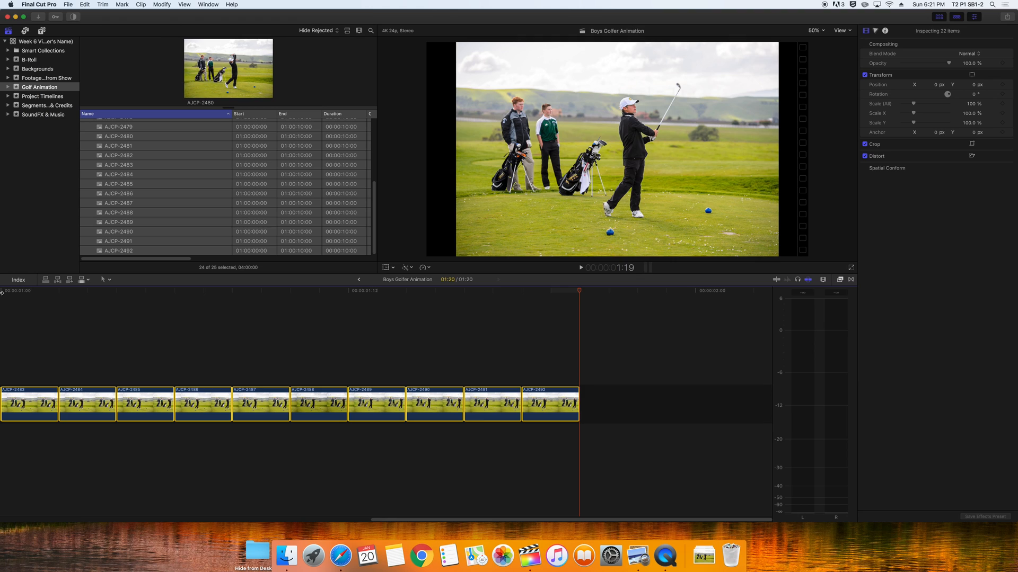
Change the stills' duration to 3 frames and play the 02:18 animation from the start
right_click(41, 398)
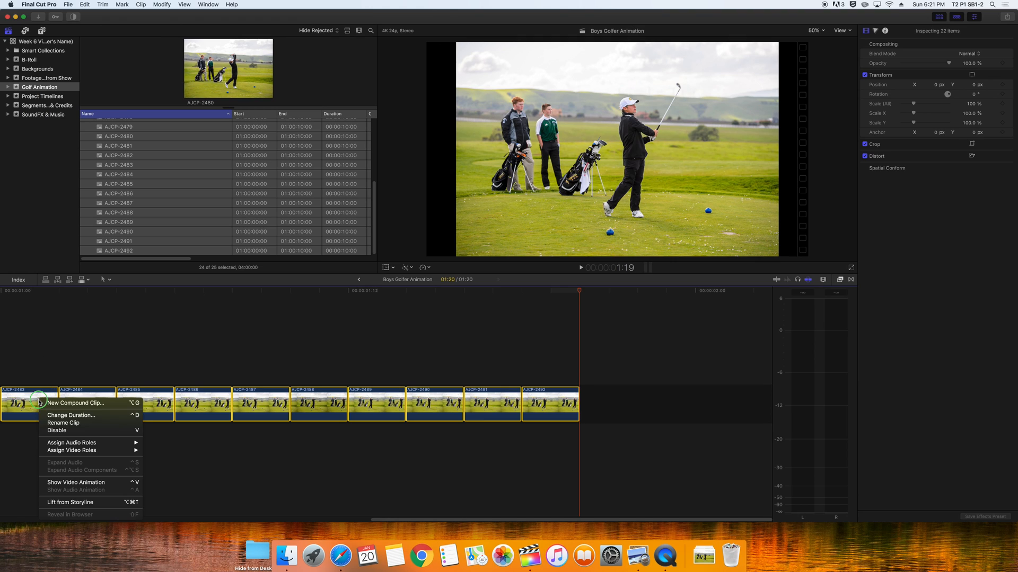
click(70, 416)
text(3)
key(Return)
click(60, 293)
drag(61, 293, 2, 293)
key(space)
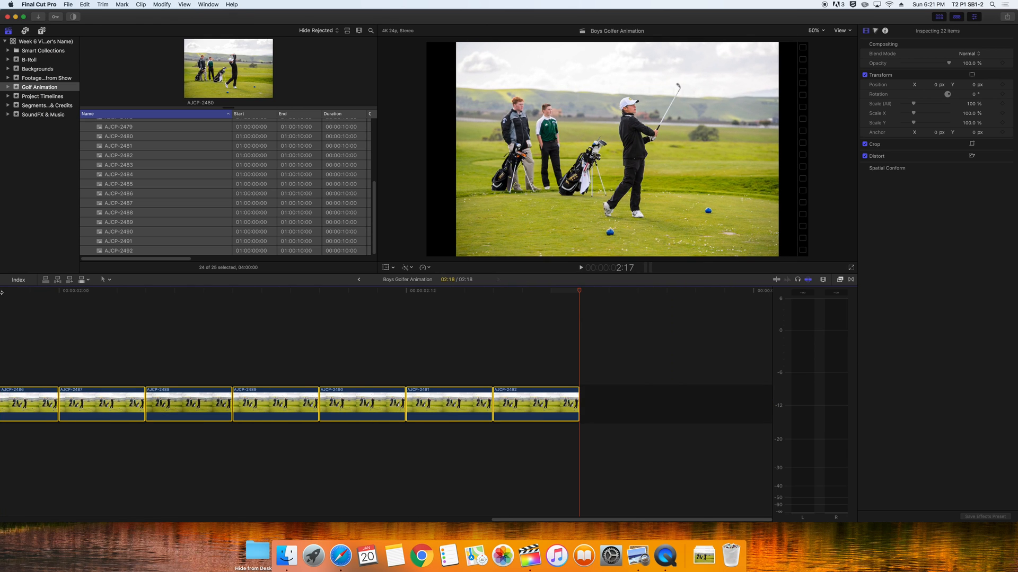
Give every golf still a 4-frame duration, lengthening the animation to 03:16
right_click(100, 401)
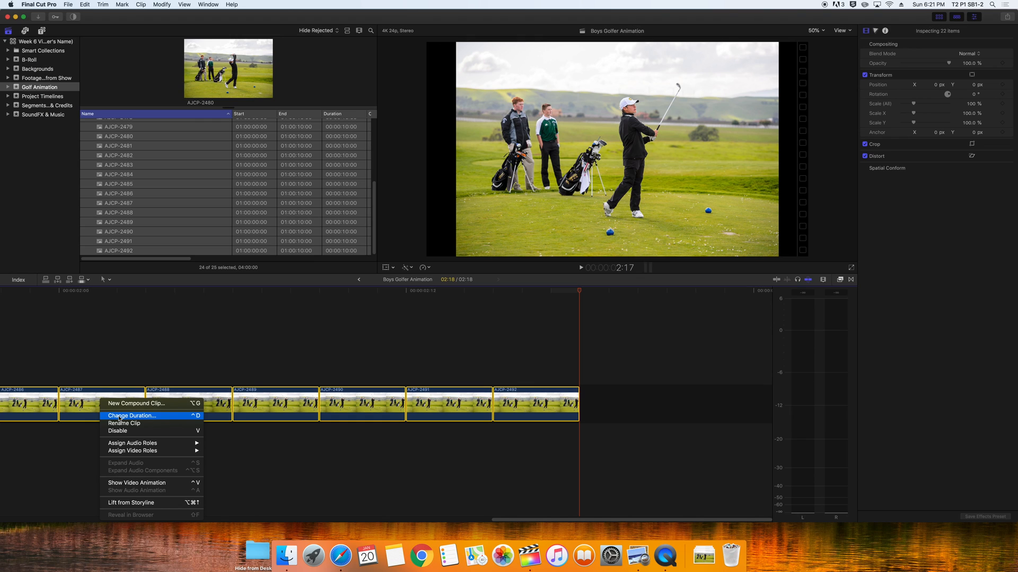
click(119, 416)
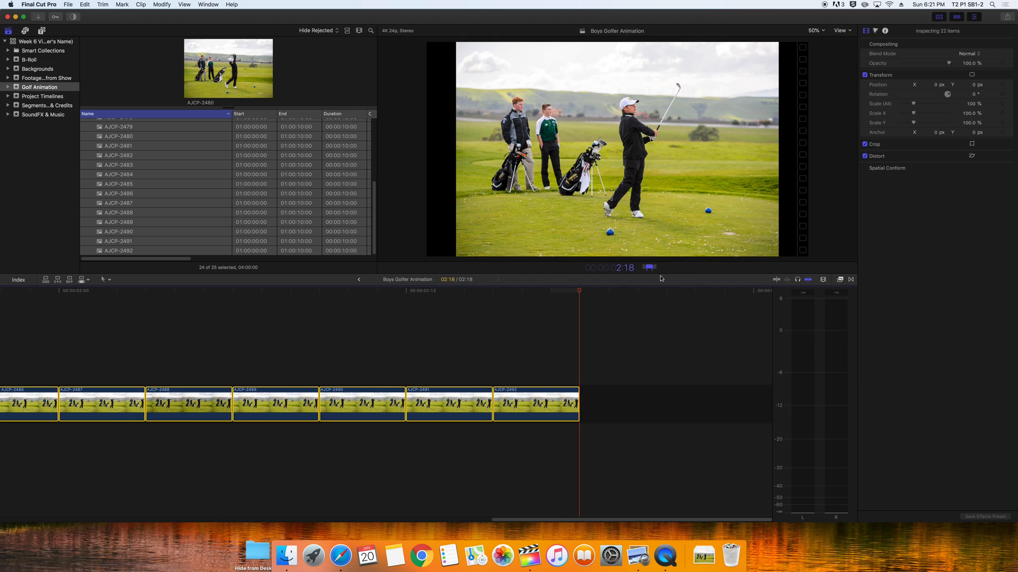
text(4)
text(00)
key(BackSpace)
right_click(415, 406)
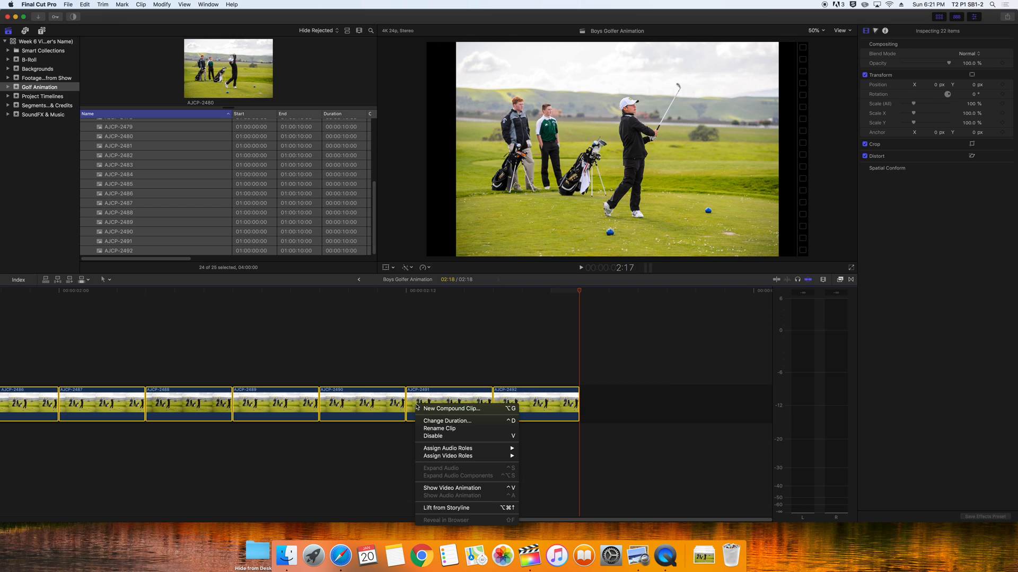
click(441, 422)
text(4)
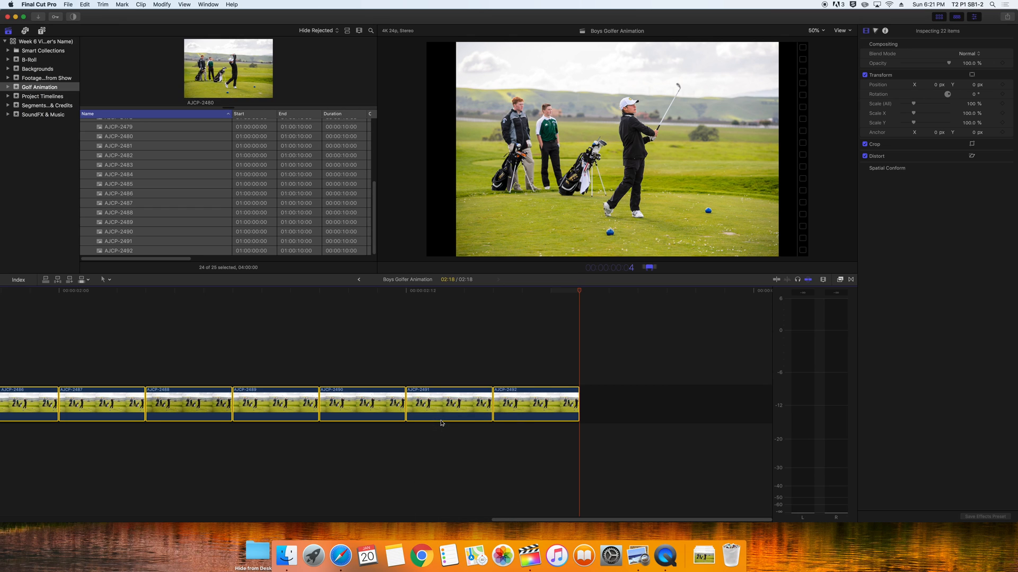
key(Return)
key(Home)
right_click(86, 396)
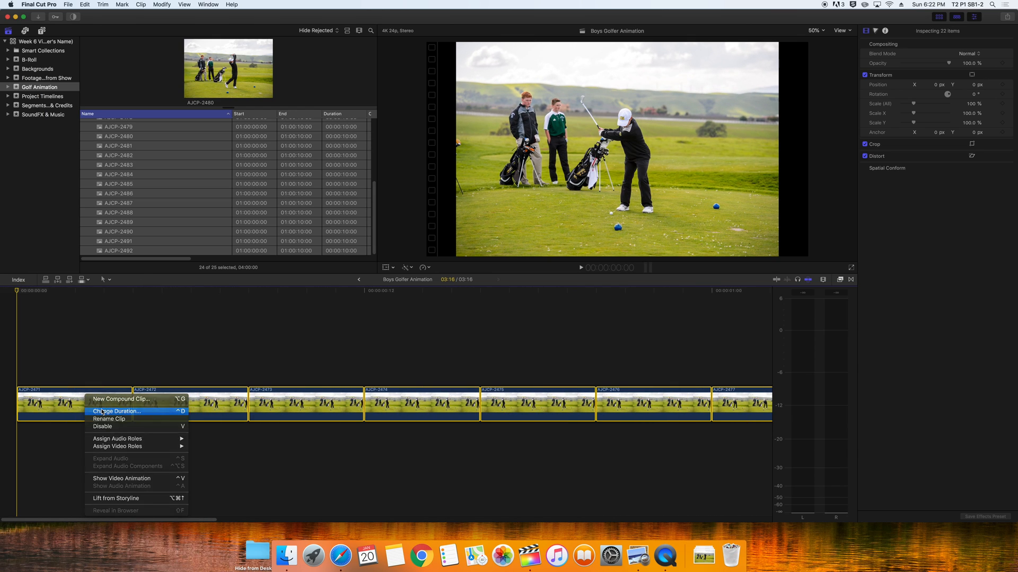
Set every still to six frames and play the 05:12 animation from the start
click(102, 412)
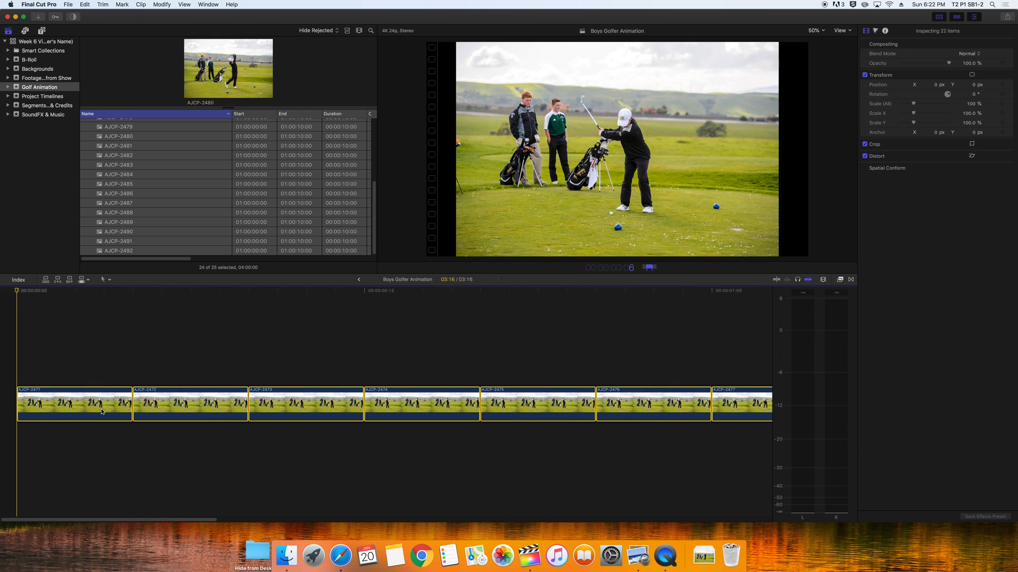
key(Return)
drag(28, 293, 2, 297)
key(space)
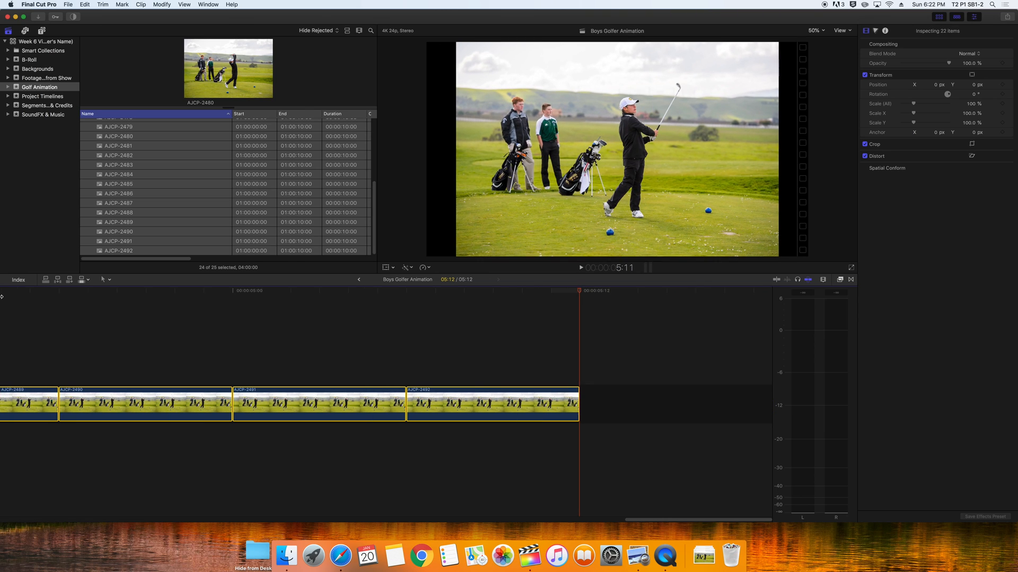
drag(165, 291, 2, 280)
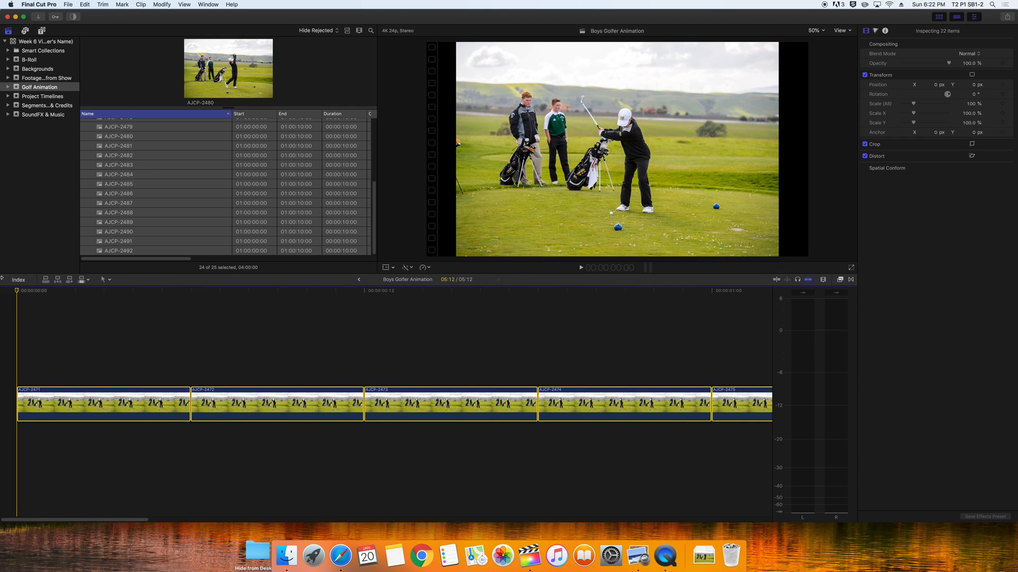
key(space)
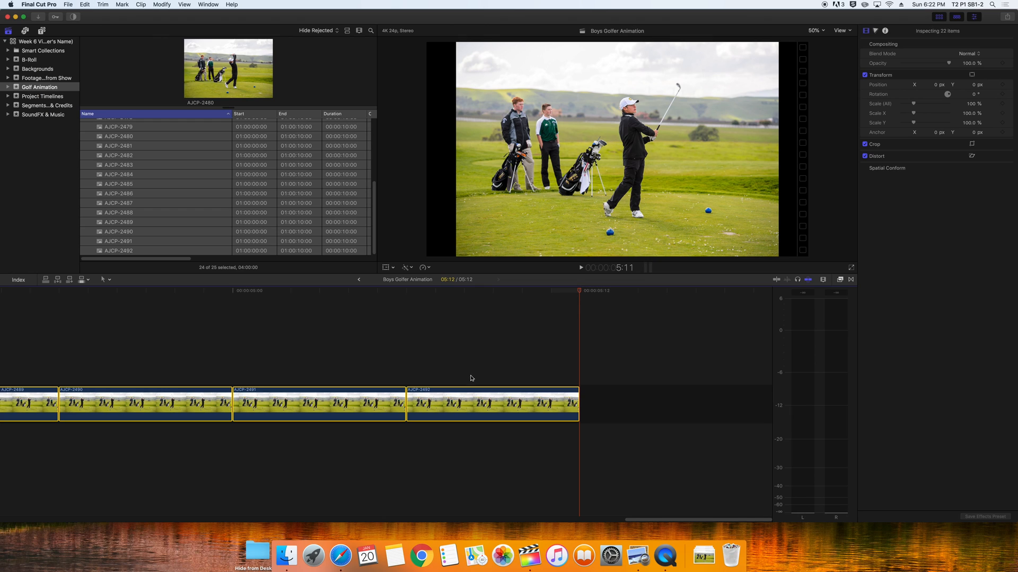
Start a new compound clip from the selected golfer stills
right_click(450, 401)
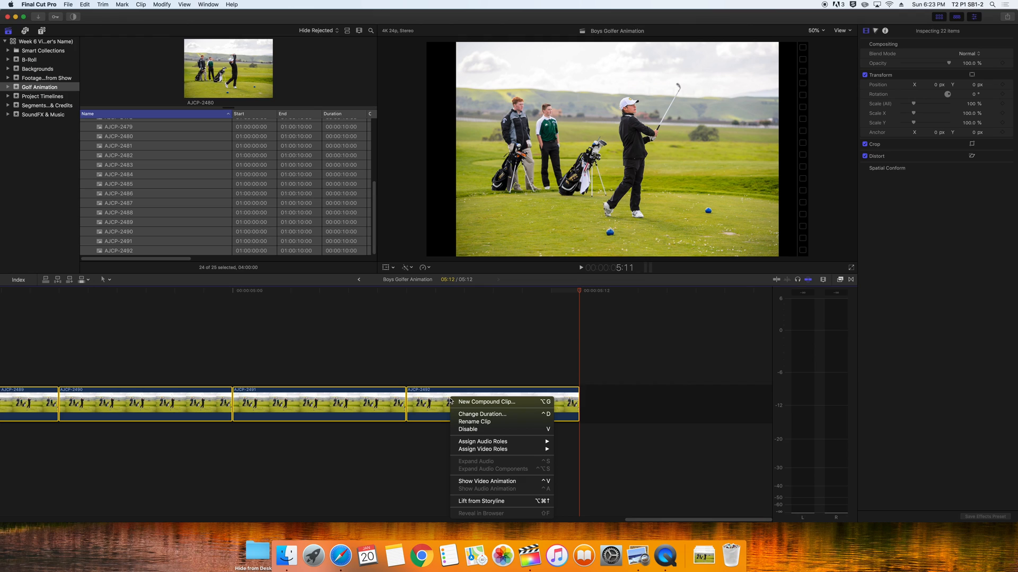
click(482, 402)
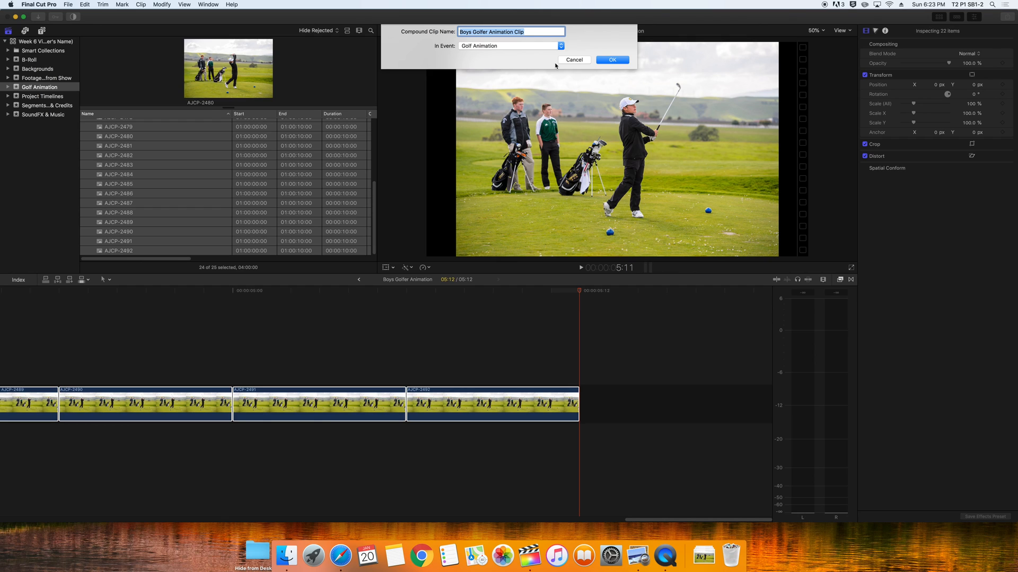
Create the compound clip and name the golfer clips 4fps and 6fps
key(Return)
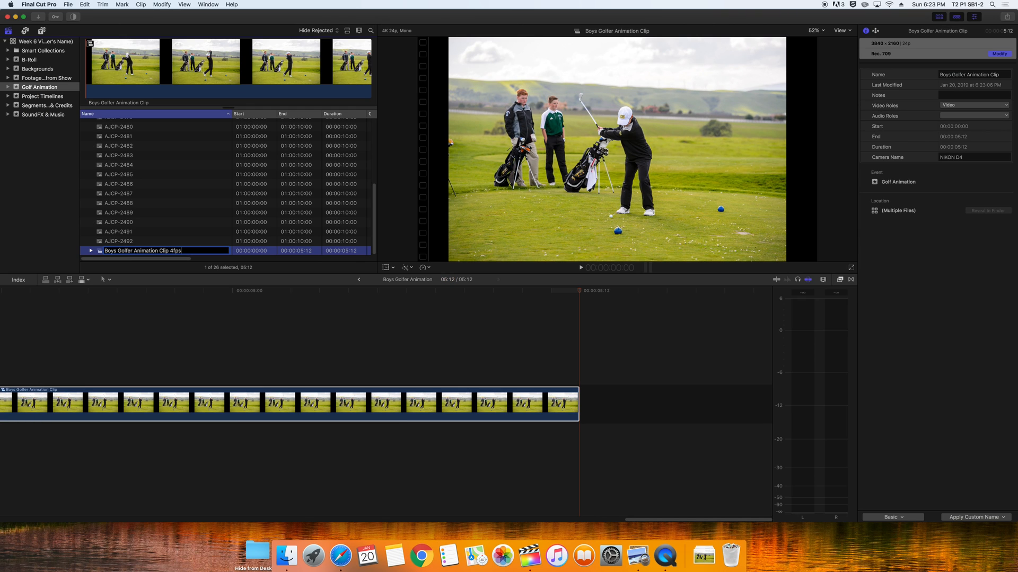
key(Return)
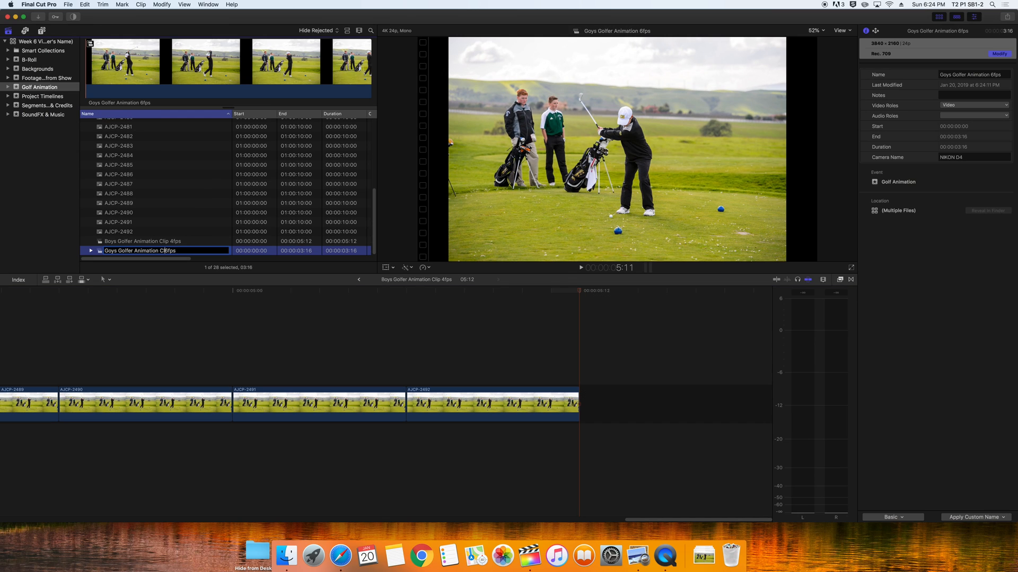
text(ip)
key(Return)
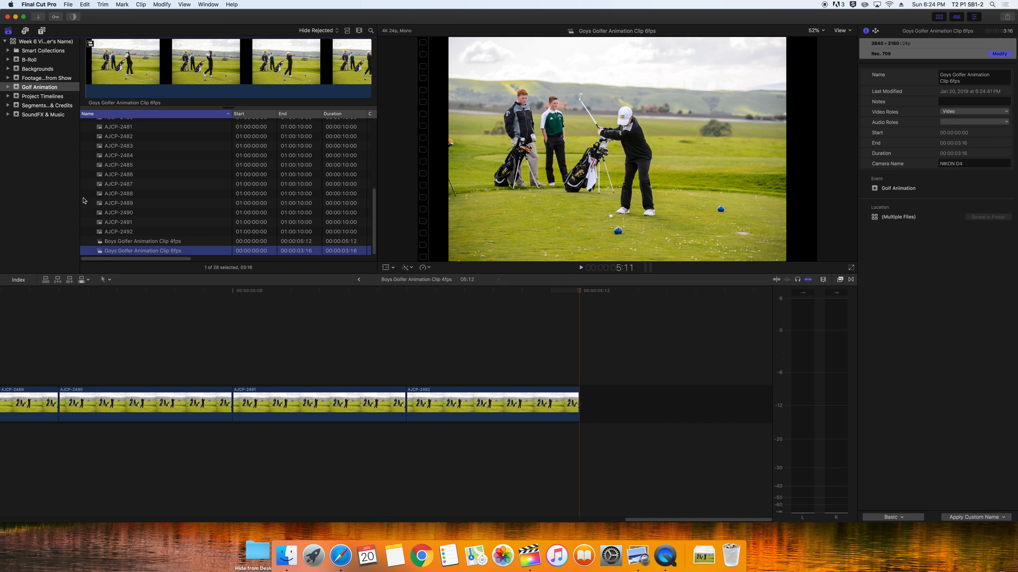
Move both golfer compound clips into the B-Roll event and exit the compound clip
click(128, 243)
shift+click(129, 248)
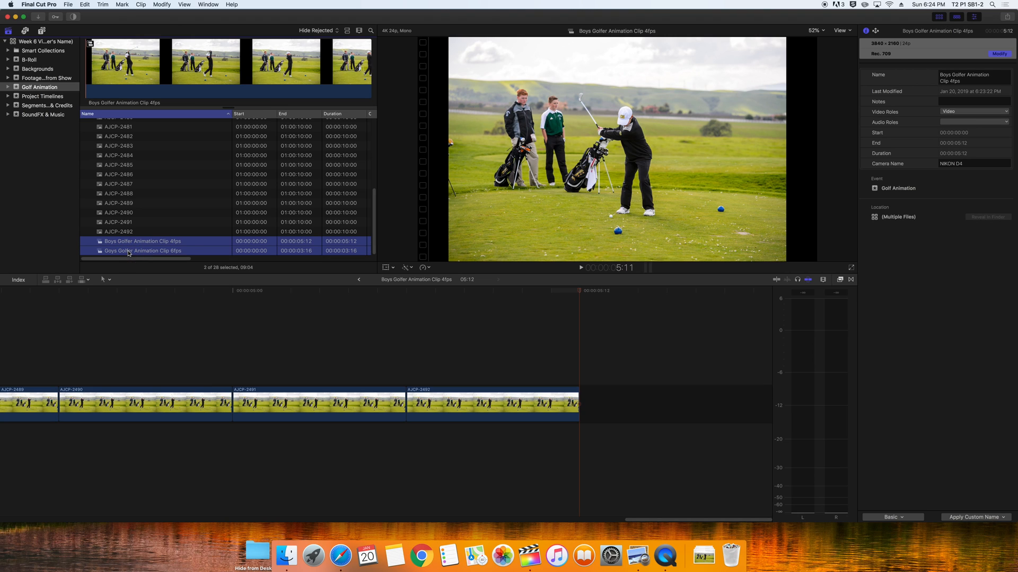
drag(131, 244, 30, 68)
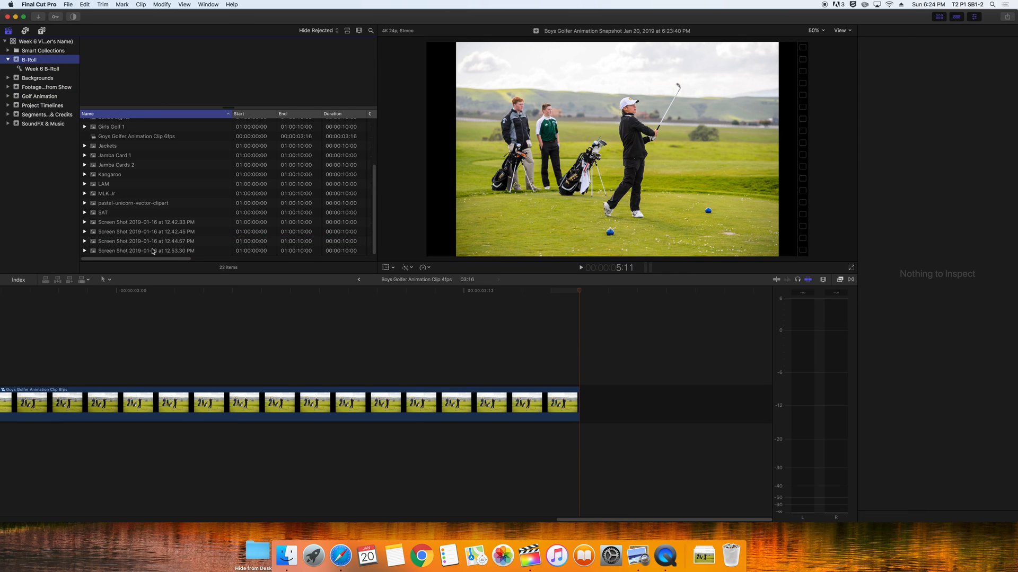
click(359, 279)
Replay the Week 6 project from its start, then select the 6fps golfer clip in B-Roll
click(358, 281)
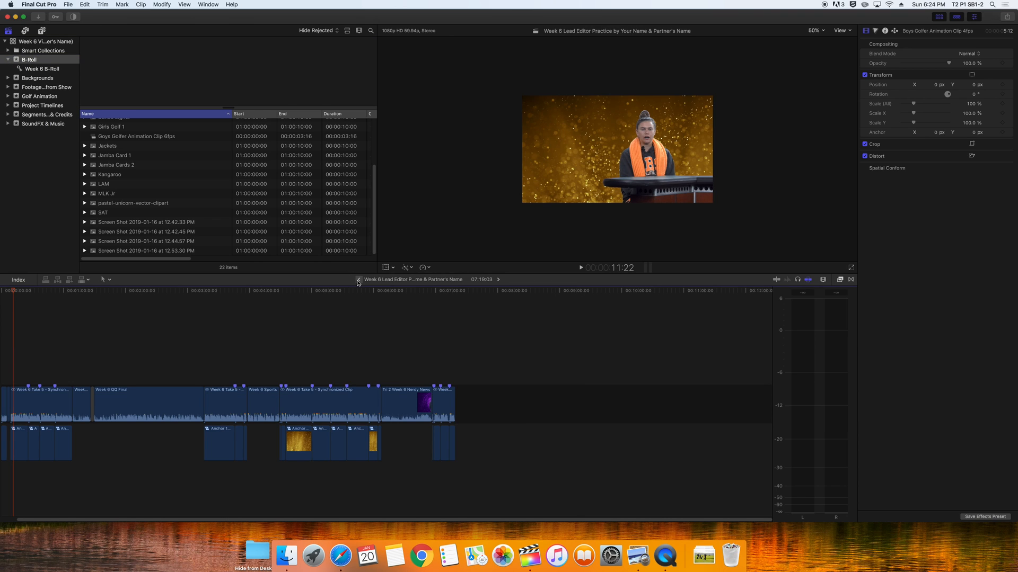
mouse_move(31, 291)
mouse_down()
mouse_move(13, 289)
mouse_move(25, 290)
mouse_up()
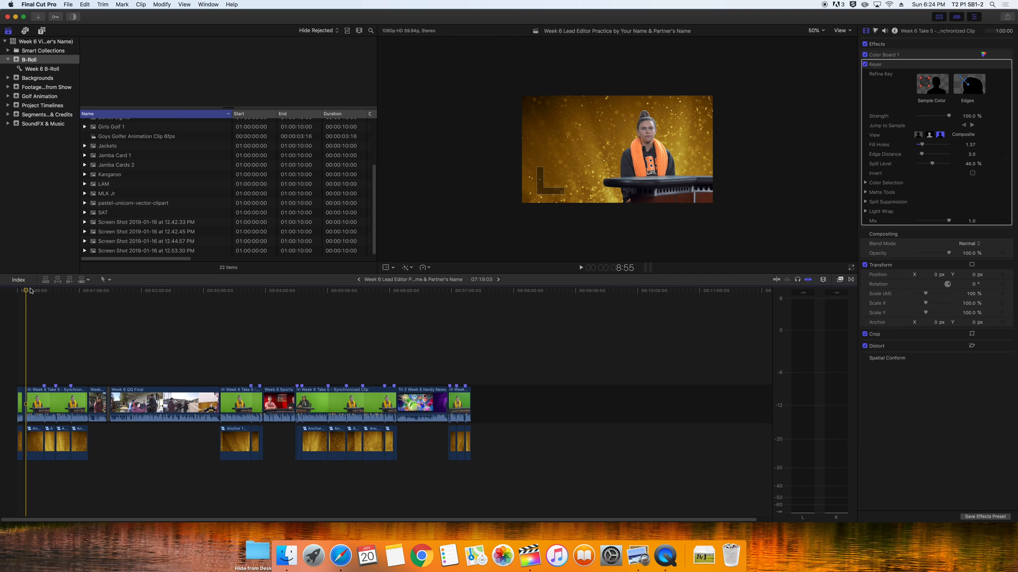
key(space)
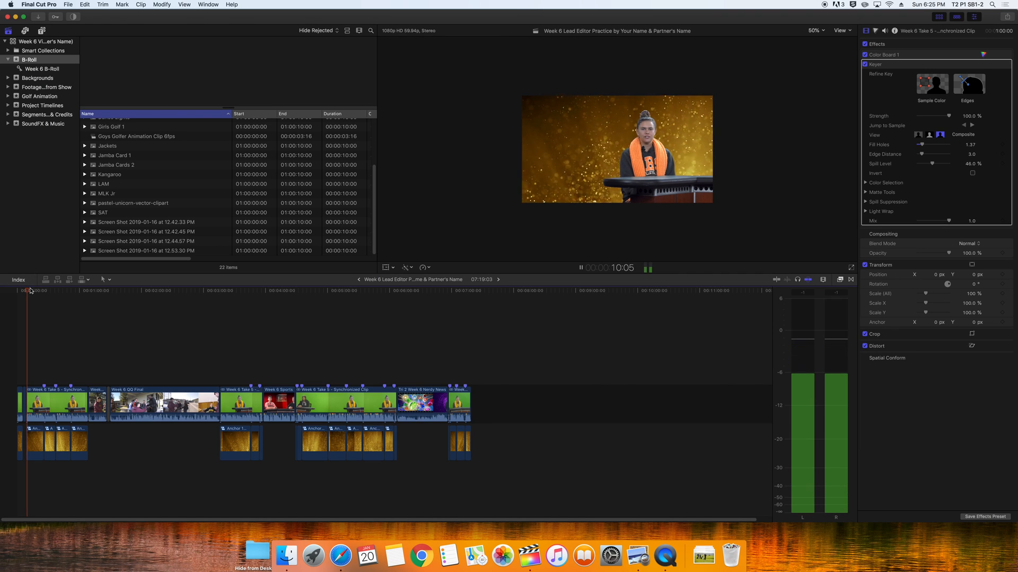
key(space)
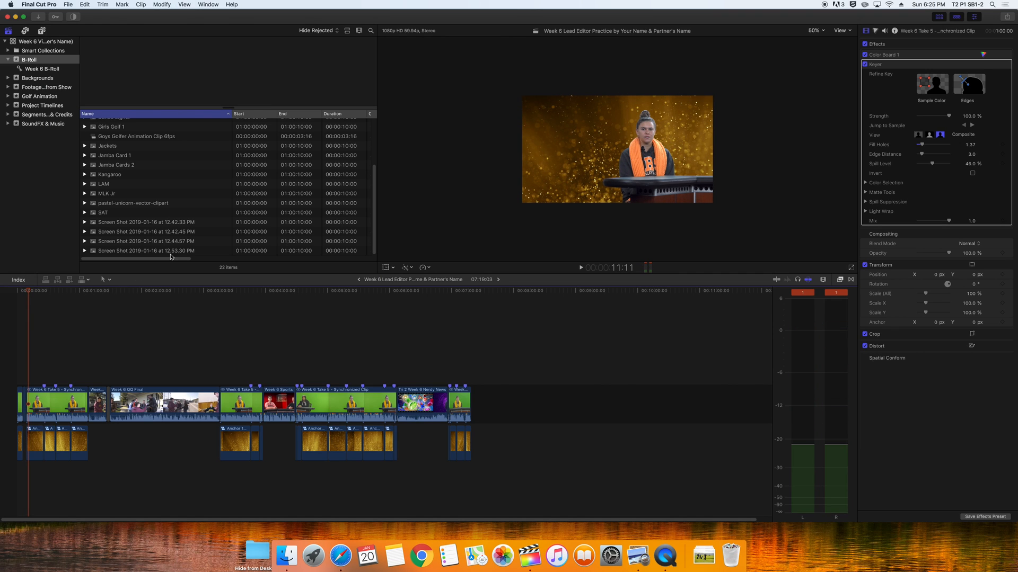
scroll(133, 163, up, 1)
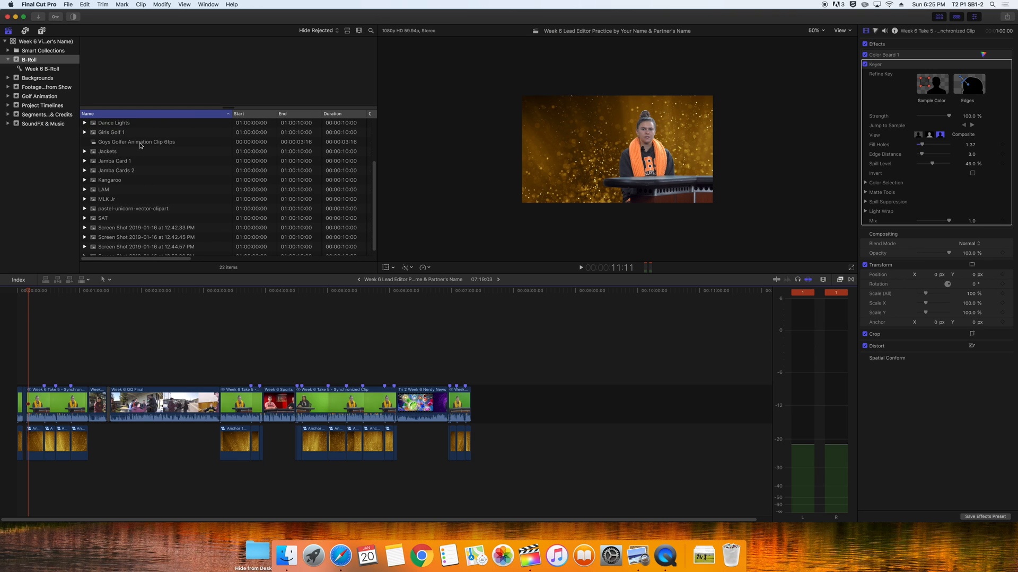
click(140, 143)
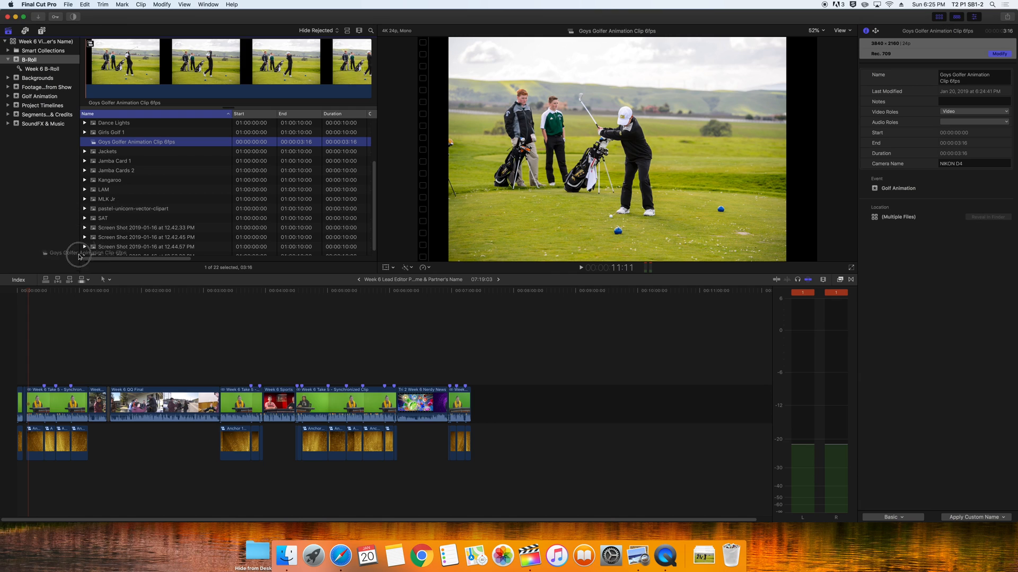
Connect the 6fps golfer clip above the storyline and shrink it to 47.54% in the viewer
click(33, 364)
drag(33, 363, 30, 364)
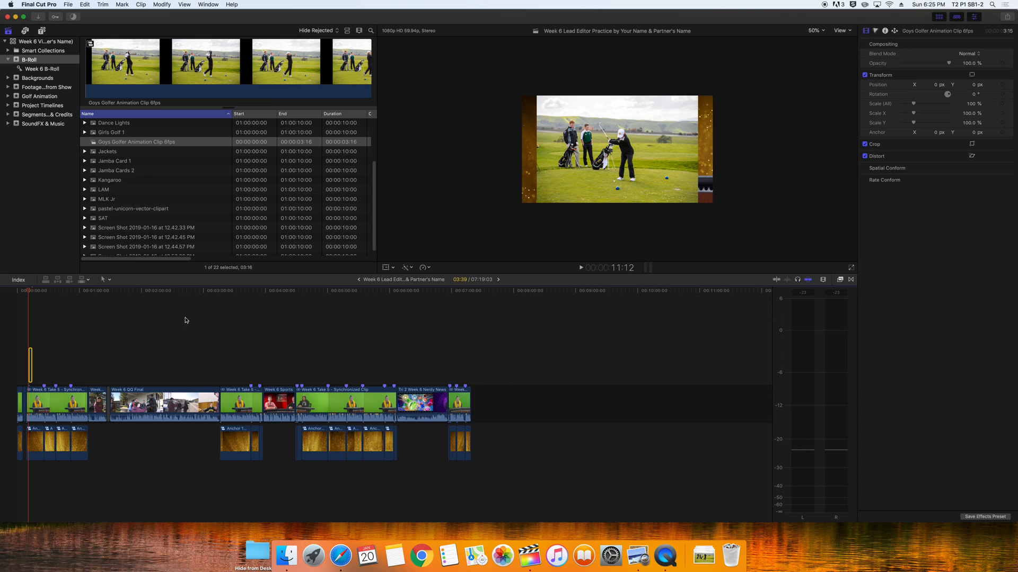
click(386, 269)
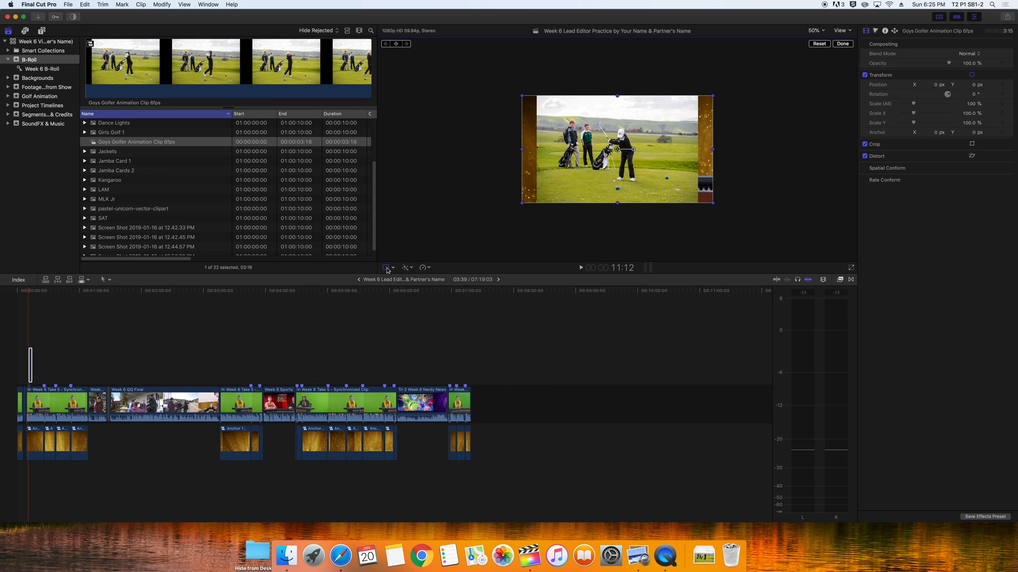
drag(520, 203, 569, 128)
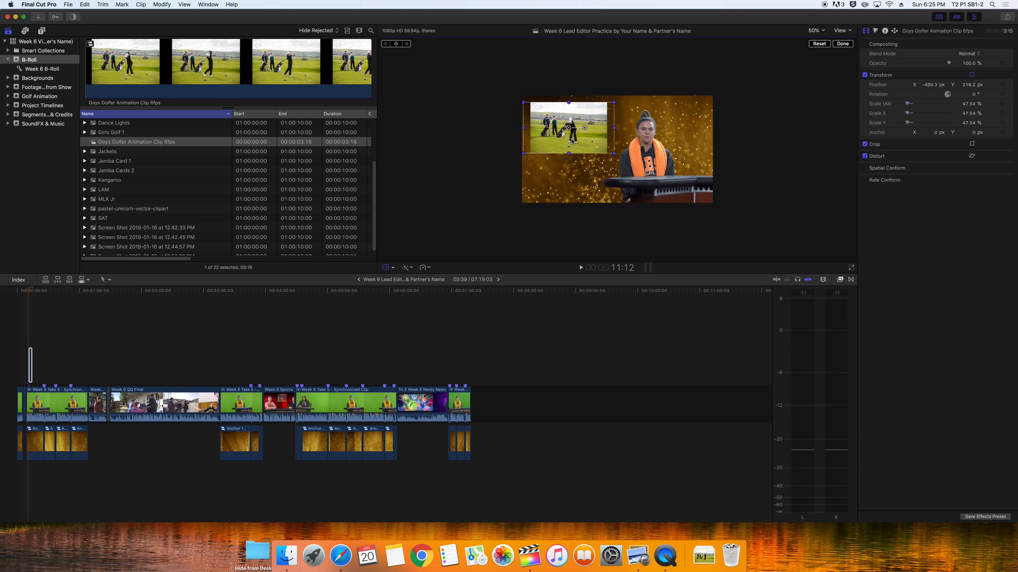
Show the title/action safe zones and move the golfer inset upper-left inside them
click(850, 31)
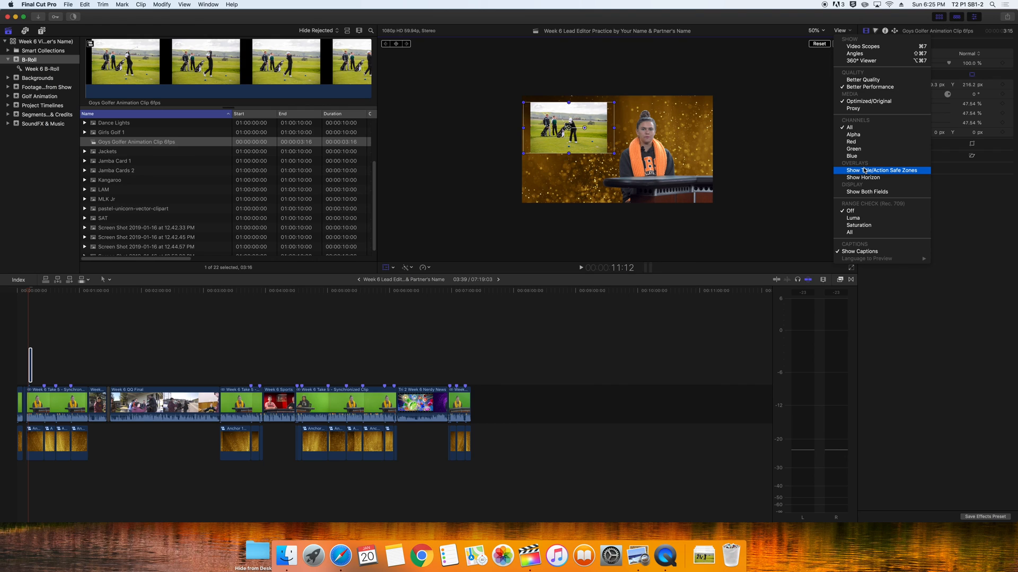
click(906, 170)
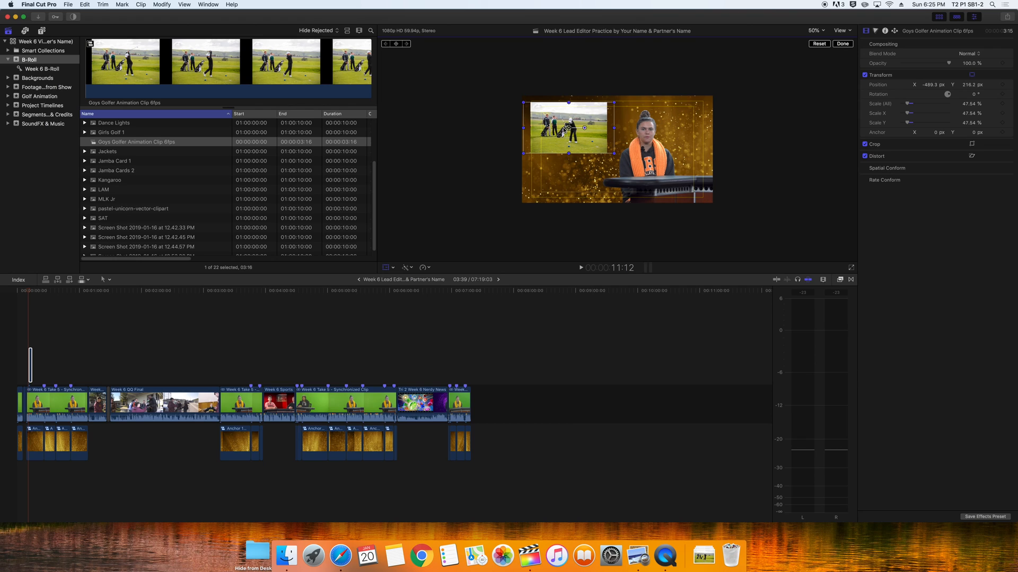
drag(568, 128, 572, 134)
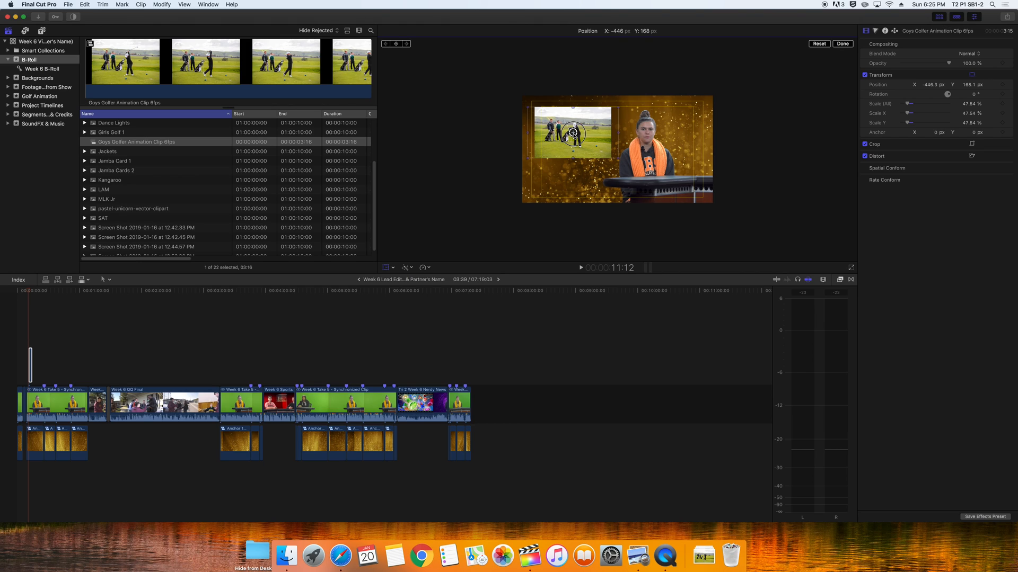
Fine-tune the golfer inset to 50% scale at position -453.7, 216.2 and zoom the timeline in
drag(573, 136, 569, 127)
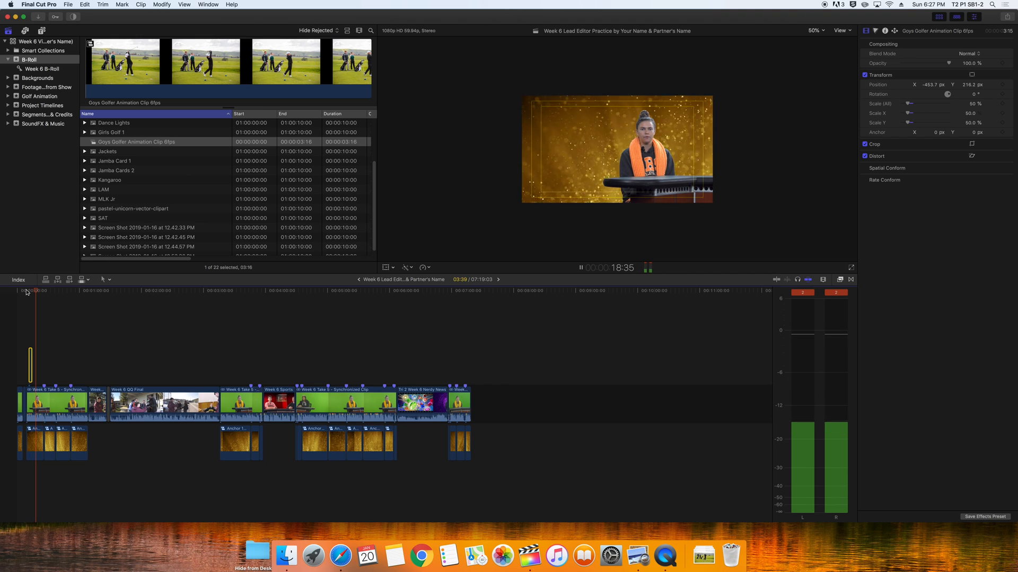
key(space)
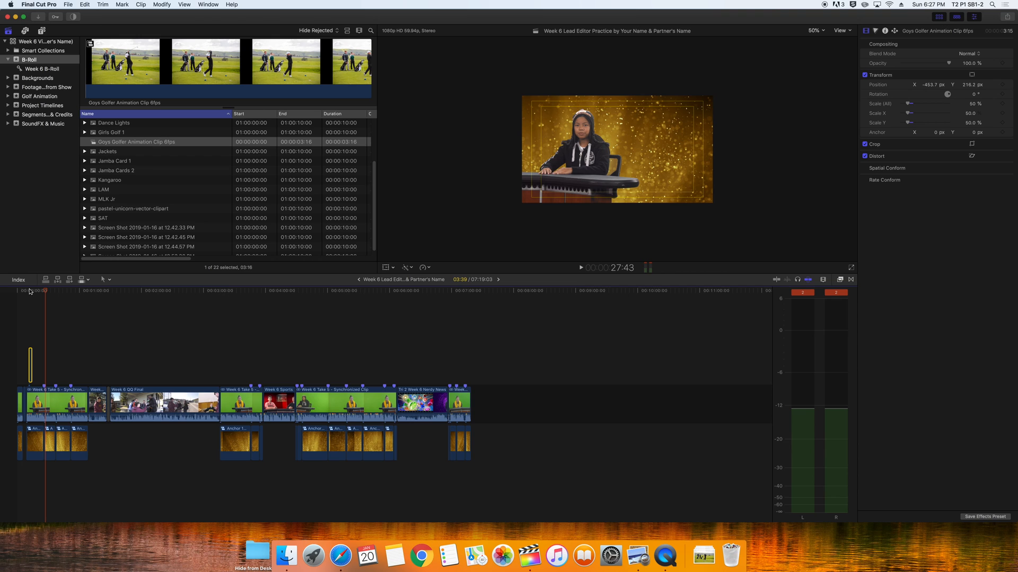
key(super+=)
key(super+=)
key(super+=)
key(super+=)
key(super+=)
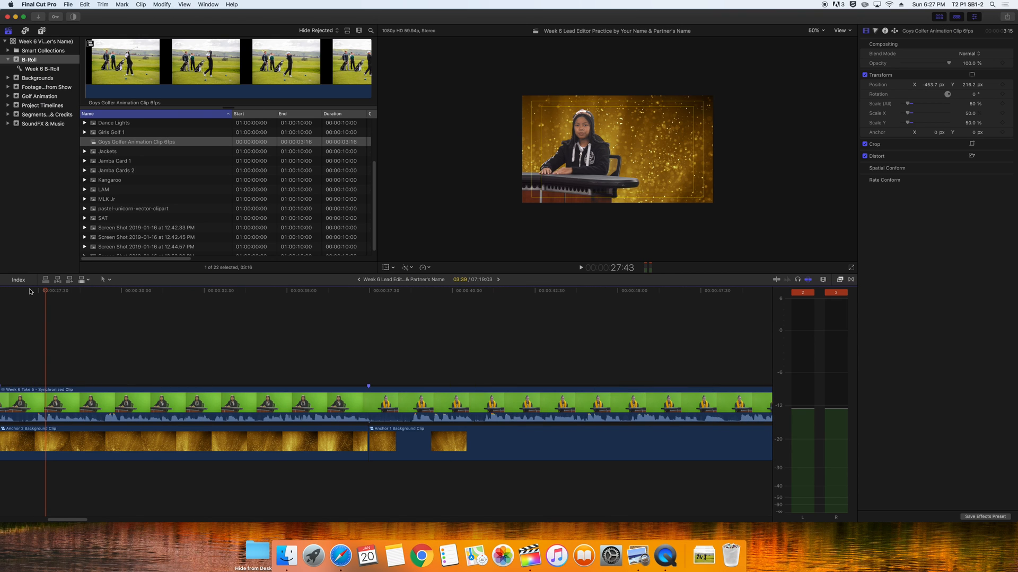
Return the playhead to the golfer clip and show the dissolve transitions
drag(82, 520, 45, 519)
drag(195, 292, 371, 326)
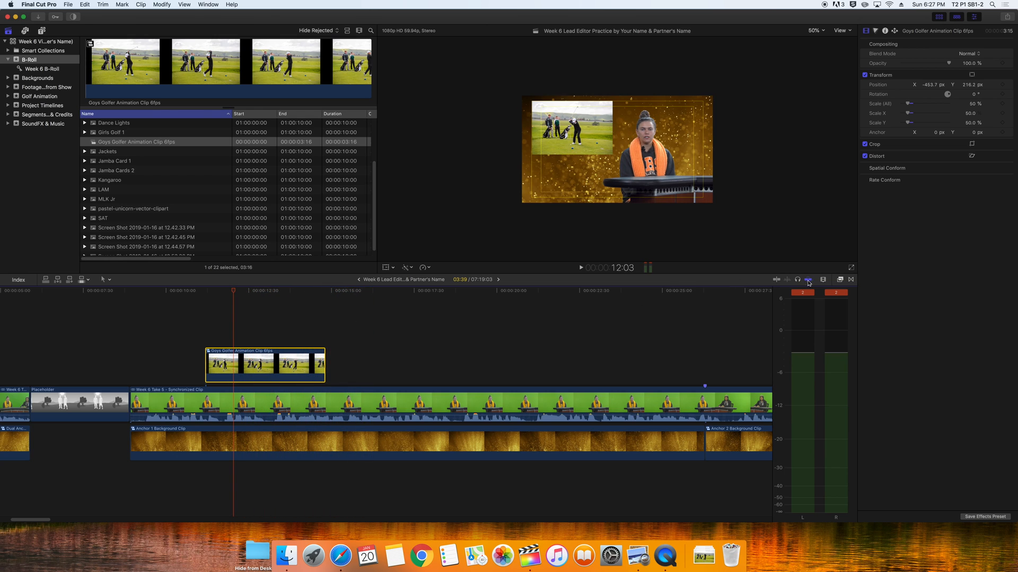
click(851, 279)
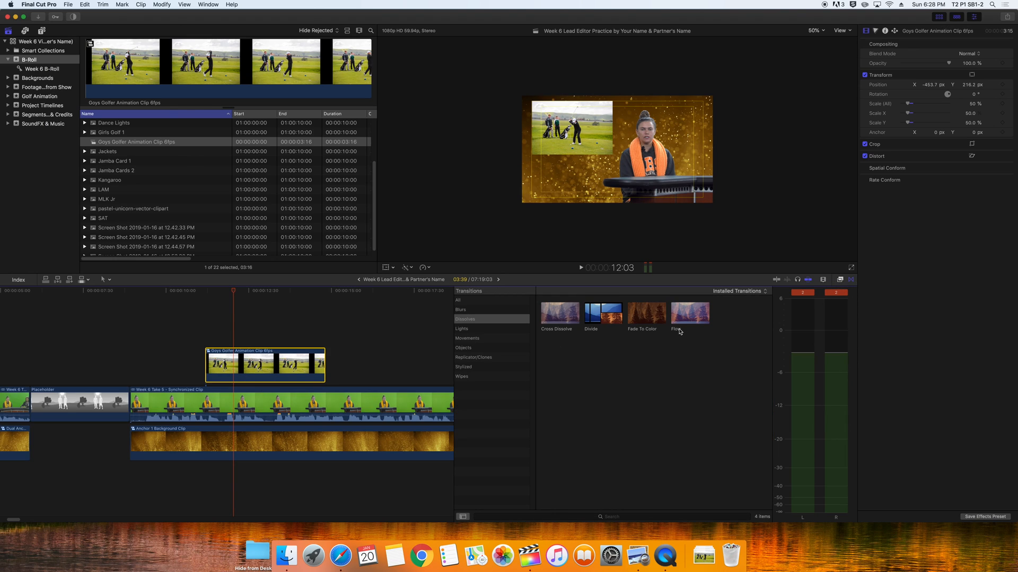
Add a Cross Dissolve to the golfer inset and step through its fade-in
drag(560, 316, 273, 364)
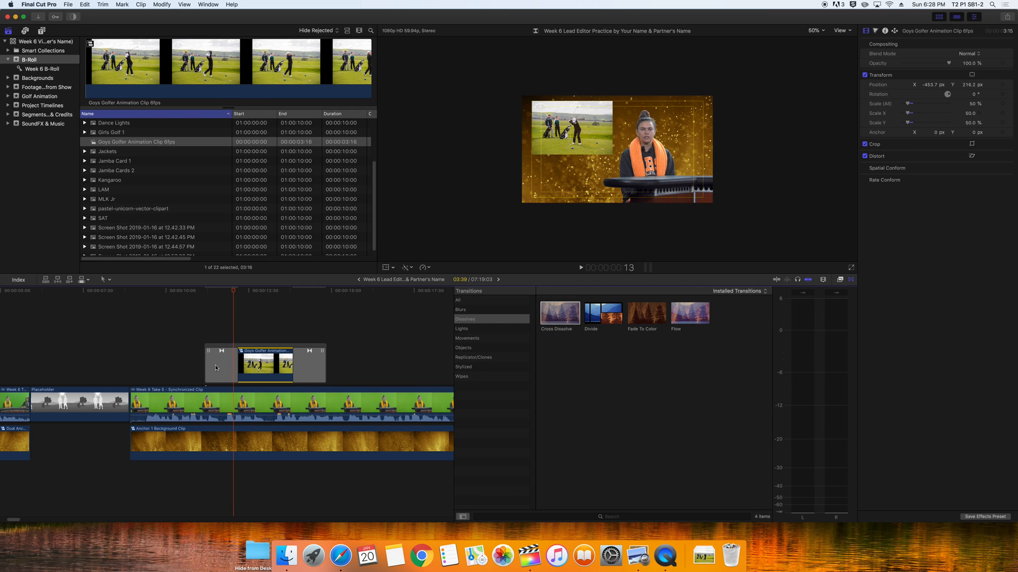
mouse_move(208, 291)
mouse_down()
mouse_move(199, 292)
mouse_move(207, 295)
mouse_up()
key(Right)
key(Right)
key(Right)
key(Right)
key(Right)
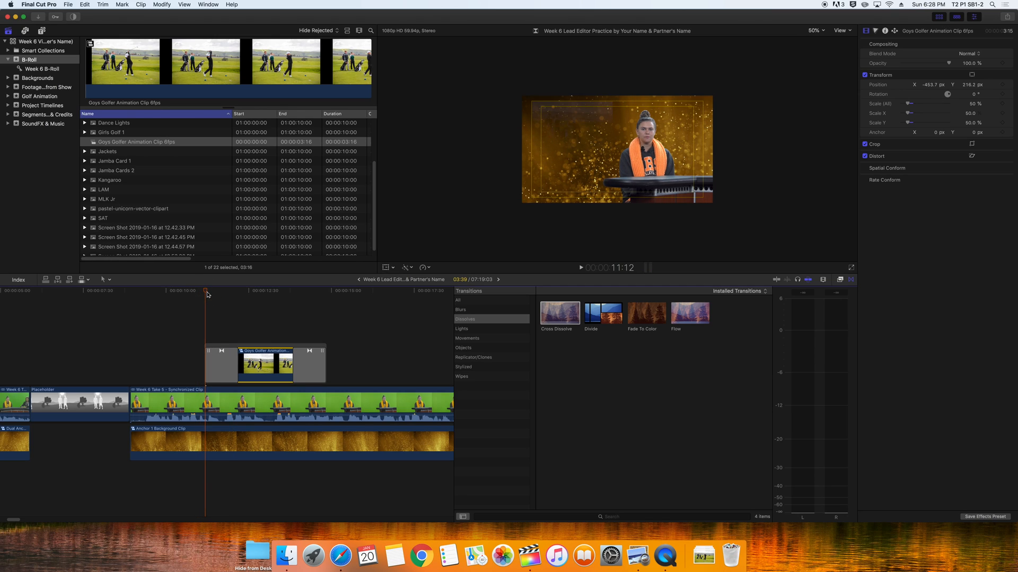
key(Right)
key(Right)
key(Right)
key(Right)
key(Right)
key(Right)
key(Right)
key(Right)
key(Right)
key(Right)
key(Right)
key(Right)
key(Right)
key(Right)
key(Right)
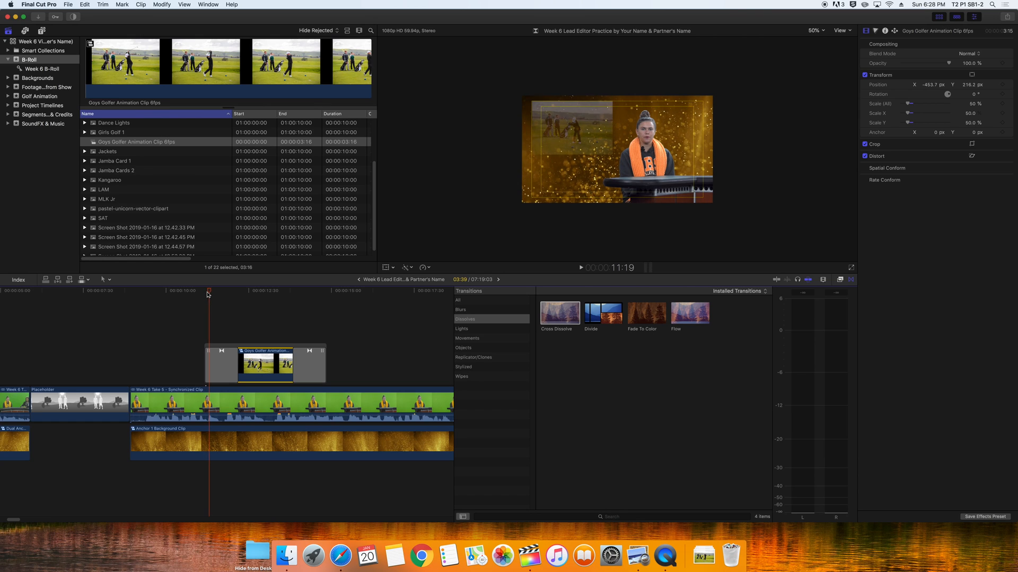
key(Right)
key(Right)
key(Right)
key(Right)
key(Right)
key(Right)
key(Right)
key(Right)
key(Right)
key(Right)
key(Right)
key(Right)
key(Right)
key(Right)
key(Right)
key(Right)
key(Right)
key(Right)
key(Right)
key(Right)
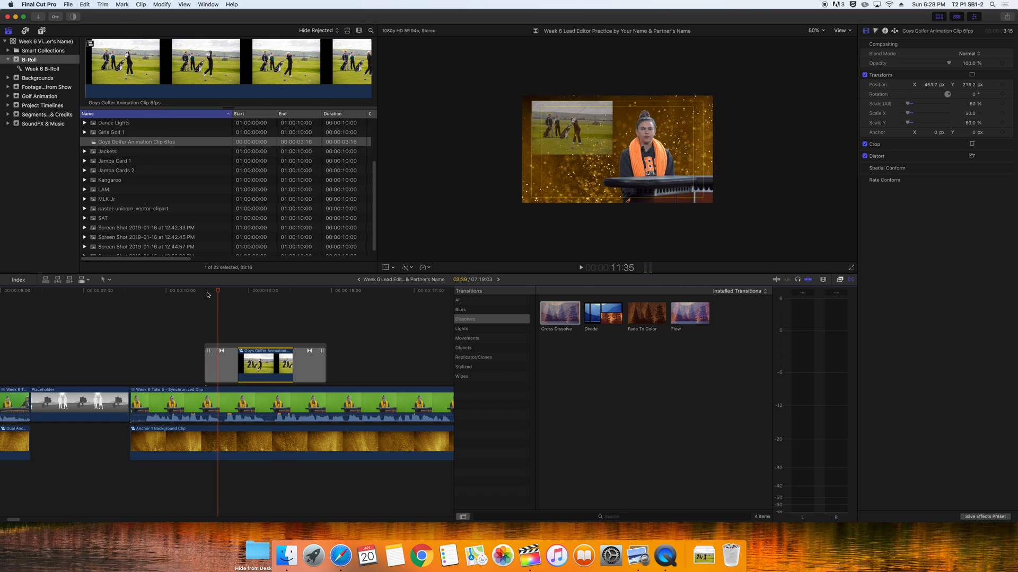
key(Right)
key(Right)
key(Right)
key(Right)
key(Right)
key(Right)
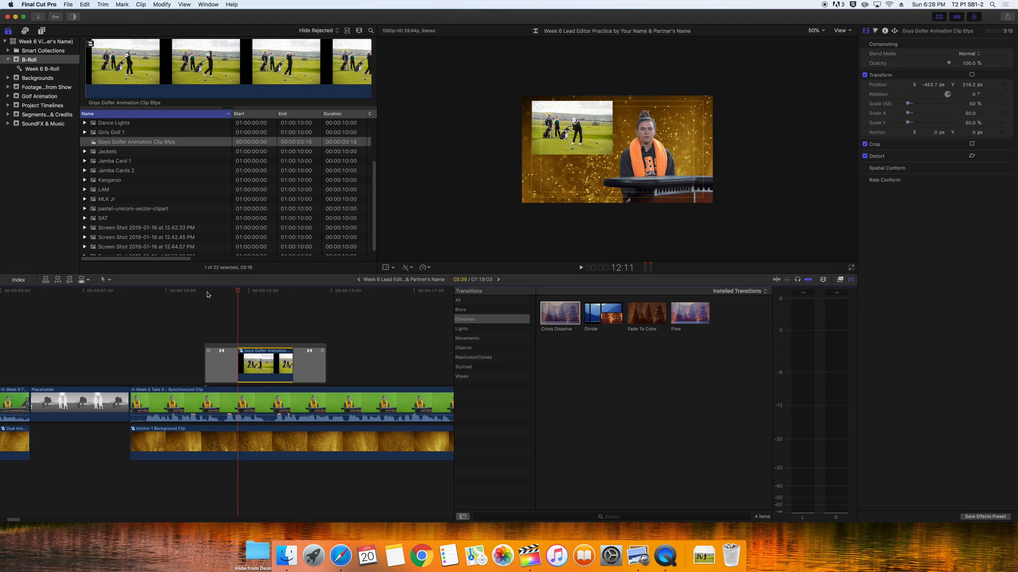
Shorten the opening and closing dissolves to 00:30 each, then play from before the inset
click(237, 369)
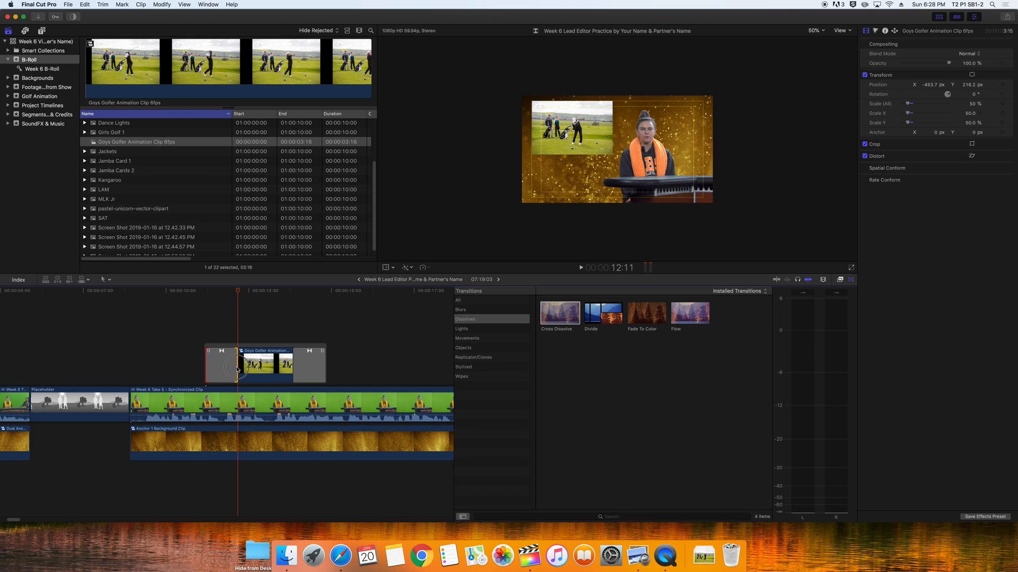
drag(237, 370, 235, 370)
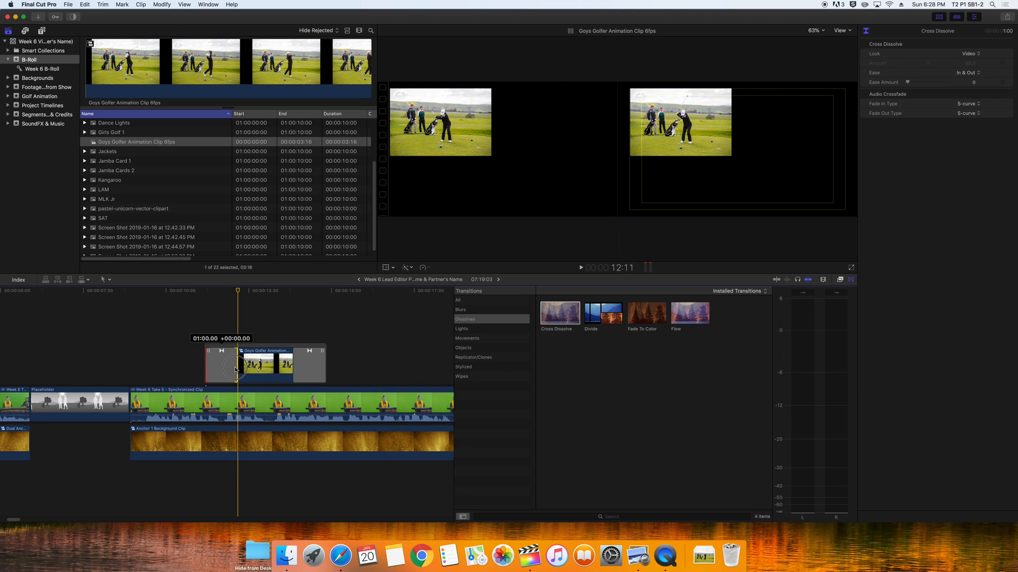
drag(236, 369, 223, 371)
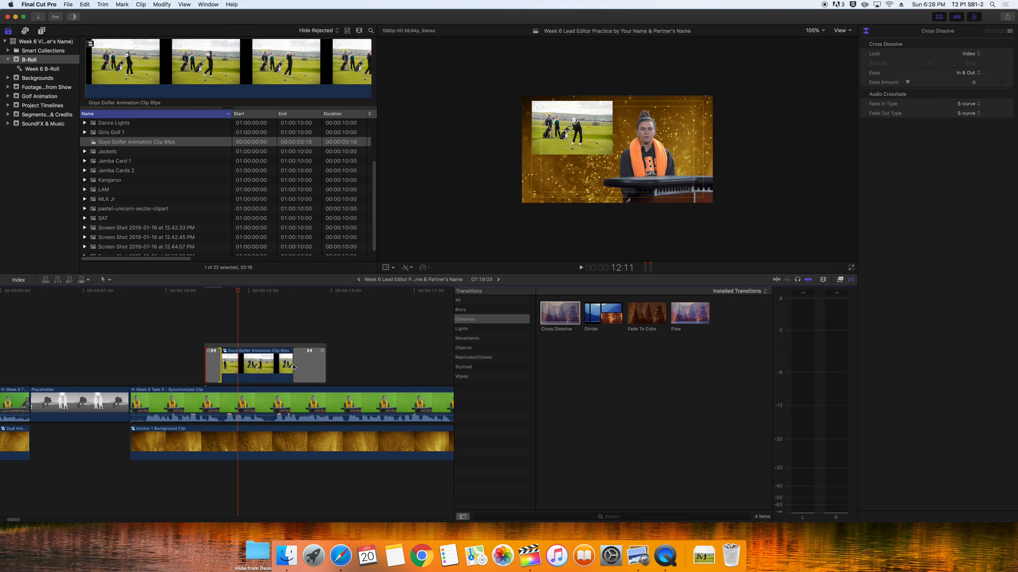
click(295, 365)
drag(296, 366, 313, 366)
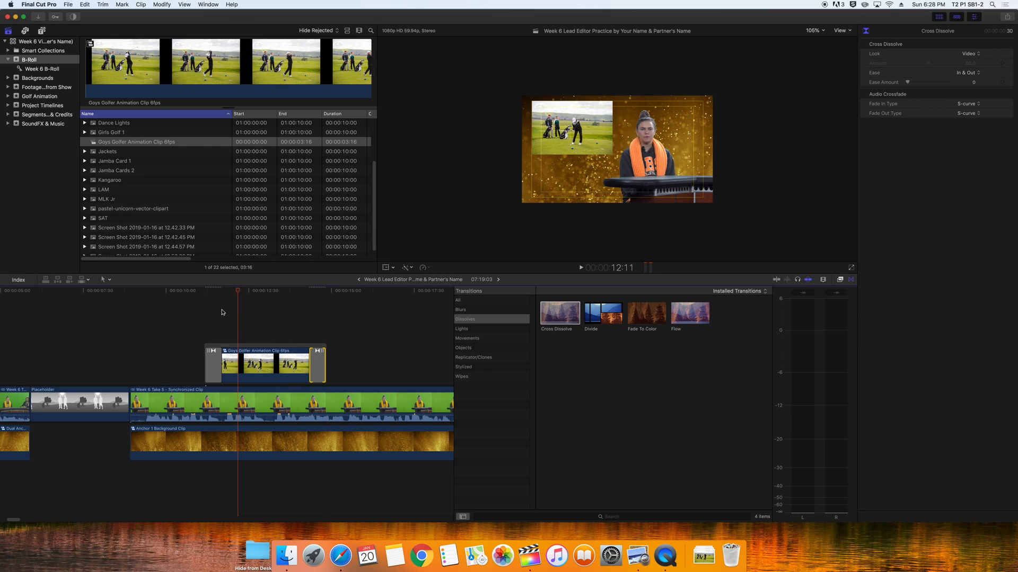
click(182, 292)
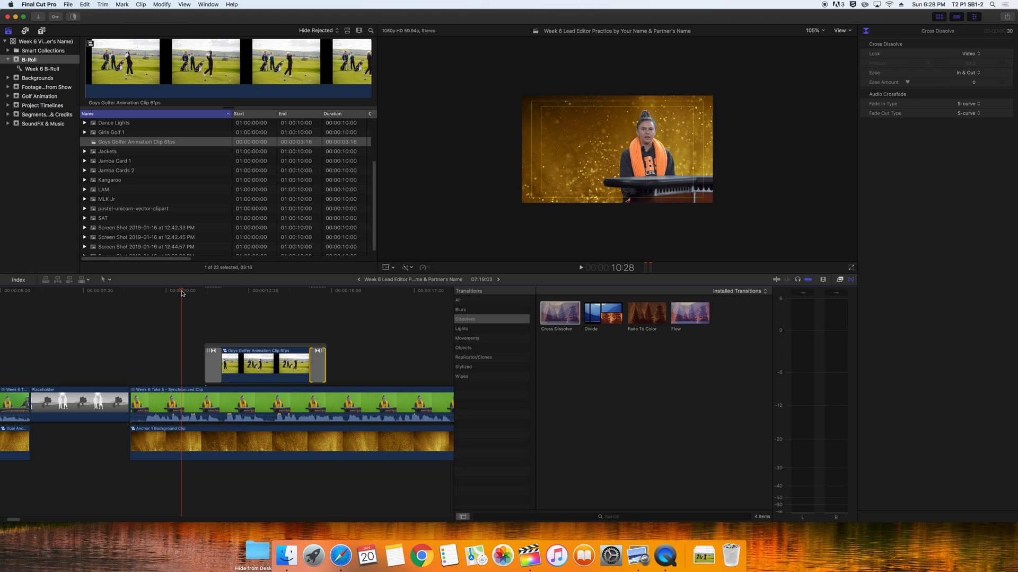
key(space)
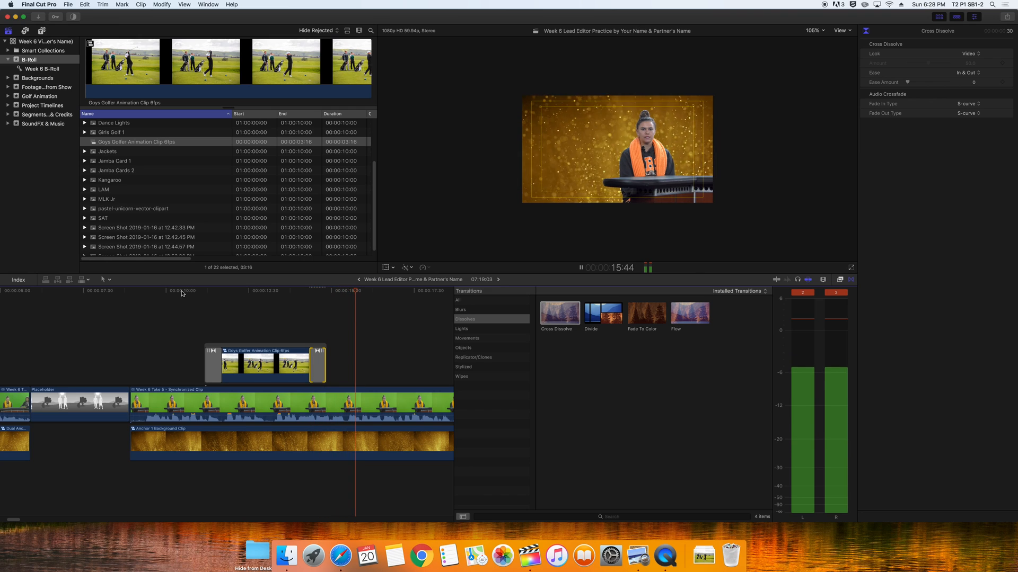
key(space)
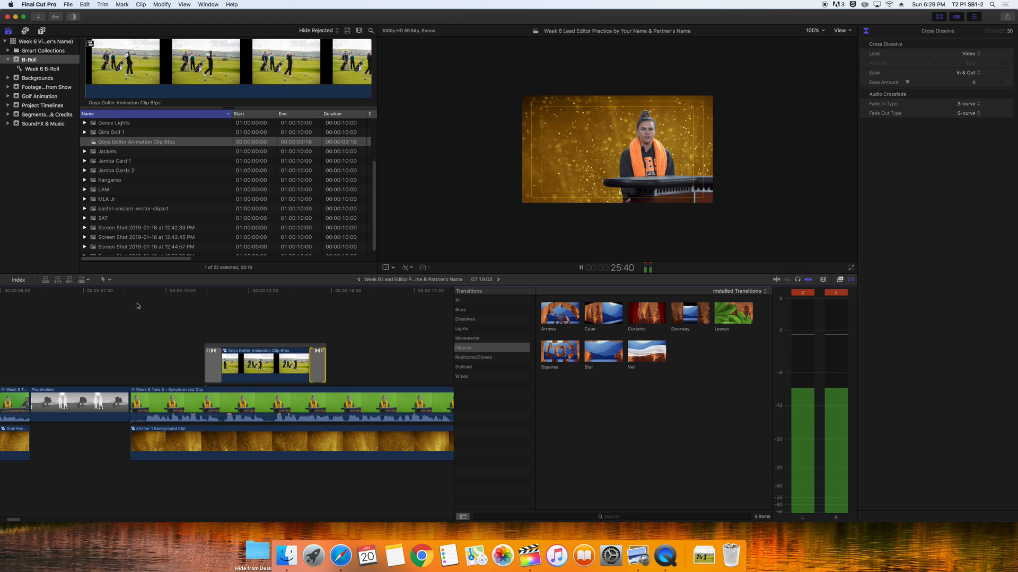
key(space)
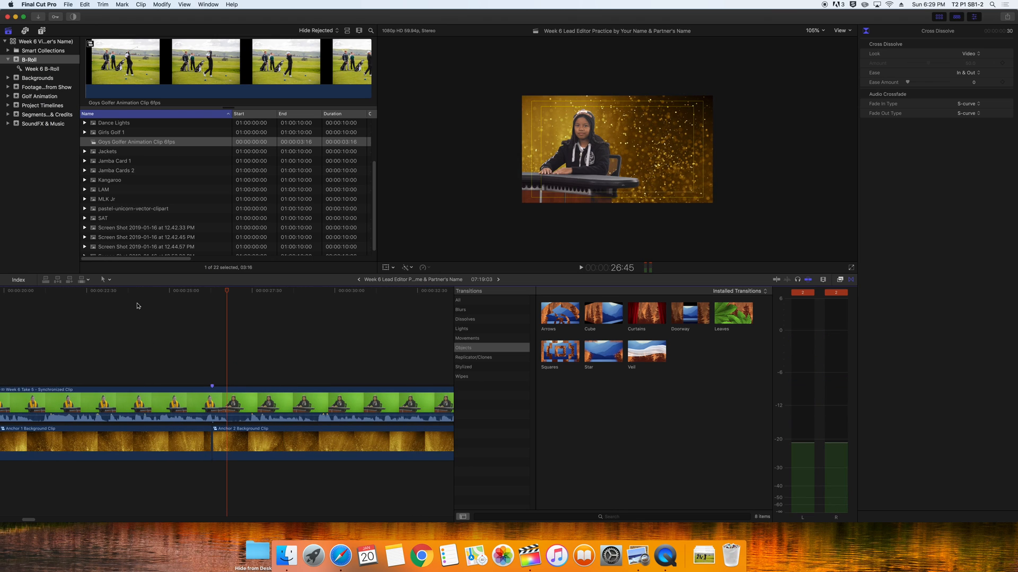
key(super+minus)
key(super+minus)
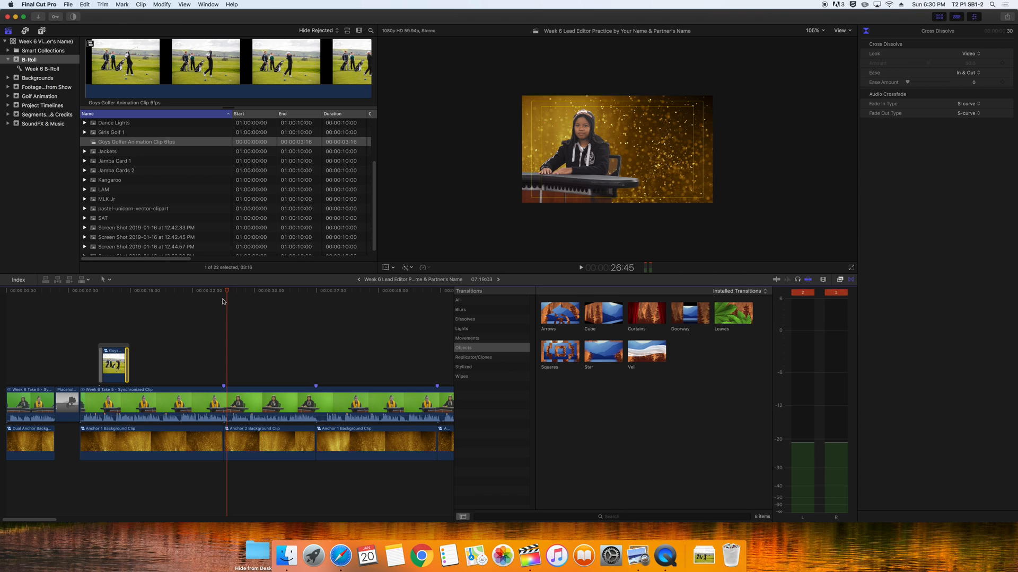
drag(225, 294, 80, 308)
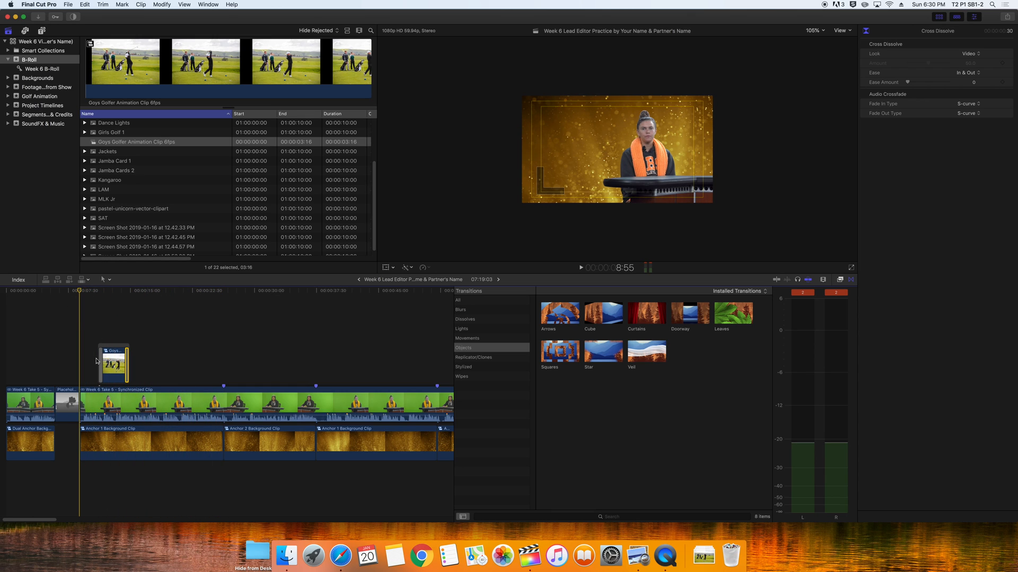
drag(78, 291, 223, 311)
key(space)
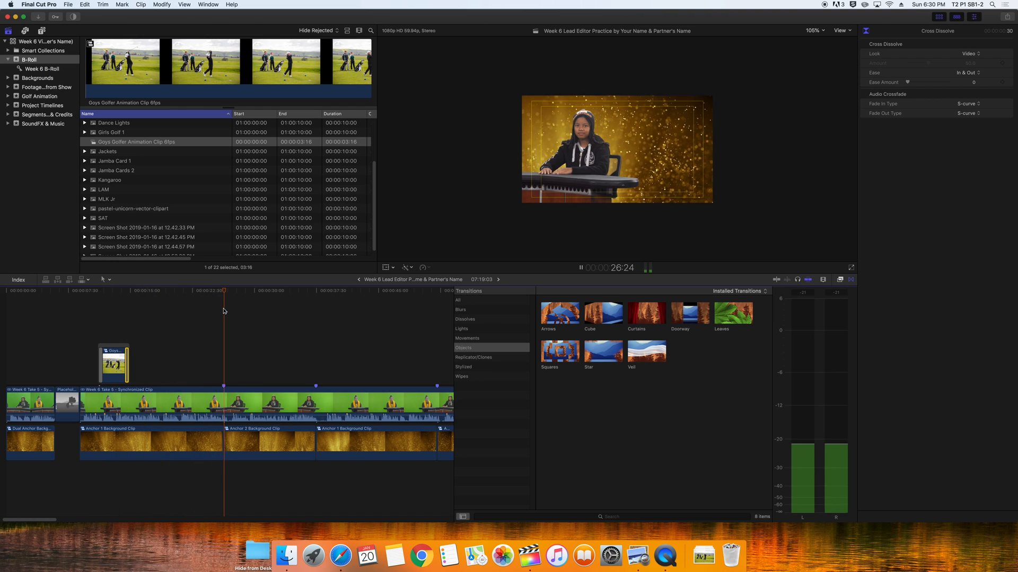
key(space)
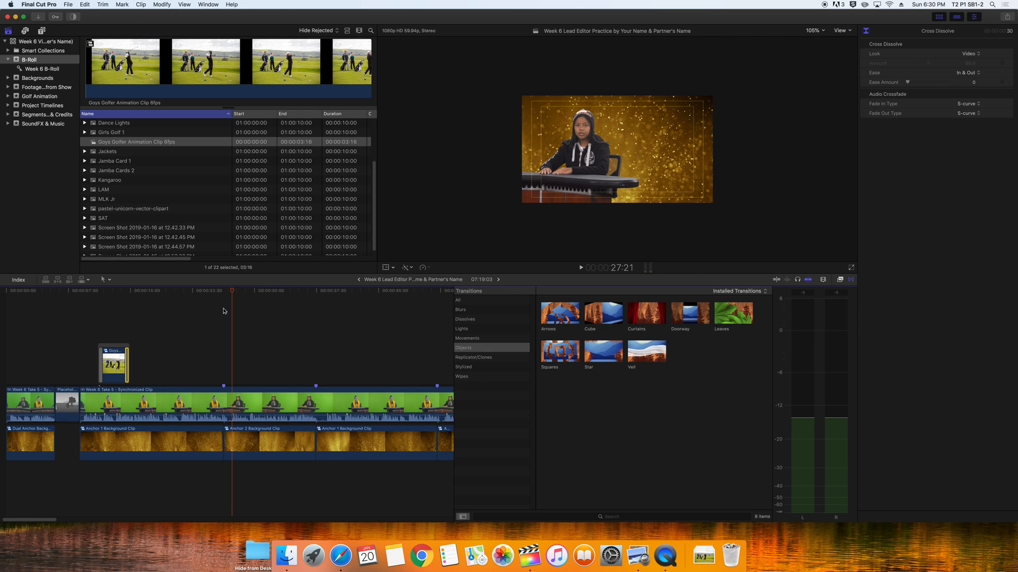
key(space)
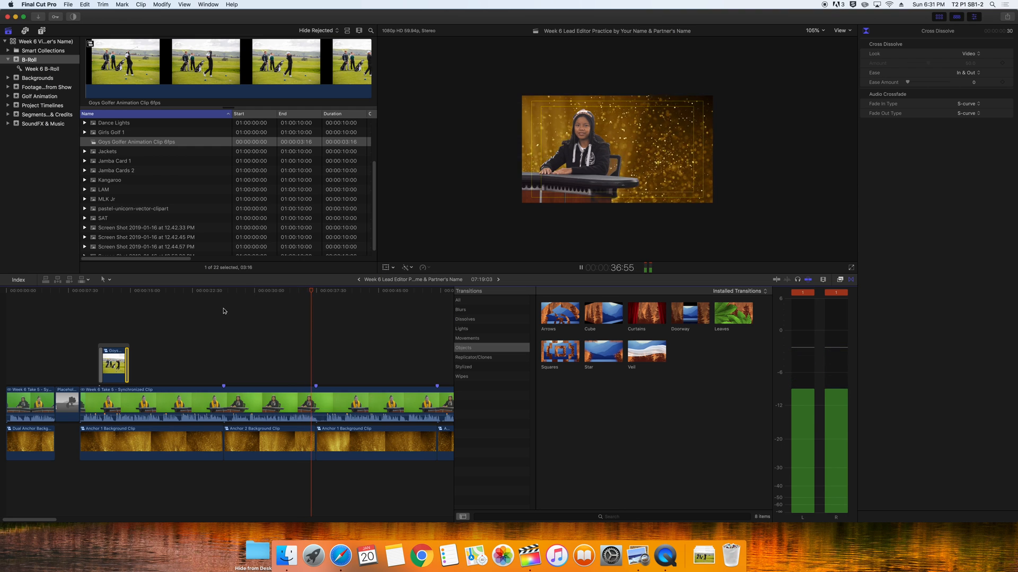
key(space)
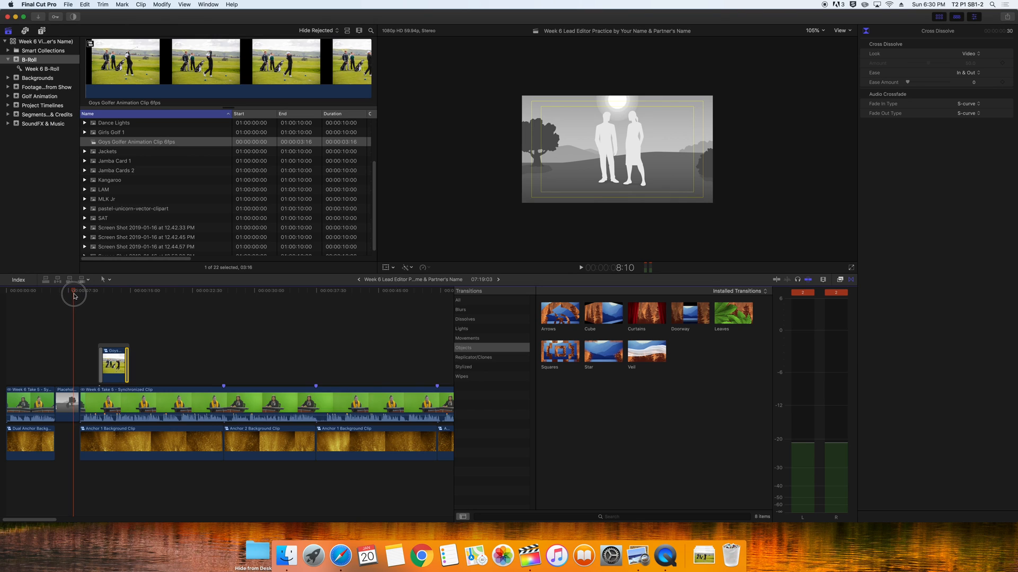
drag(71, 296, 224, 298)
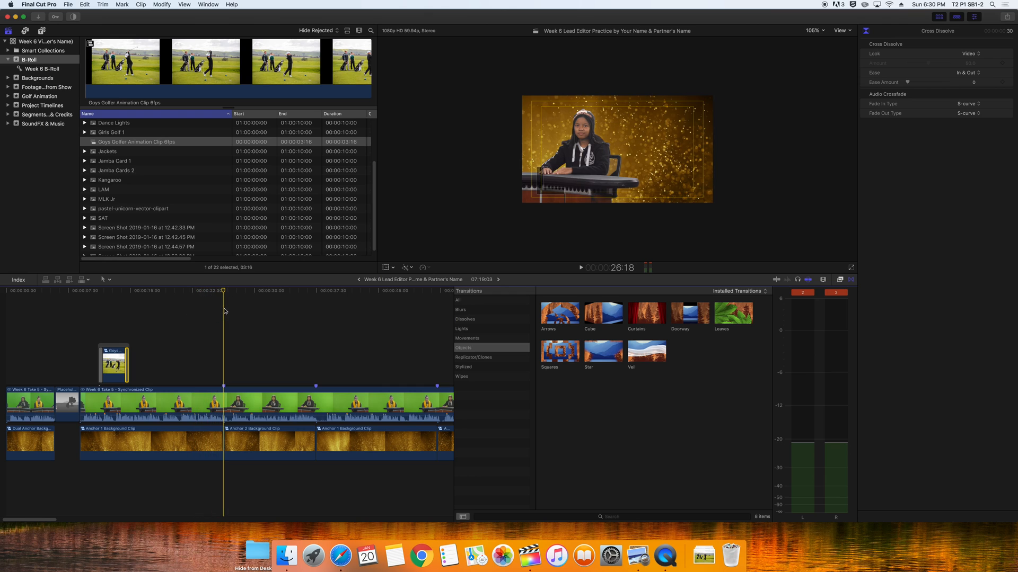
key(space)
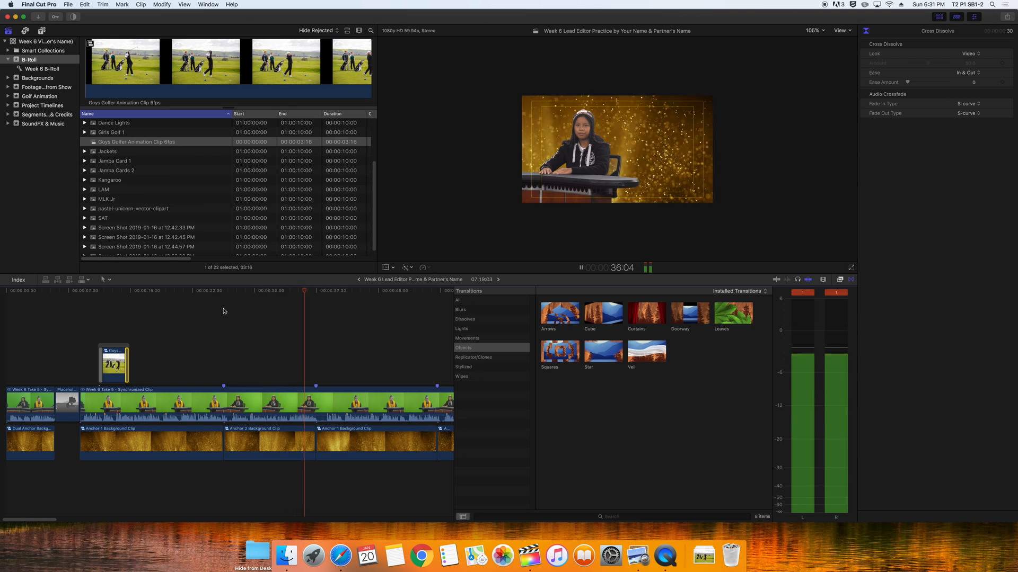
key(space)
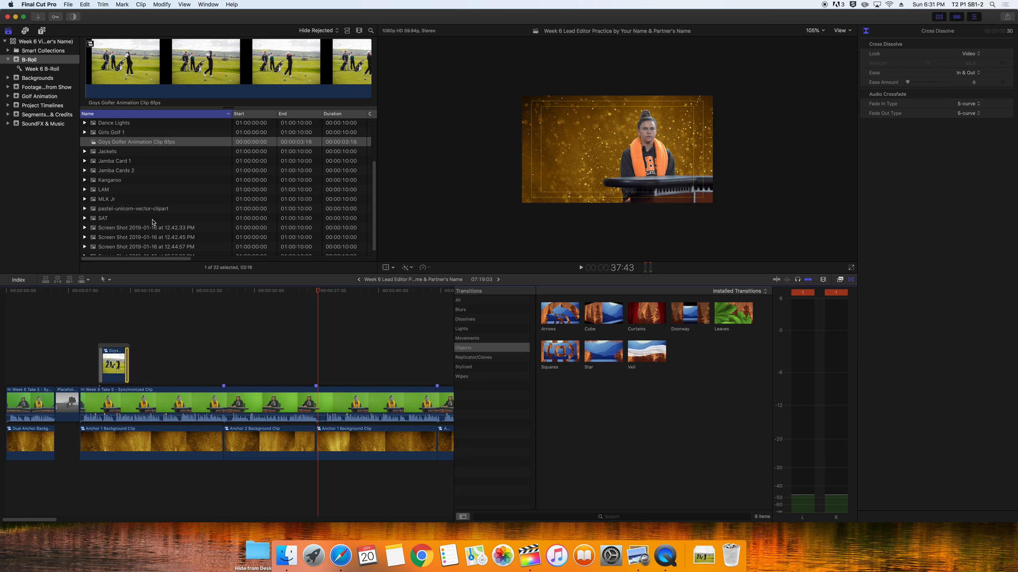
Preview the B-Roll golf clips in turn, starting from AJCP-2742
scroll(152, 228, up, 5)
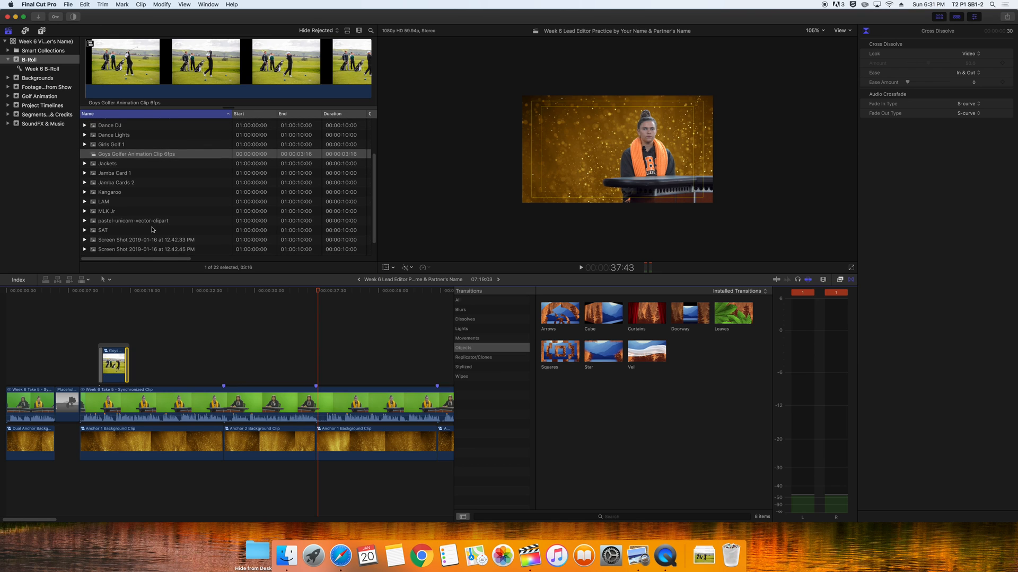
click(110, 123)
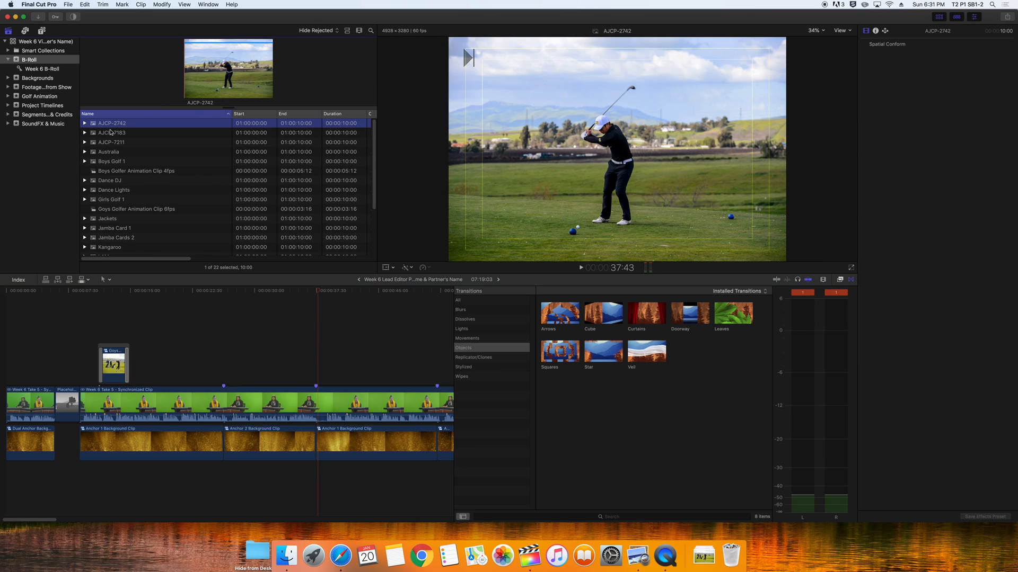
key(Down)
key(Down)
key(Down)
key(Down)
key(Down)
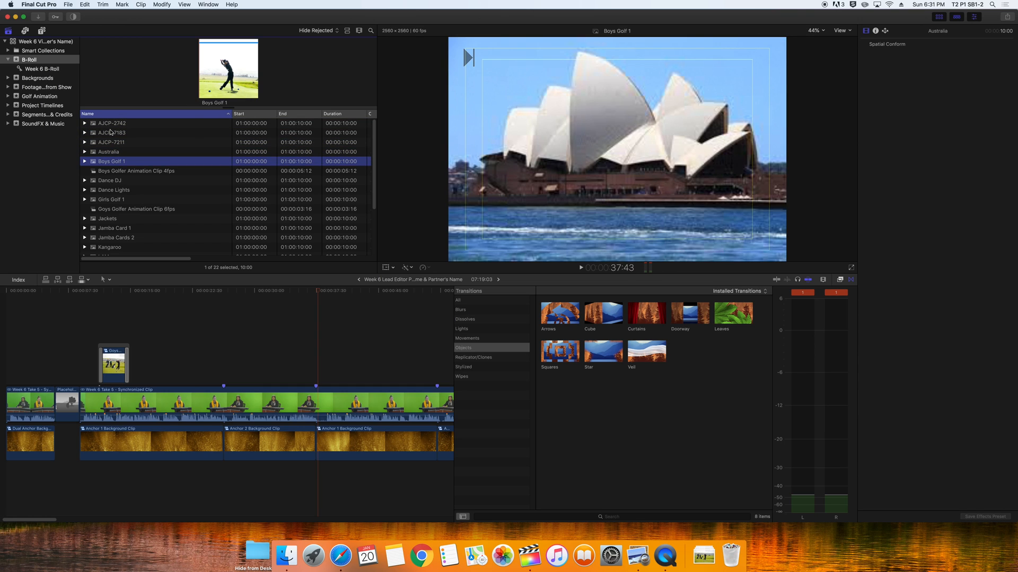
key(Down)
key(Down)
key(Down)
key(Down)
key(Down)
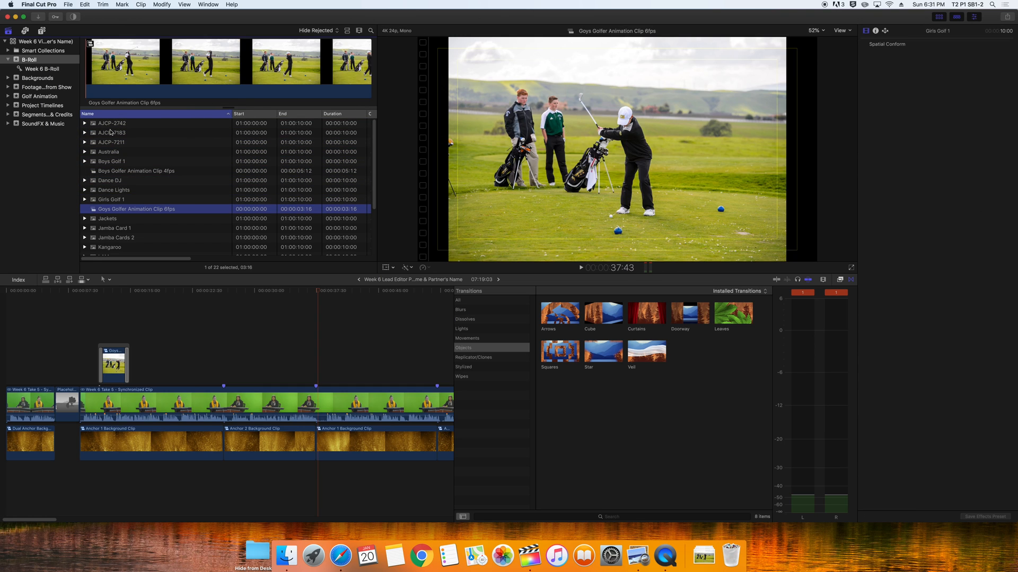
key(Down)
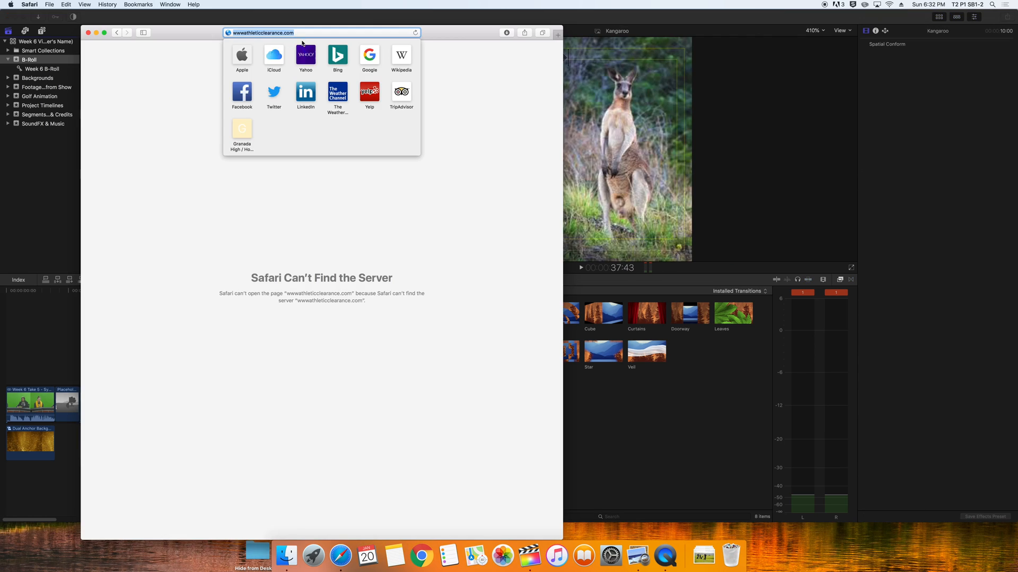
Switch to Safari and place the cursor after the www in the address
click(306, 32)
key(alt+shift+Left)
key(alt+shift+Left)
click(244, 33)
Load athleticclearance.com, open its California section and play the how-it-works video
key(BackSpace)
key(BackSpace)
key(BackSpace)
key(Return)
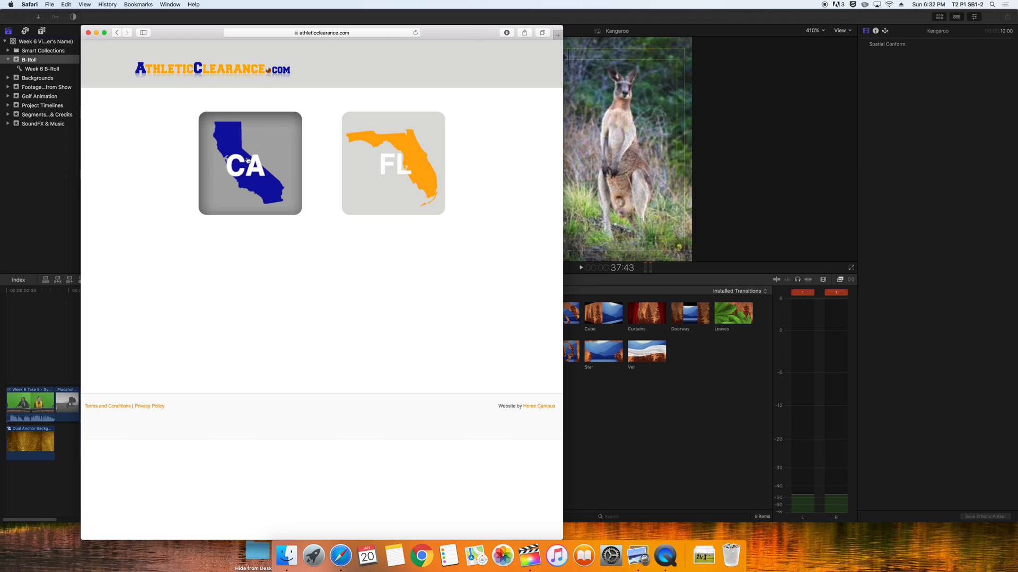
click(243, 174)
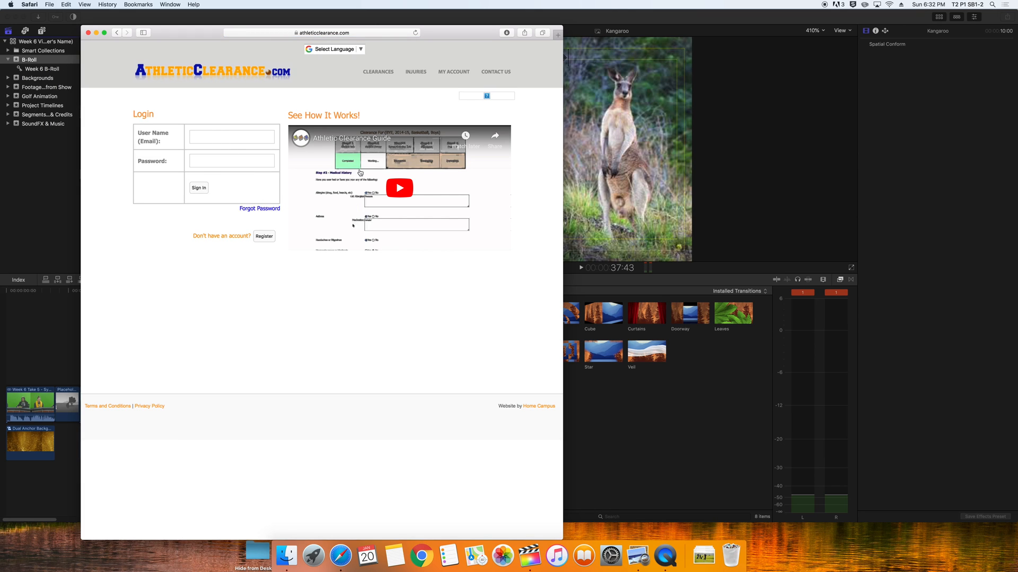
click(402, 190)
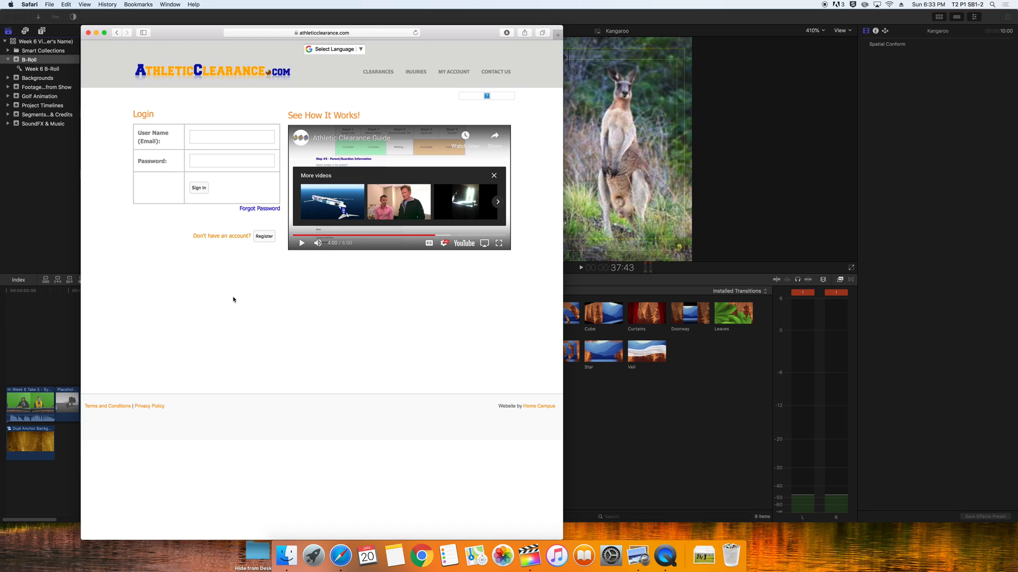
Capture a region screenshot of the site logo and locate it on the Desktop
key(super+shift+4)
drag(126, 51, 299, 87)
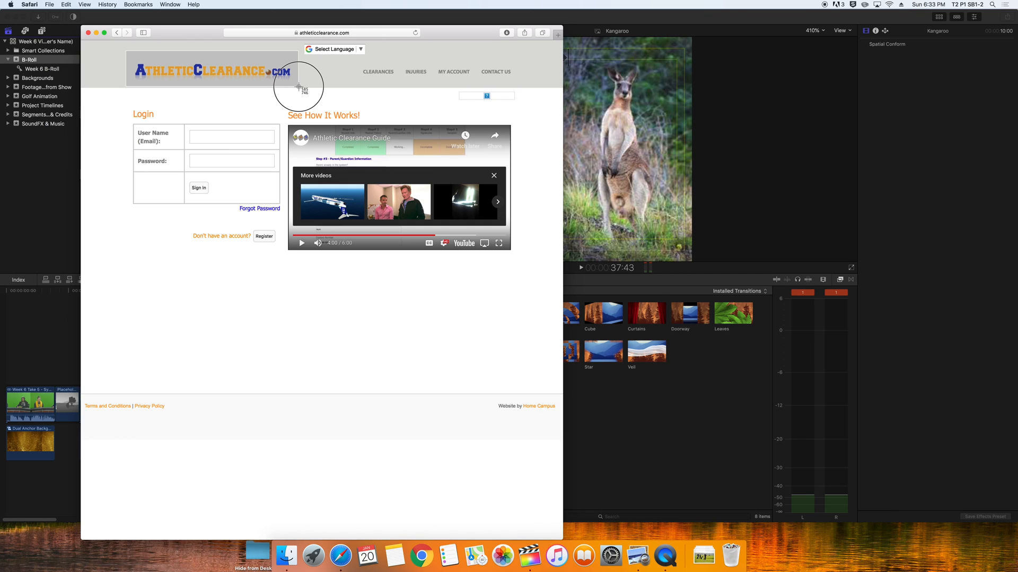
drag(299, 86, 299, 86)
drag(299, 87, 299, 88)
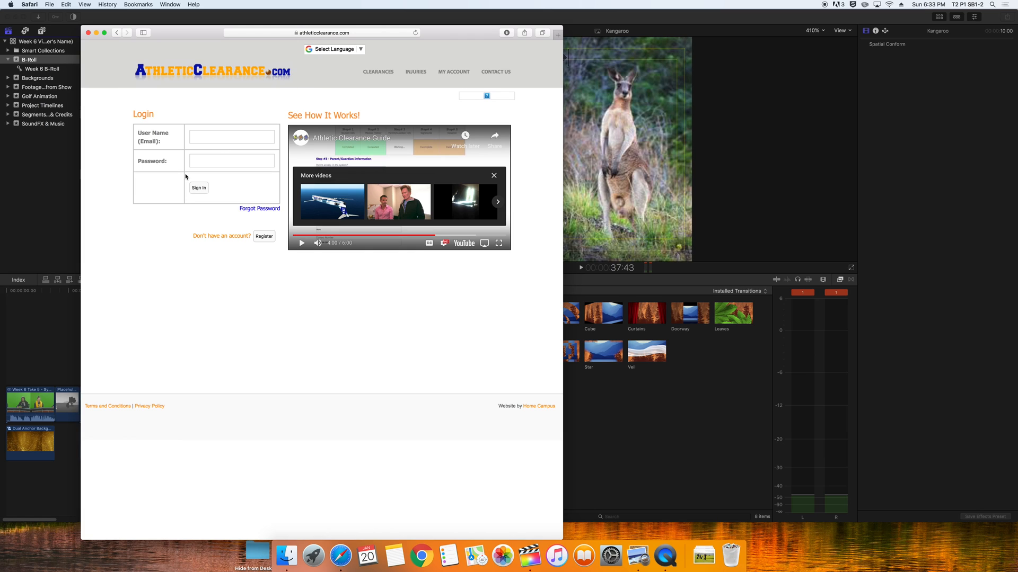
click(286, 555)
click(387, 173)
click(453, 139)
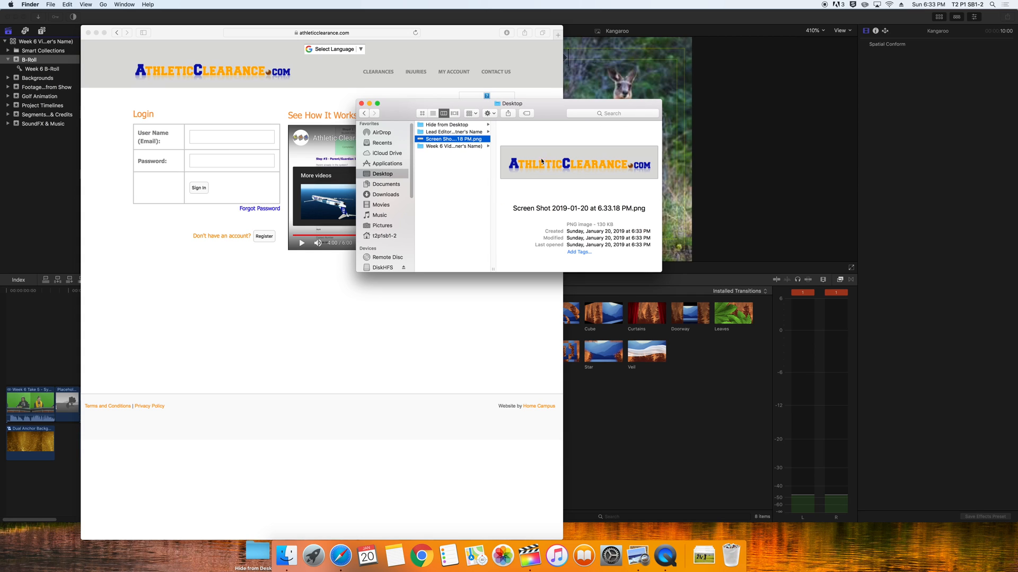
Rename the Desktop screenshot to 'Athletic Clearance.com' and return to Final Cut Pro
key(Return)
text(Athlet)
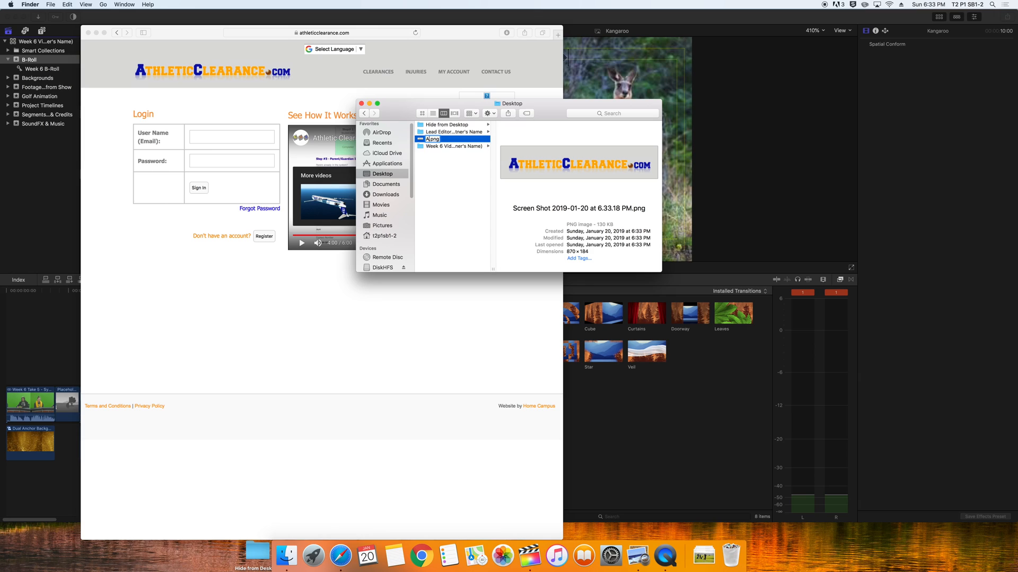
text(ic Clearance.com)
key(Return)
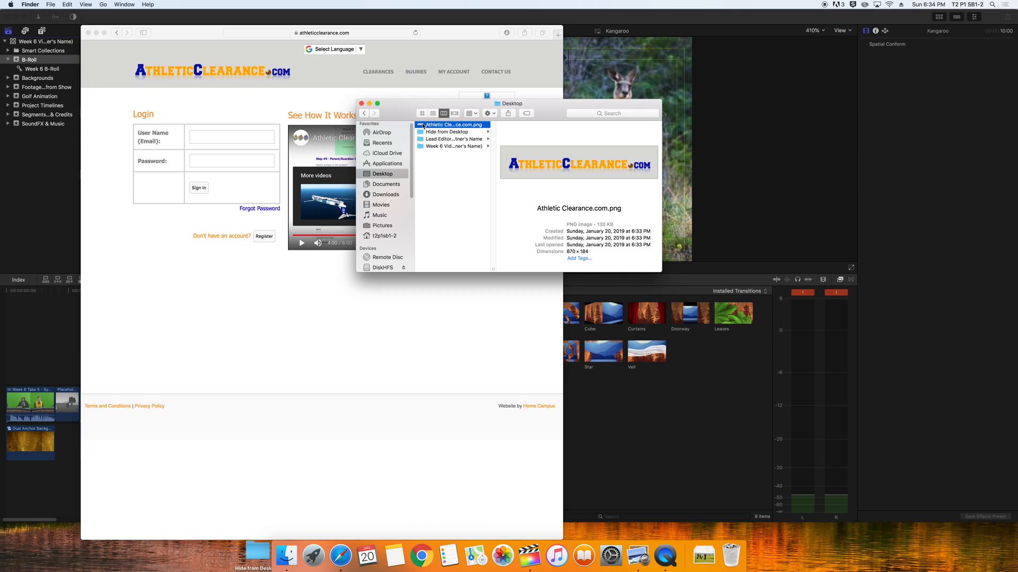
click(30, 62)
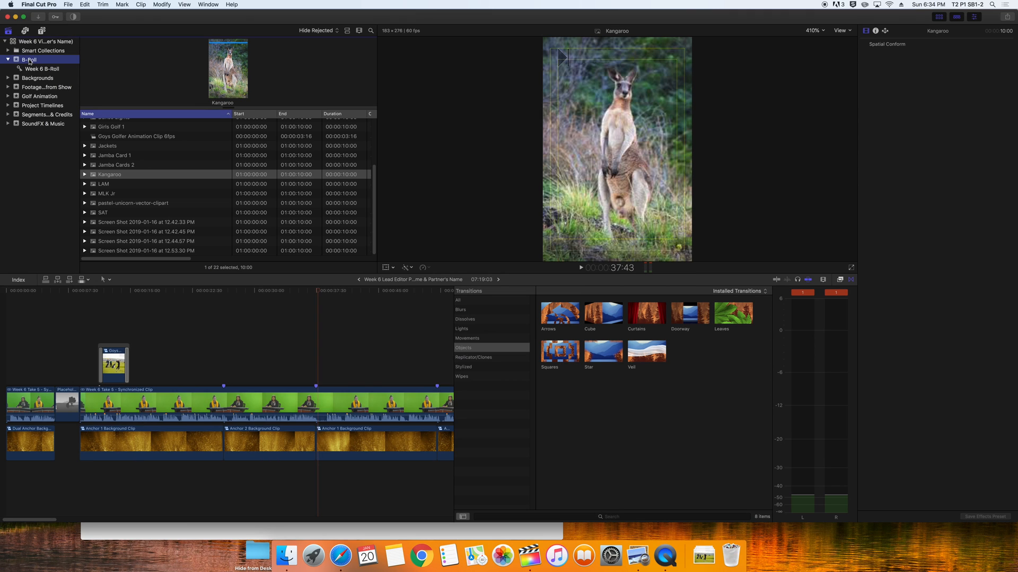
Import Athletic Clearance.com.png from the Desktop into the B-Roll event
click(68, 5)
mouse_move(238, 53)
click(309, 55)
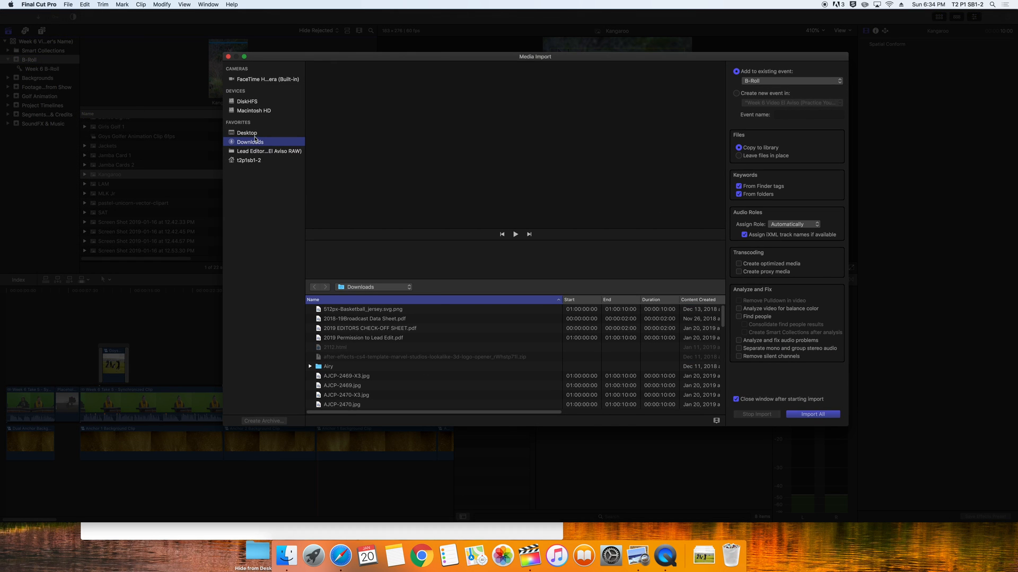
click(255, 133)
click(355, 311)
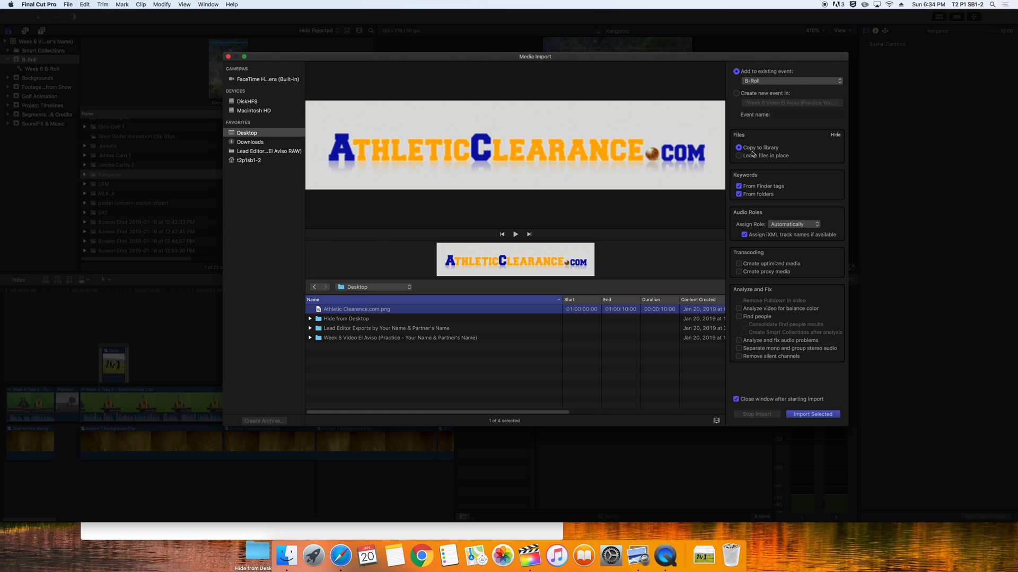
click(813, 414)
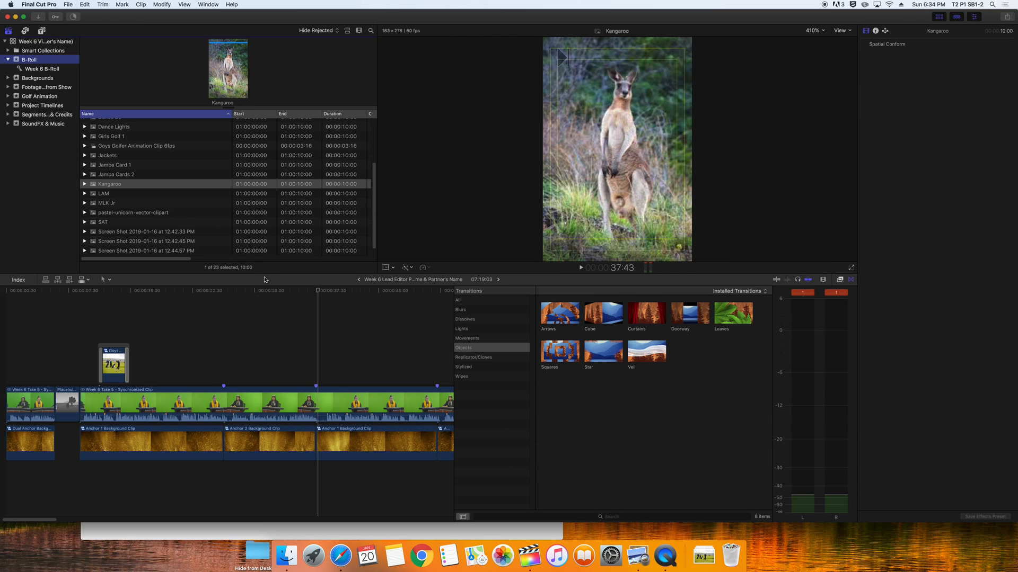
scroll(111, 203, up, 5)
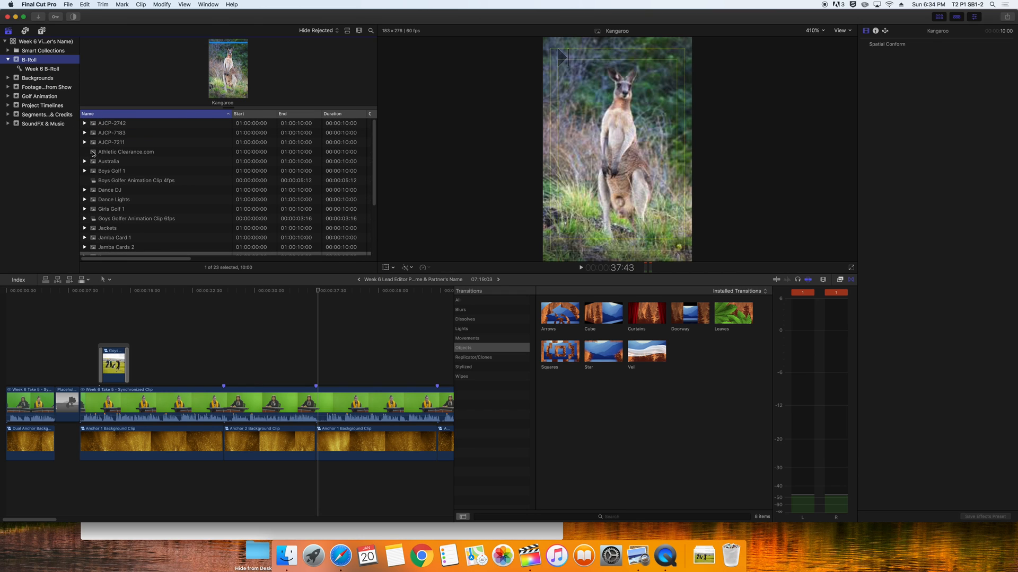
Connect the Athletic Clearance.com logo above the anchor and trim both ends to 7:04
drag(93, 154, 233, 366)
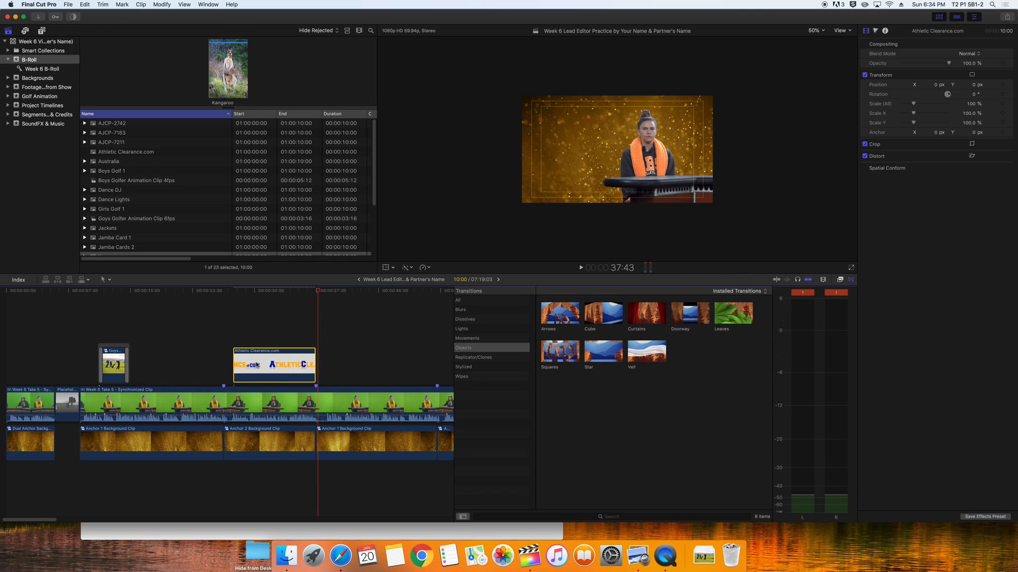
drag(315, 369, 299, 369)
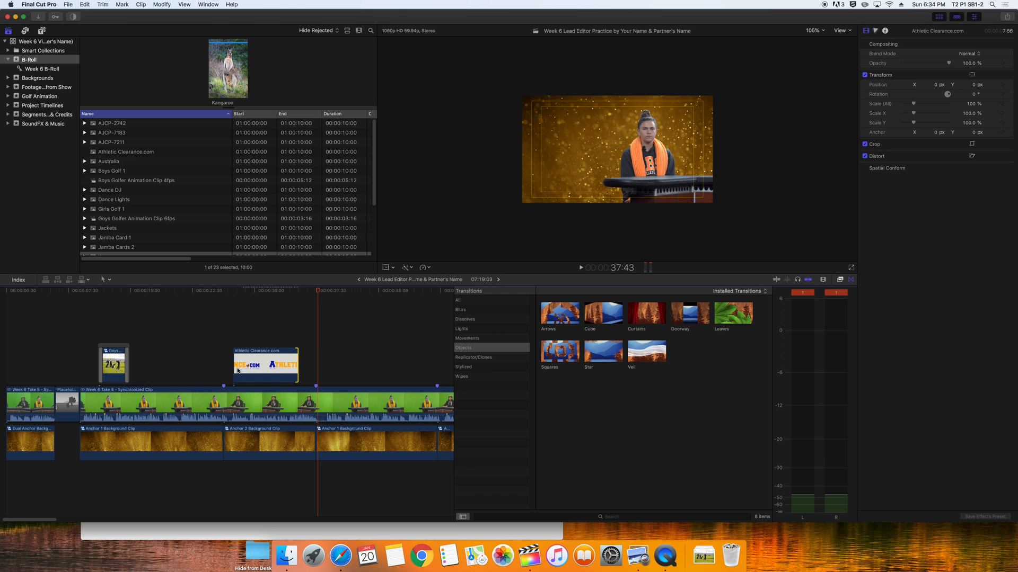
drag(232, 369, 242, 366)
click(270, 364)
click(266, 303)
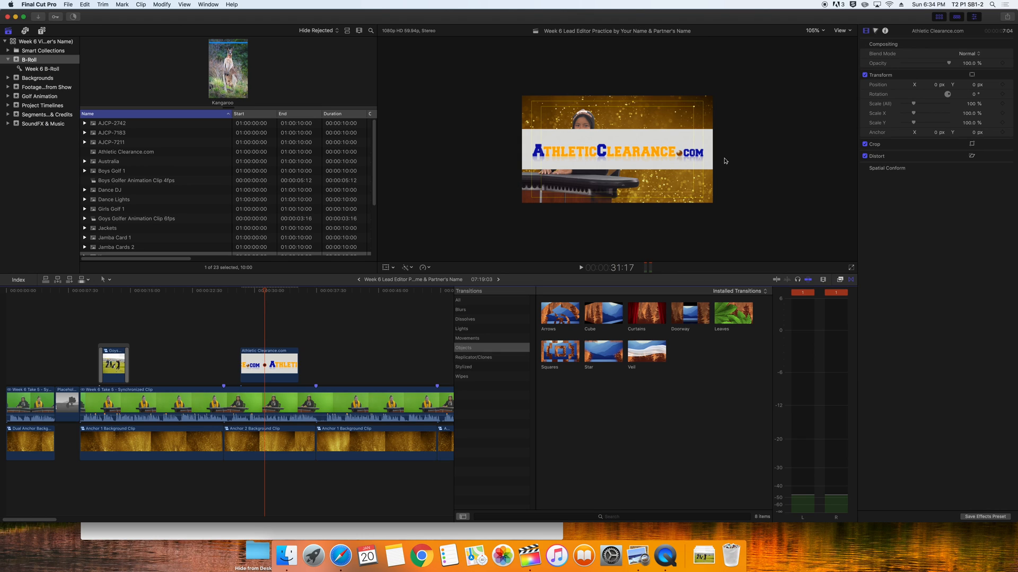
Scale the logo to 46.05% as an upper-right inset with the Transform tool
click(275, 365)
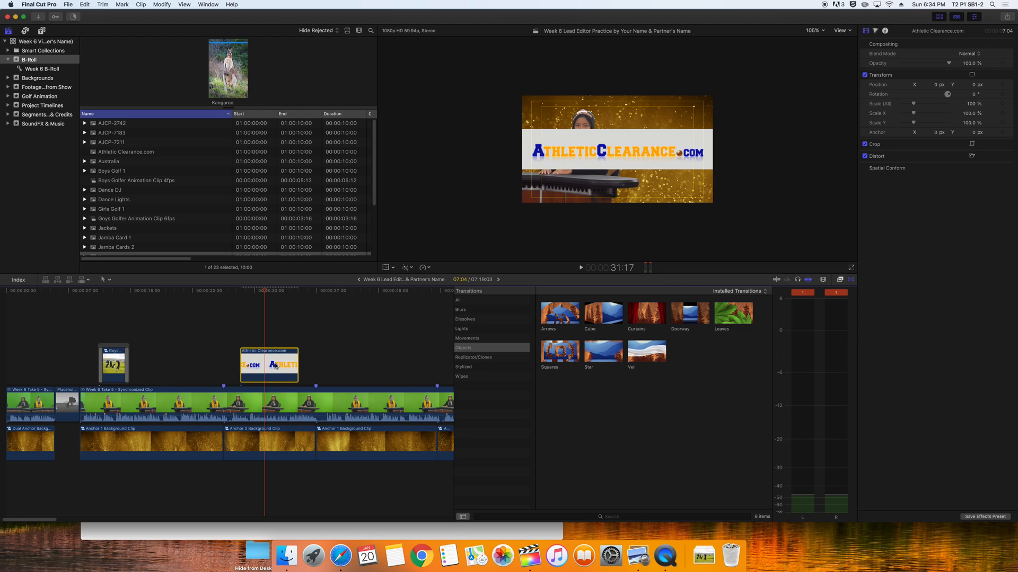
click(387, 268)
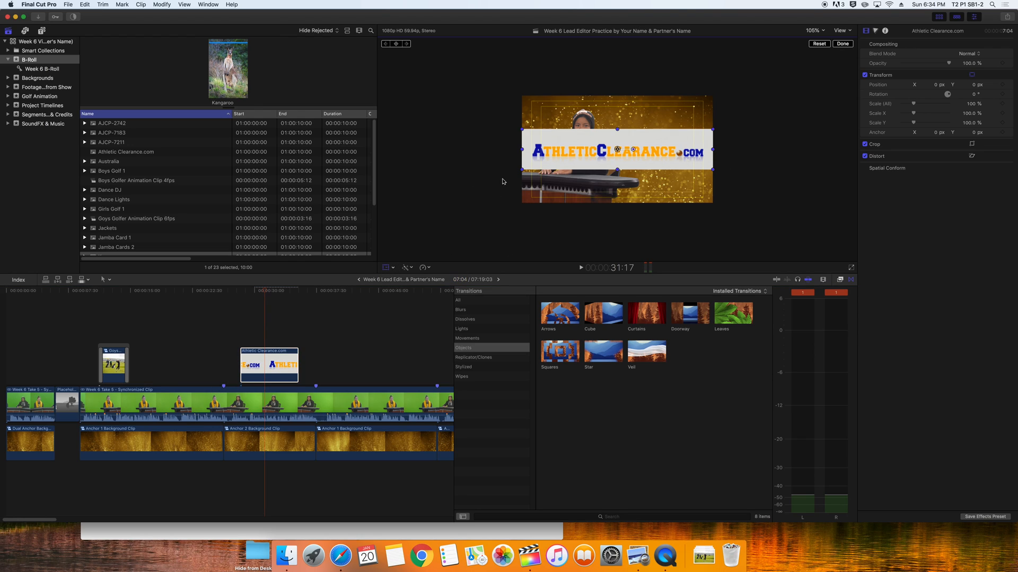
drag(521, 170, 658, 116)
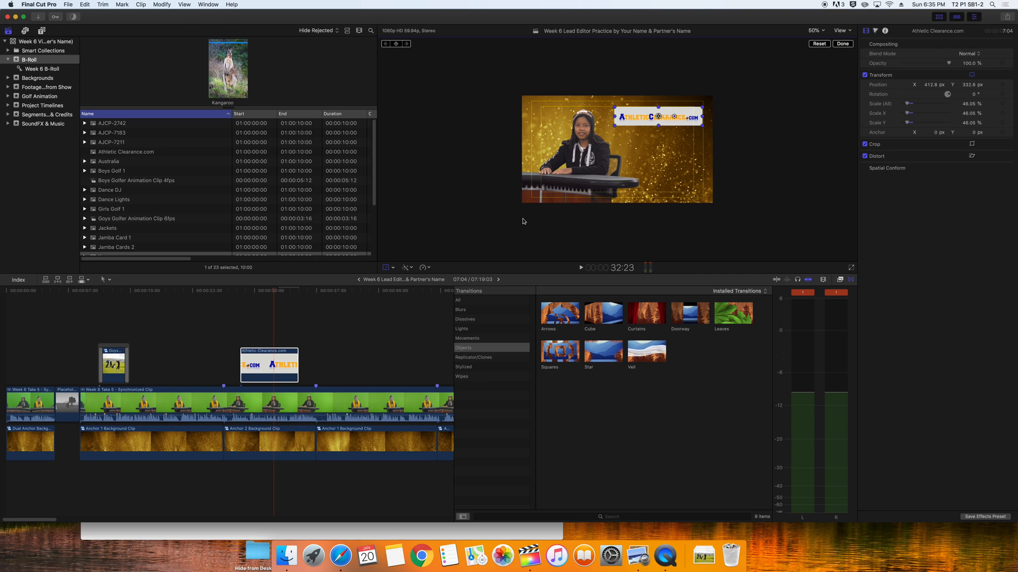
Add Cross Dissolve transitions to the logo clip
click(465, 319)
drag(559, 313, 247, 366)
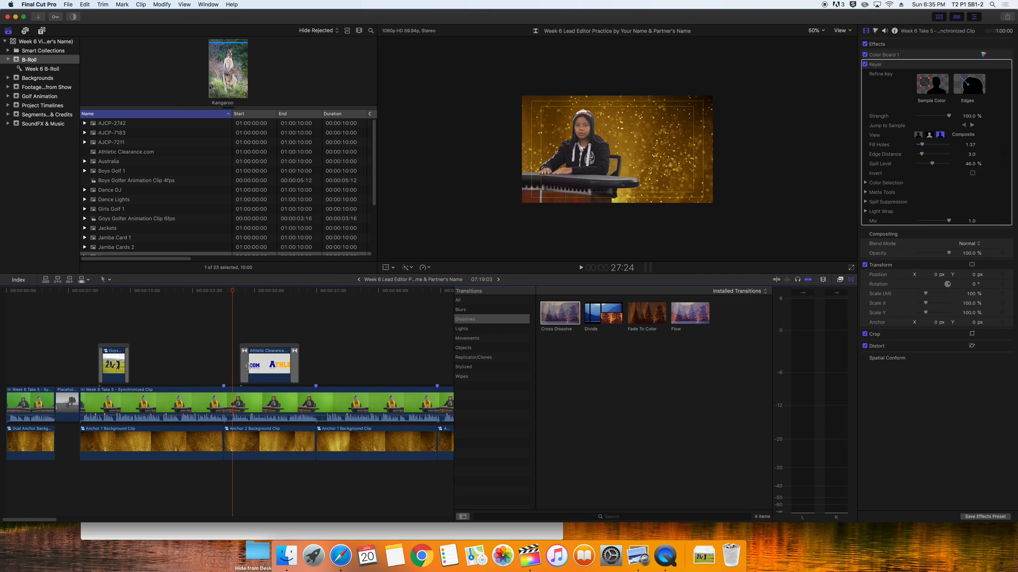
click(246, 366)
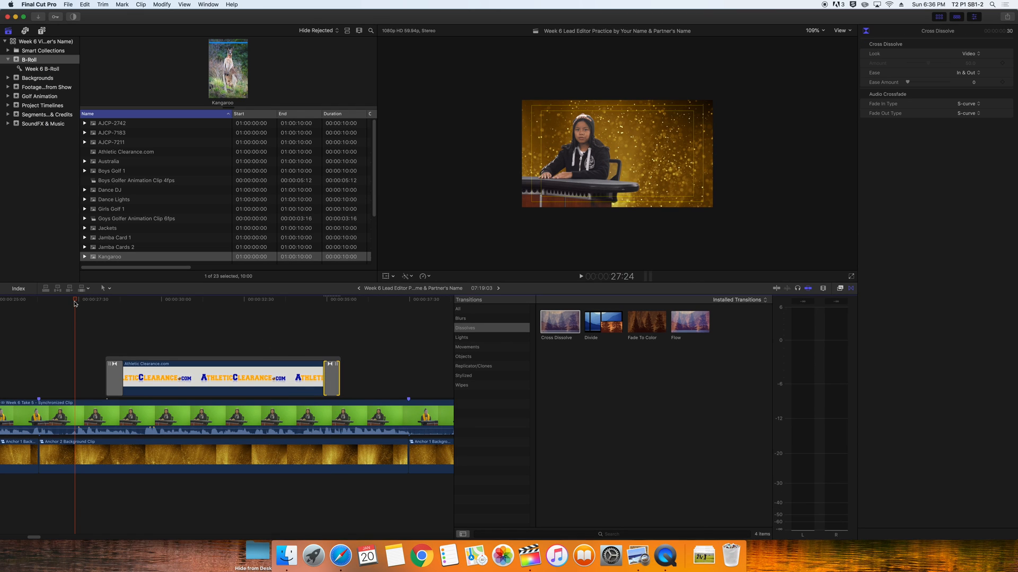
Play back the logo overlay section, then preview the LAM clip from B-Roll
drag(75, 301, 44, 301)
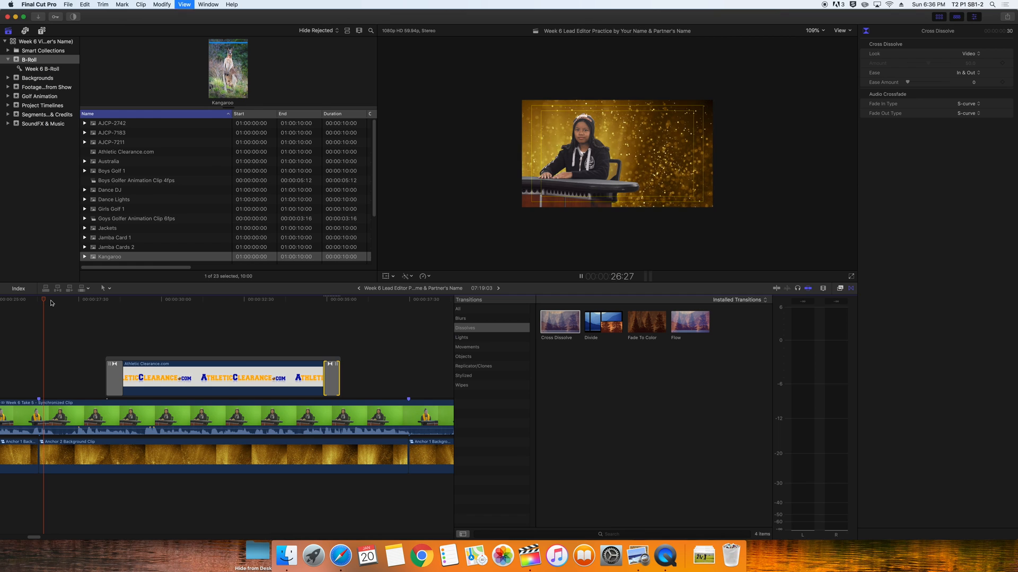
key(space)
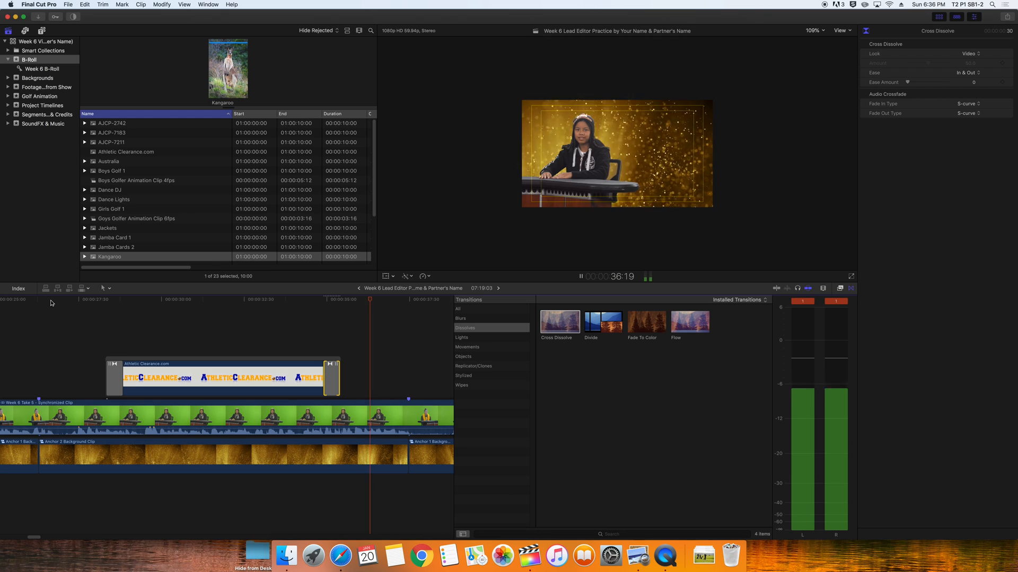
key(space)
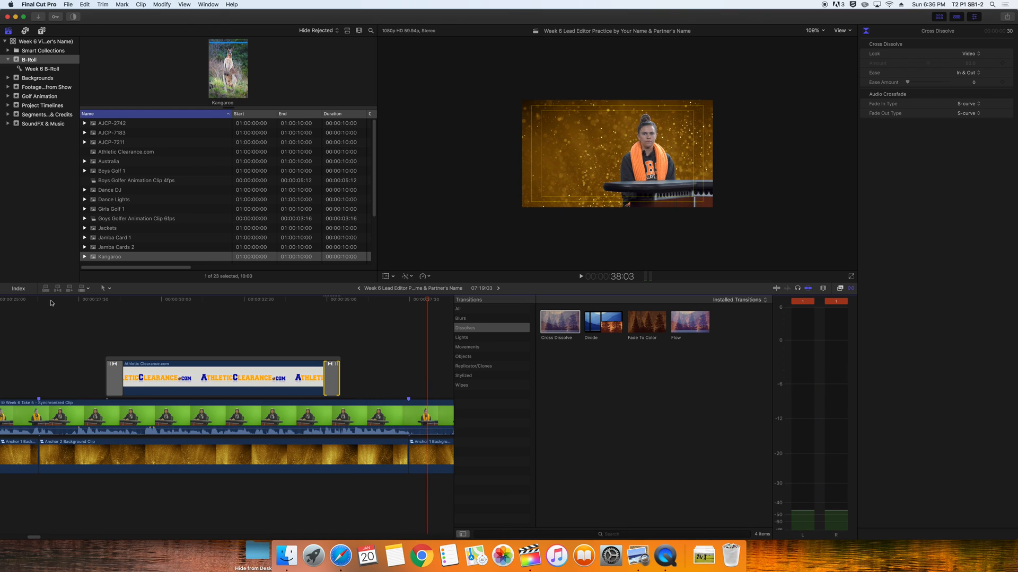
key(space)
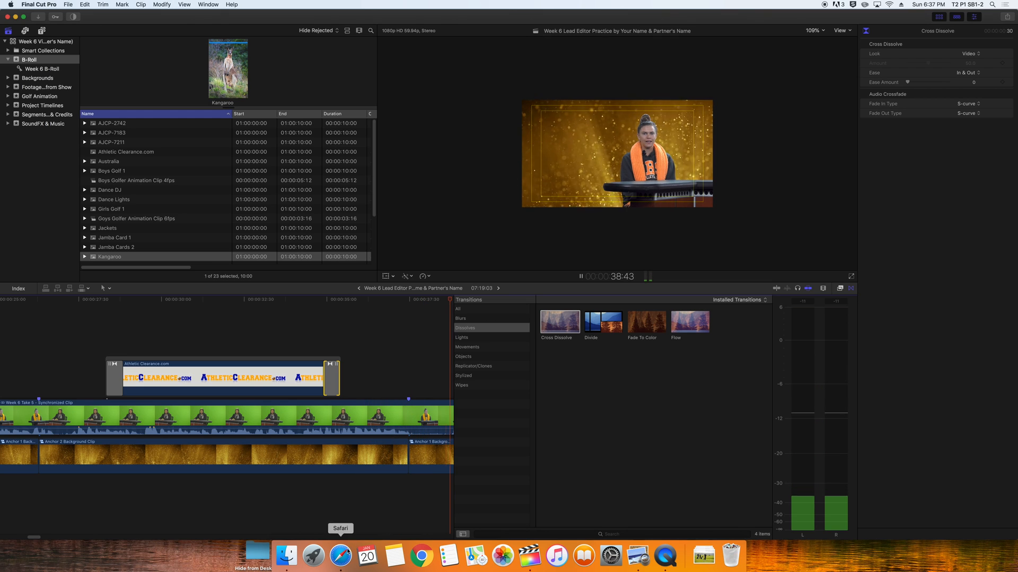
drag(36, 539, 50, 539)
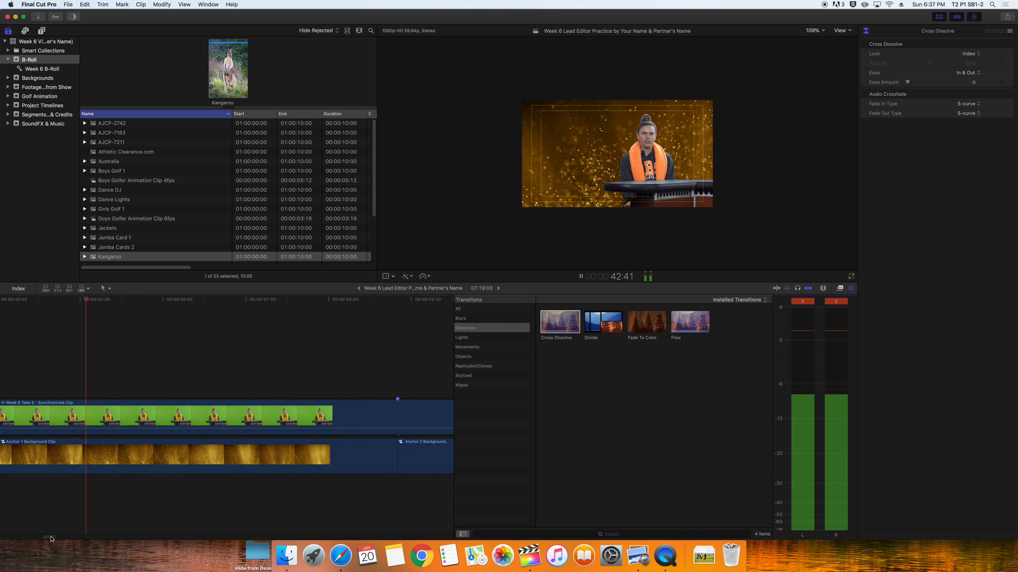
key(space)
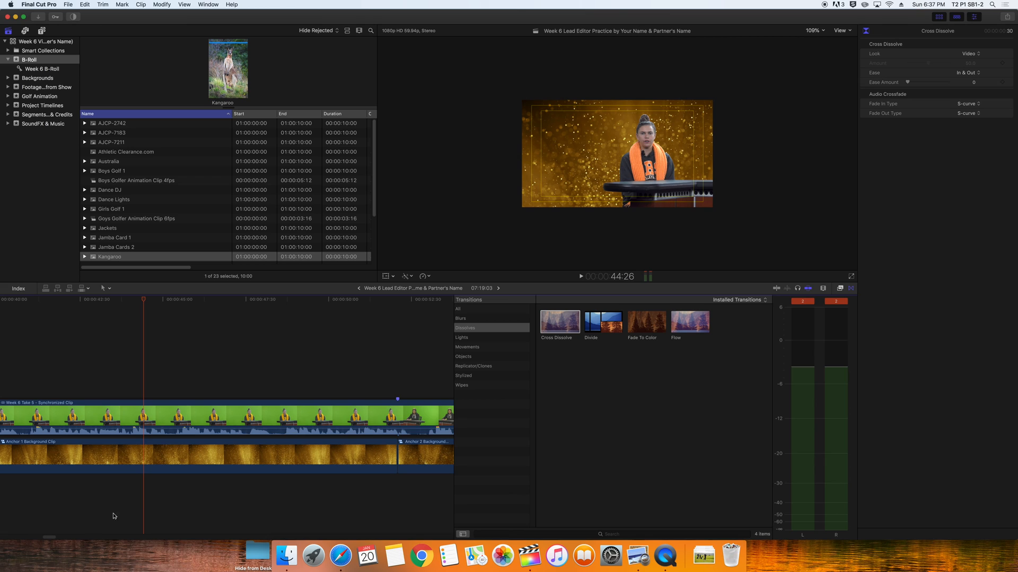
scroll(126, 222, down, 5)
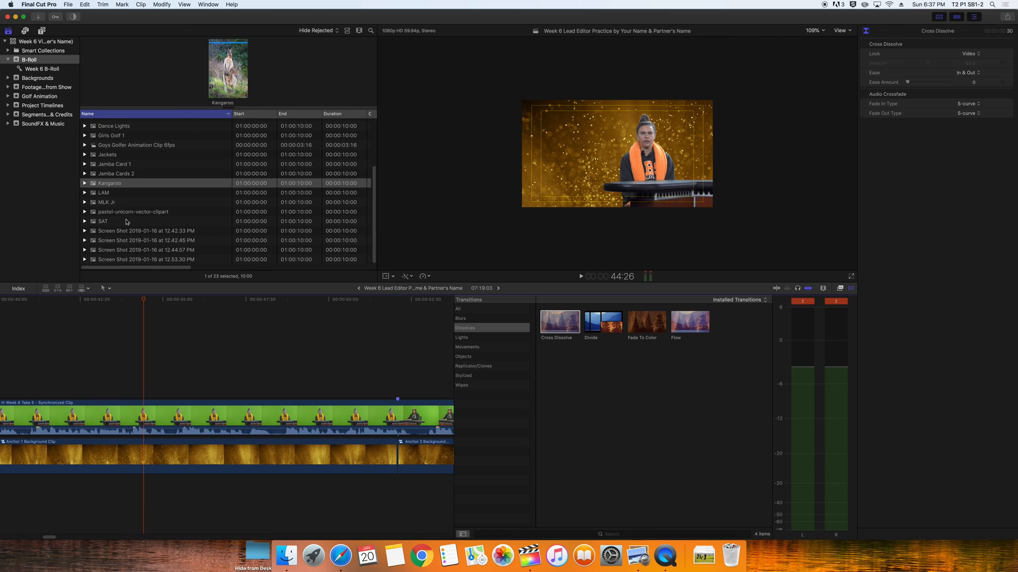
click(103, 195)
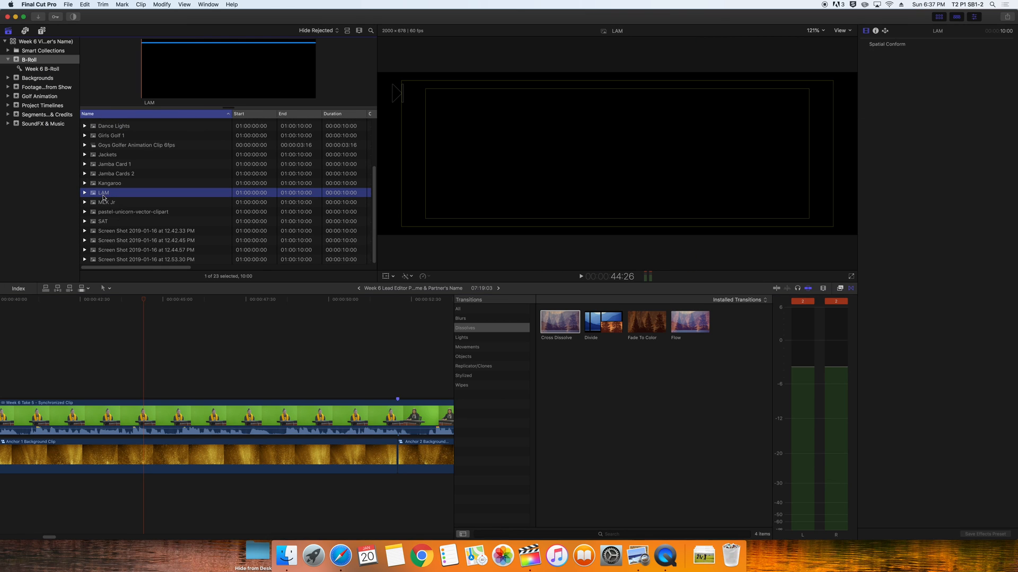
Connect the LAM logo above the anchor and trim it to end at the 42:59 playhead
drag(104, 196, 119, 361)
click(173, 300)
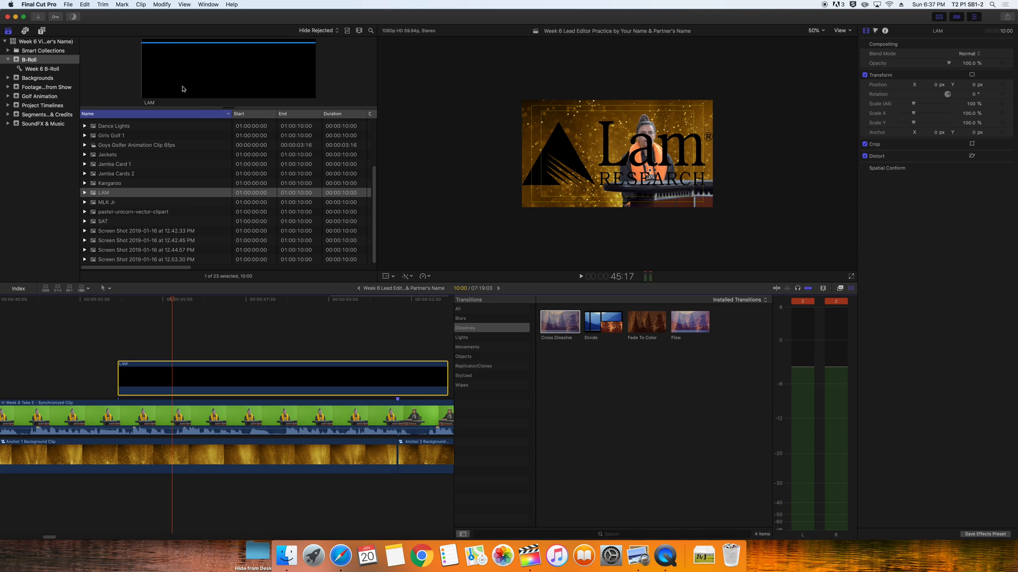
key(cmd+minus)
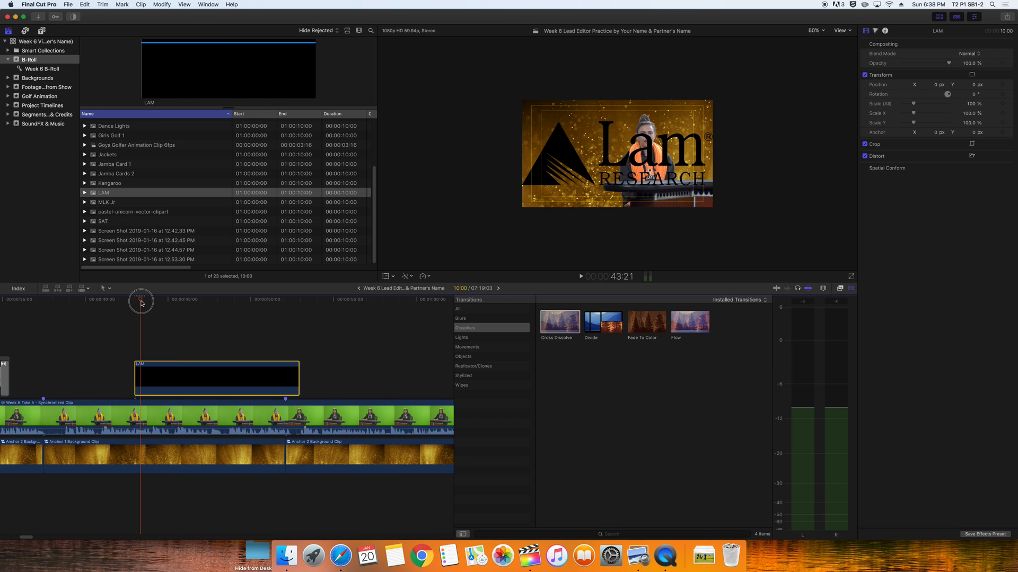
click(135, 302)
key(space)
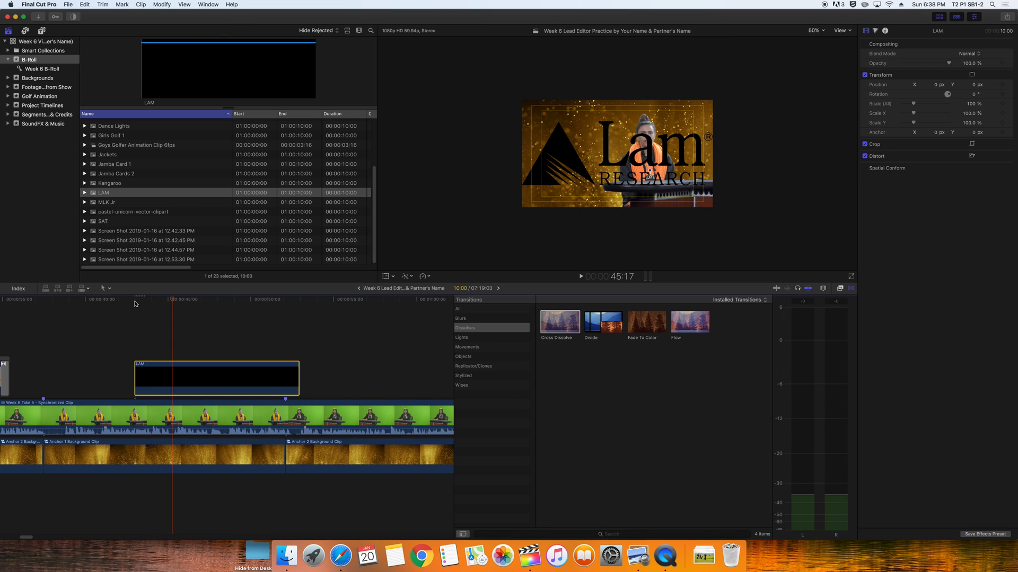
drag(297, 381, 171, 381)
Rename the last Screen Shot clip to CalRTA and connect it above the anchor footage
double_click(116, 259)
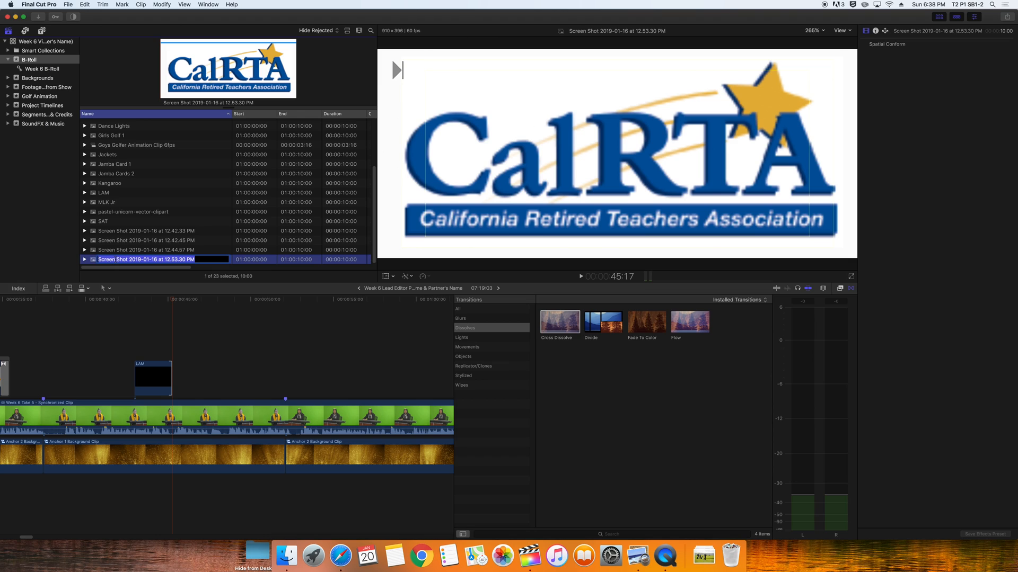
text(CalRTA)
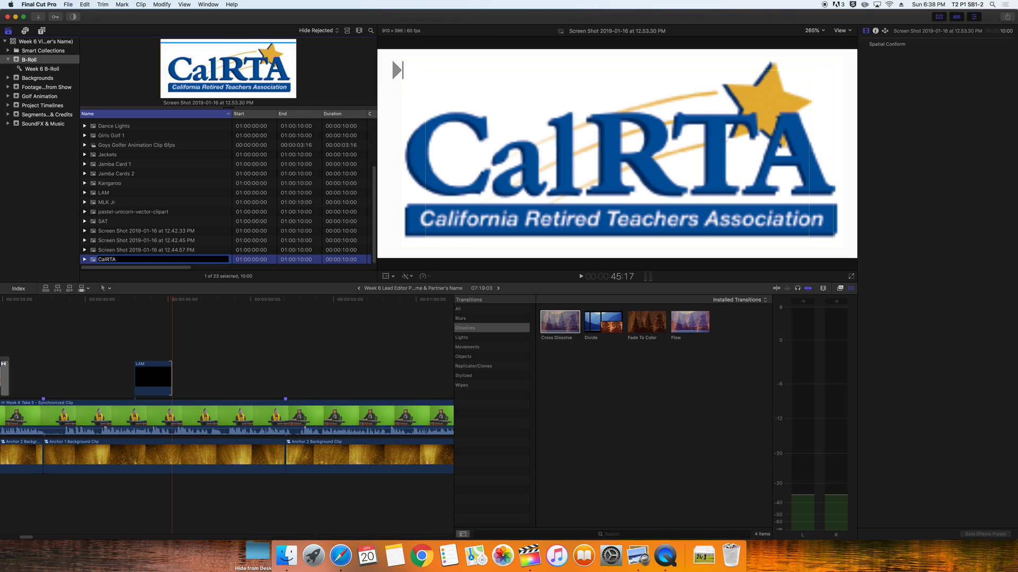
key(Return)
drag(100, 259, 229, 375)
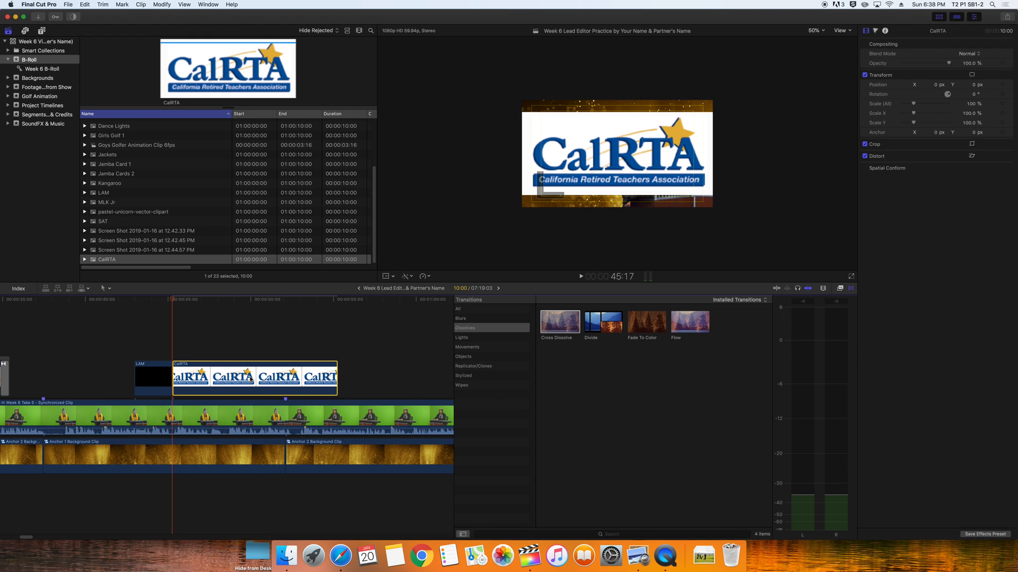
Reposition the CalRTA clip after the LAM clip, shorten its end, and play back the logos
drag(251, 380, 213, 340)
drag(300, 336, 197, 345)
click(137, 300)
key(space)
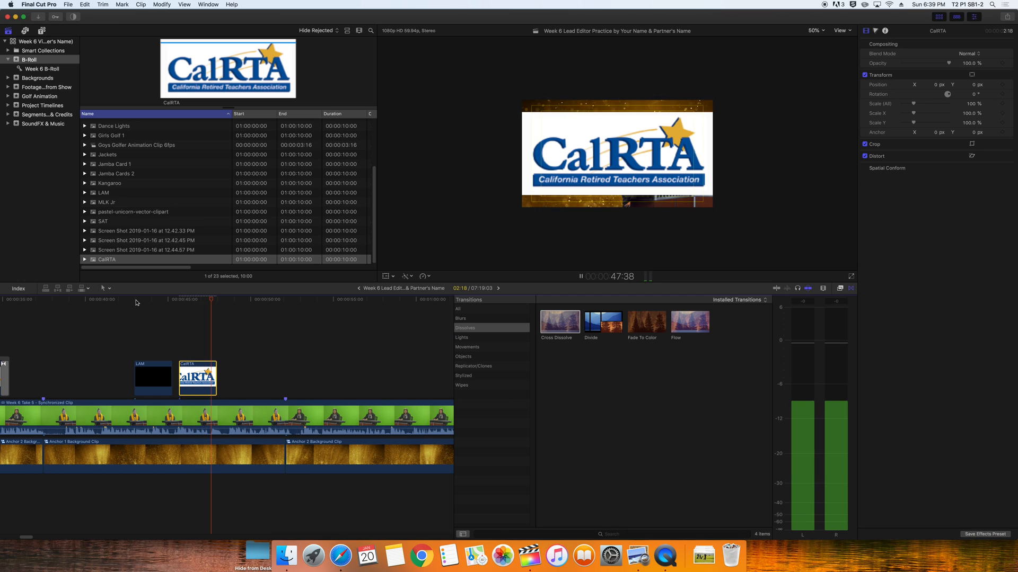
key(space)
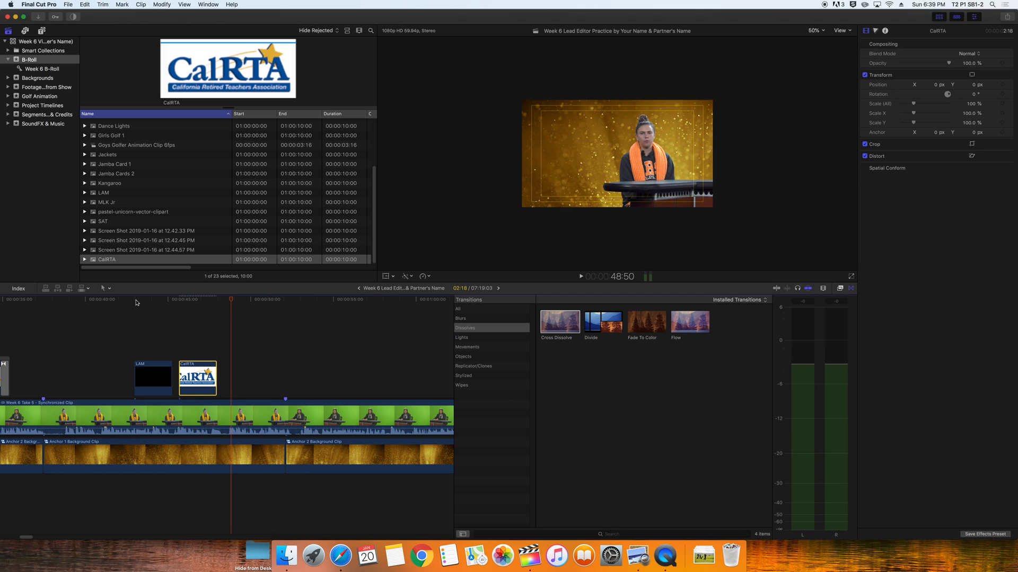
Scale the LAM logo to 50% and move it to the frame's top-left corner
click(151, 376)
click(153, 302)
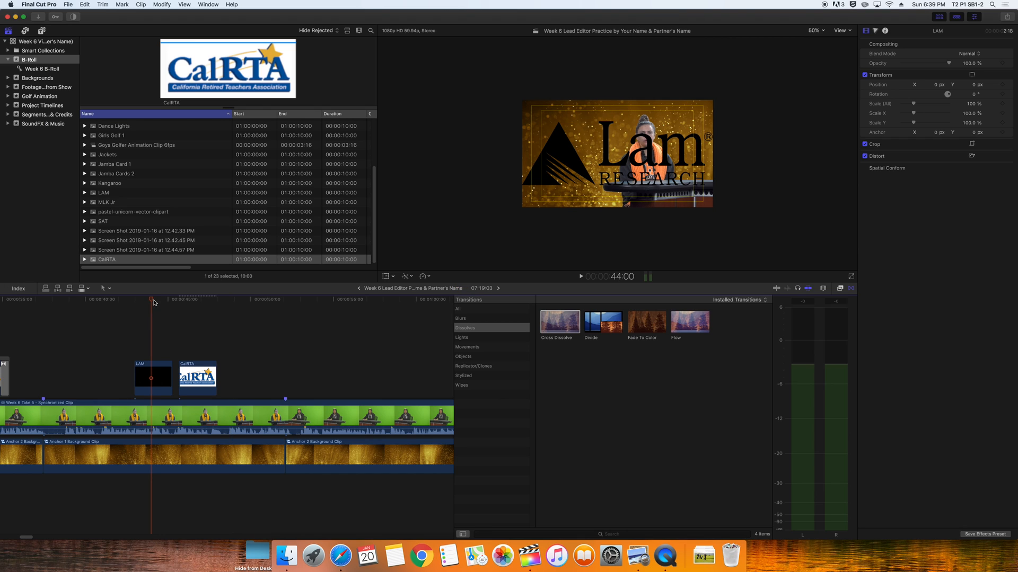
click(156, 377)
click(972, 104)
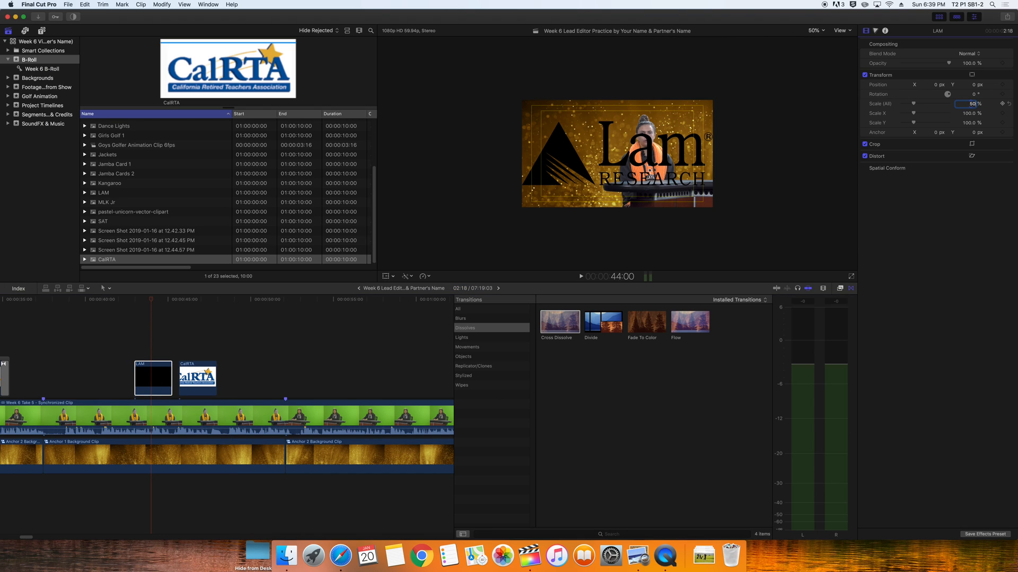
text(50)
key(Return)
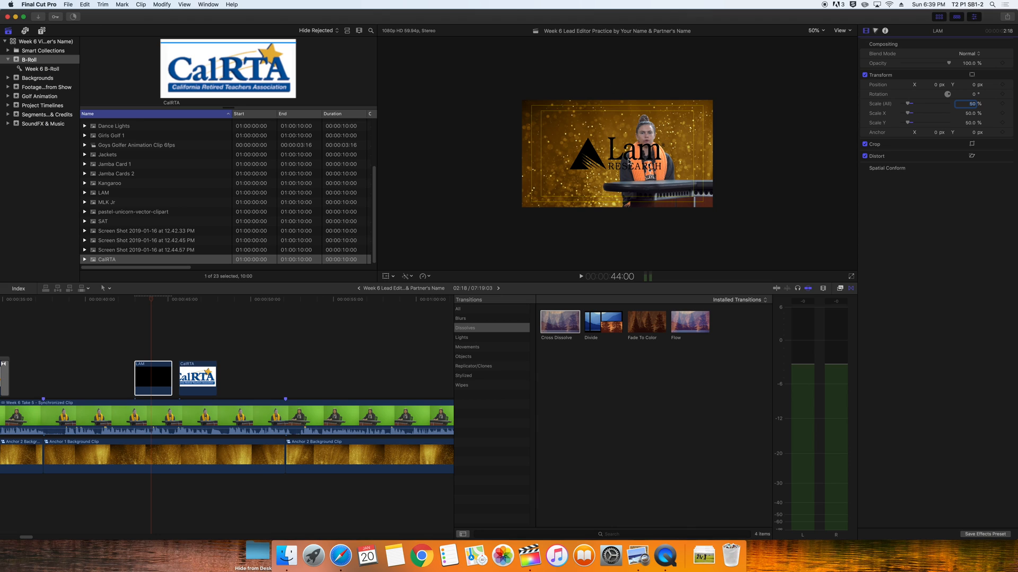
click(386, 276)
drag(626, 156, 589, 126)
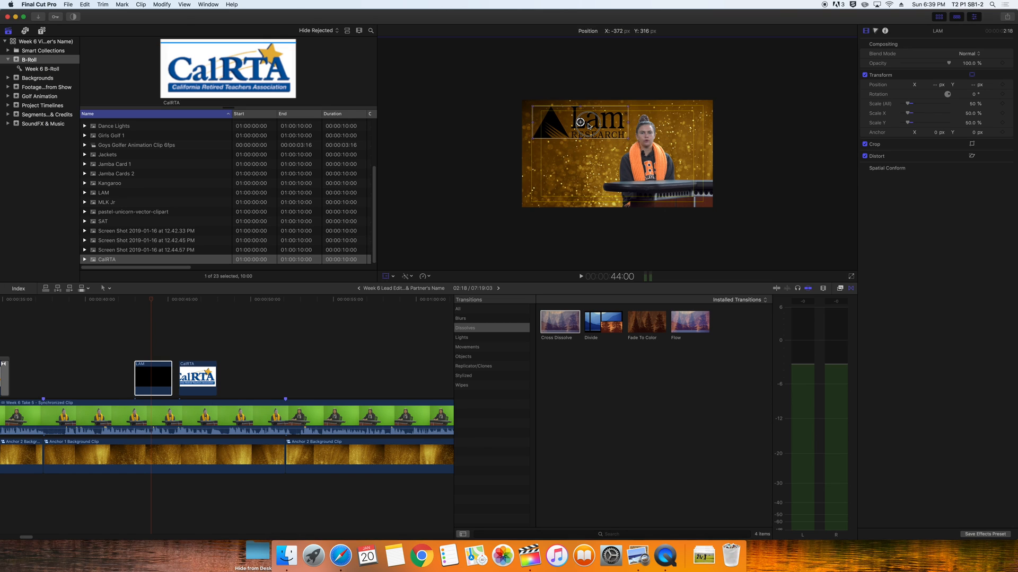
Scale the CalRTA logo to 50%, move it top-left, and shrink it further to about 41%
click(196, 377)
click(973, 103)
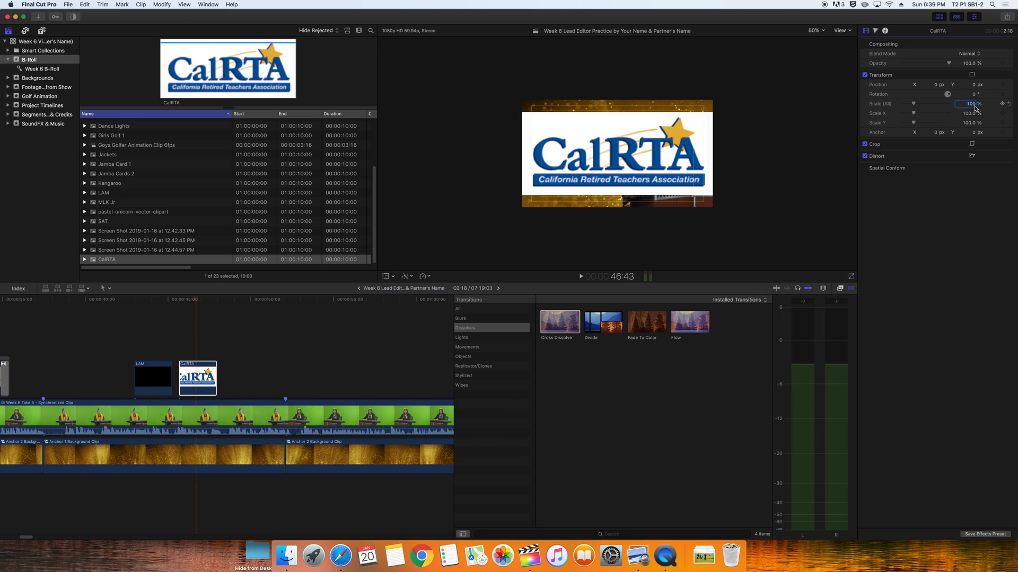
text(50)
key(Return)
key(shift+t)
drag(617, 157, 579, 125)
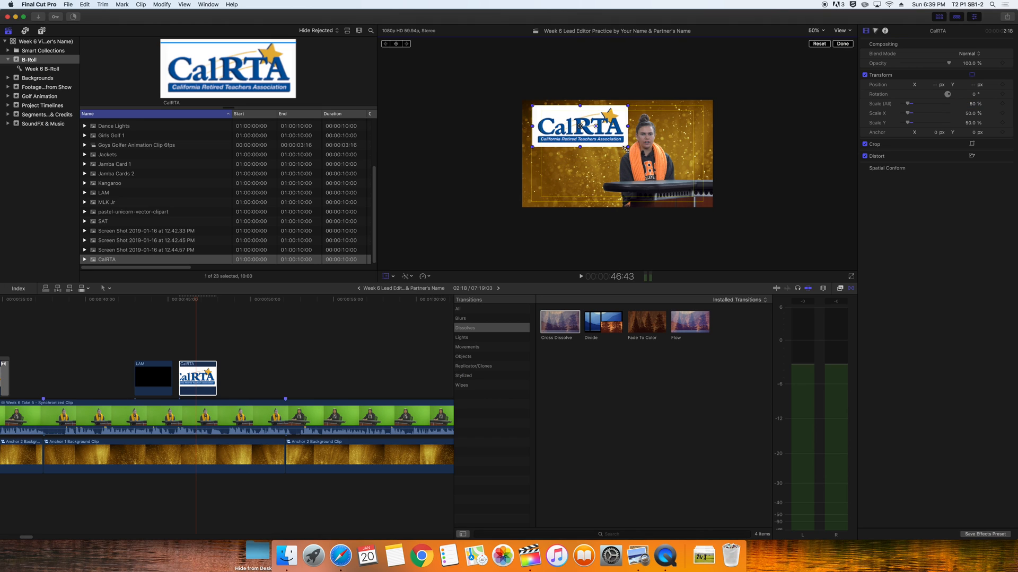
drag(629, 149, 592, 135)
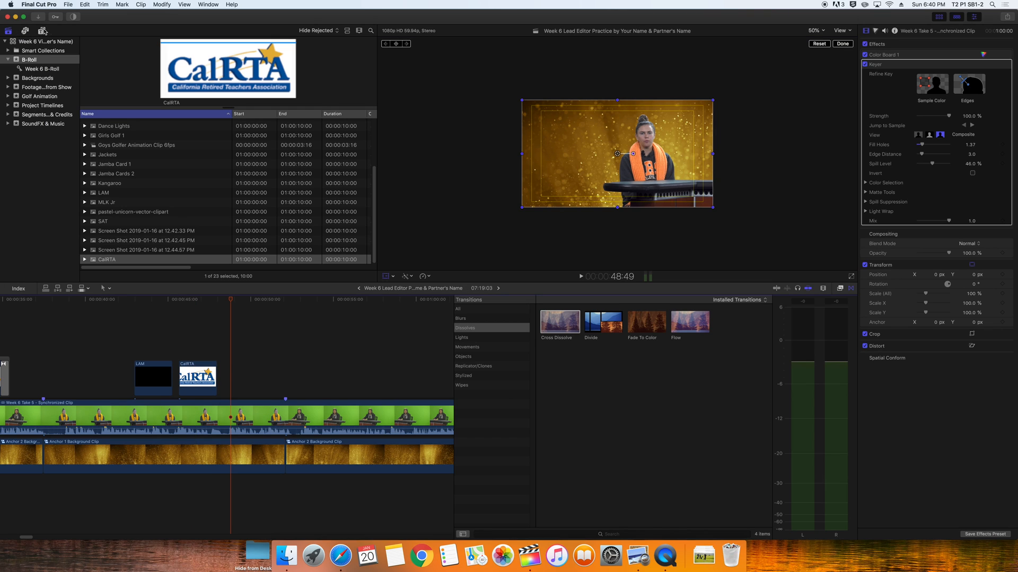
click(43, 31)
Place the Paper generator under the LAM clip, trimmed to the LAM clip's length, and select it
click(45, 31)
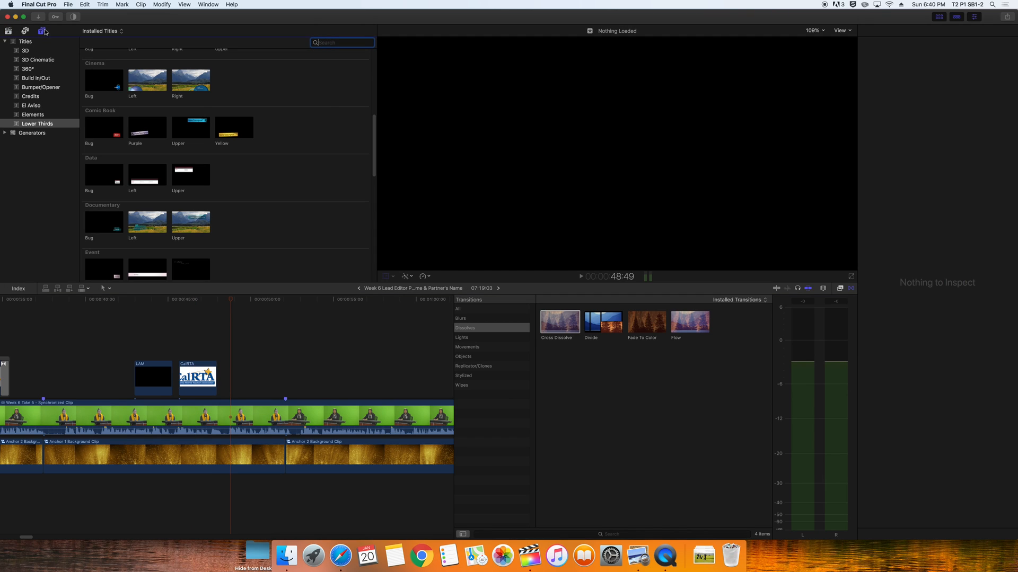
click(31, 133)
click(147, 143)
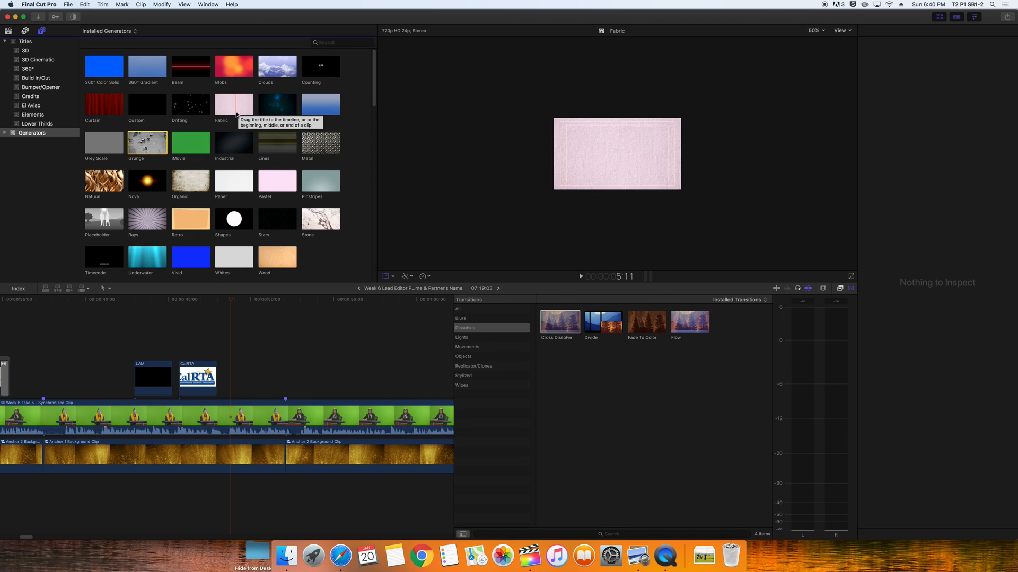
drag(237, 184, 138, 379)
drag(295, 383, 170, 378)
mouse_move(149, 300)
mouse_down()
mouse_move(141, 303)
mouse_move(166, 303)
mouse_move(137, 308)
mouse_move(154, 305)
mouse_move(146, 309)
mouse_up()
click(155, 375)
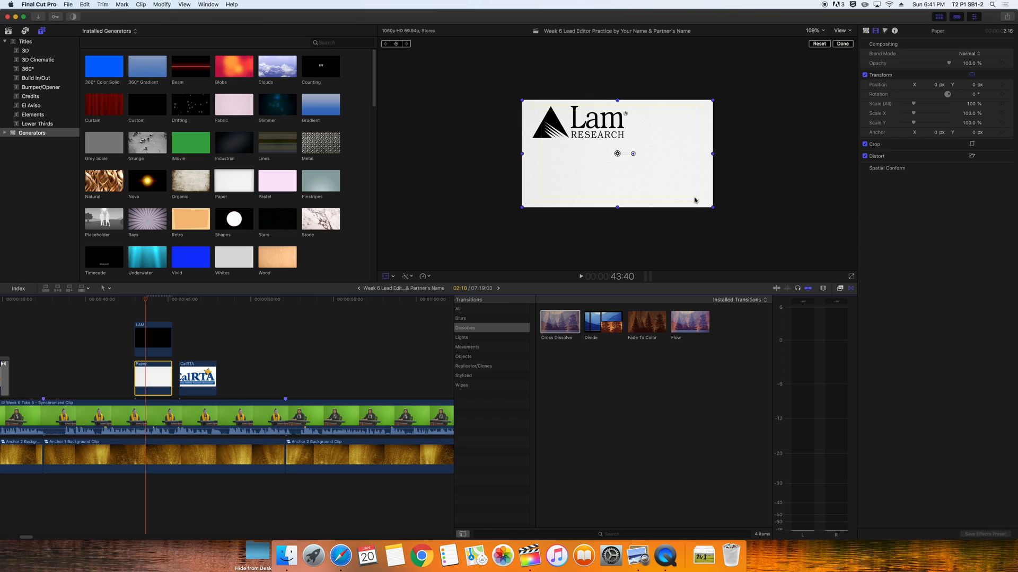
Scale the Paper backing to 44.16% × 31.46% and the Lam logo to 43.26% top-left, then play back
drag(713, 207, 591, 146)
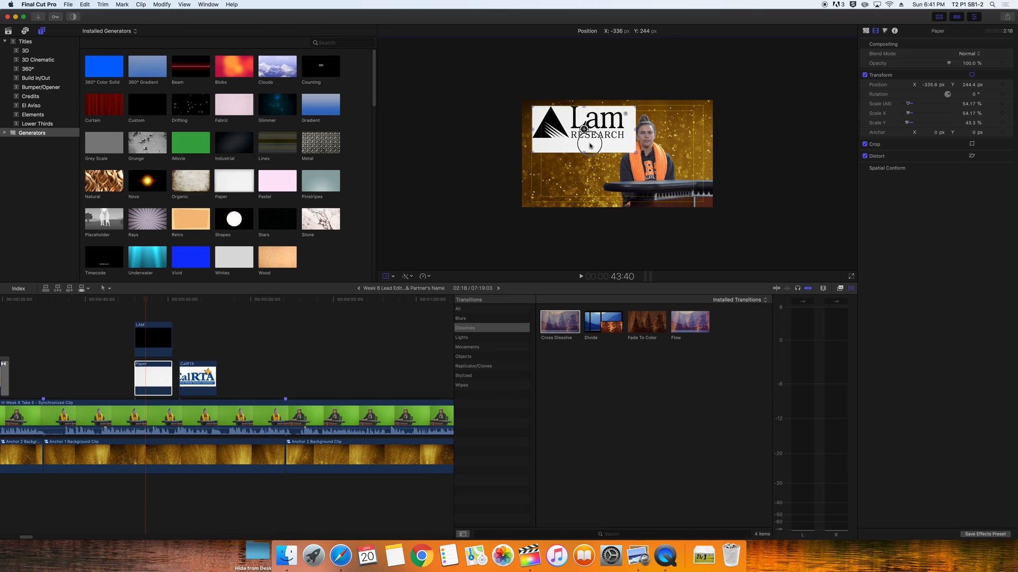
drag(589, 143, 576, 125)
click(151, 339)
click(150, 378)
click(150, 353)
click(150, 378)
click(151, 344)
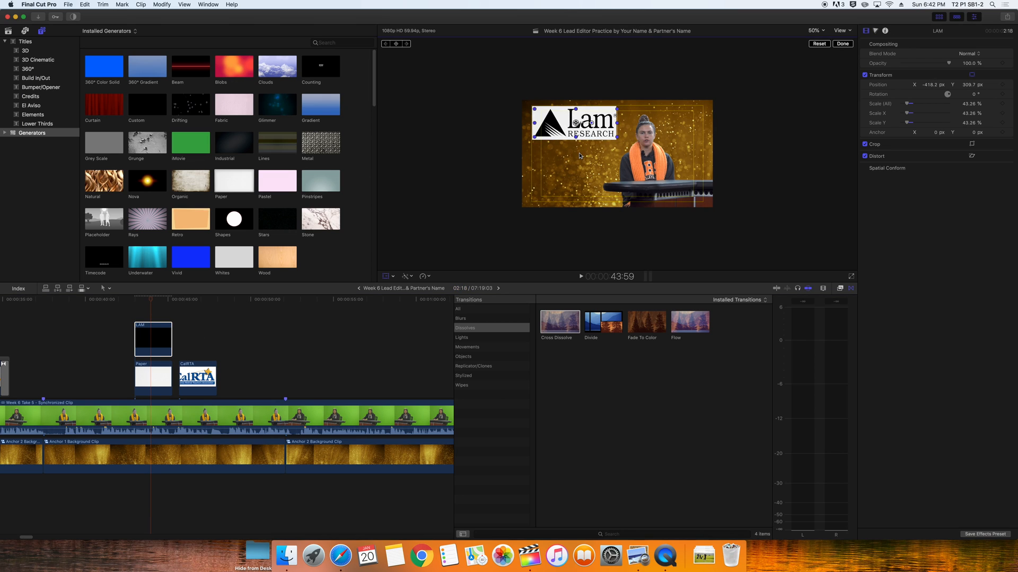
click(123, 304)
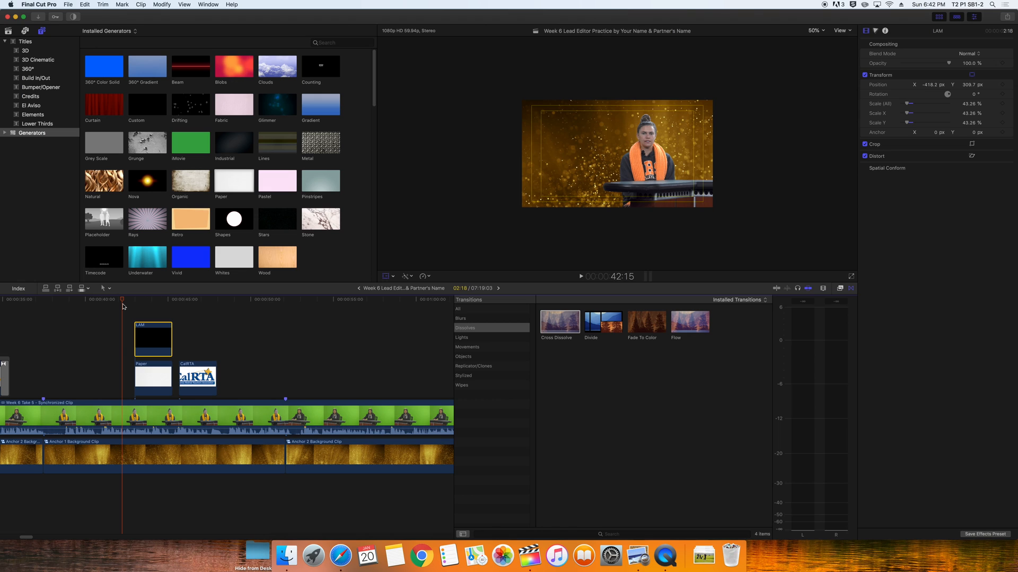
key(space)
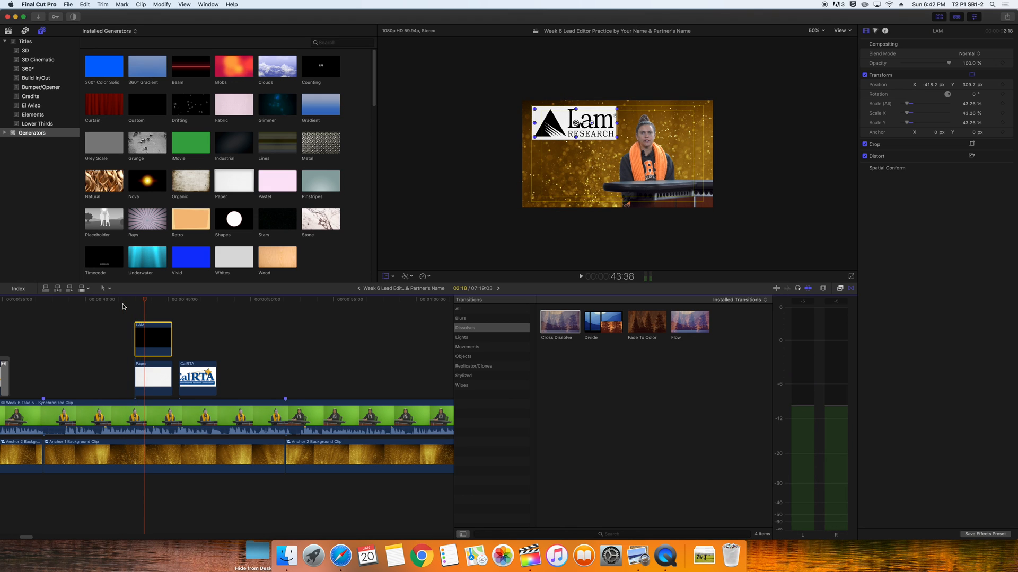
Add short Cross Dissolves to both ends of the LAM and CalRTA logo clips
drag(557, 322, 149, 339)
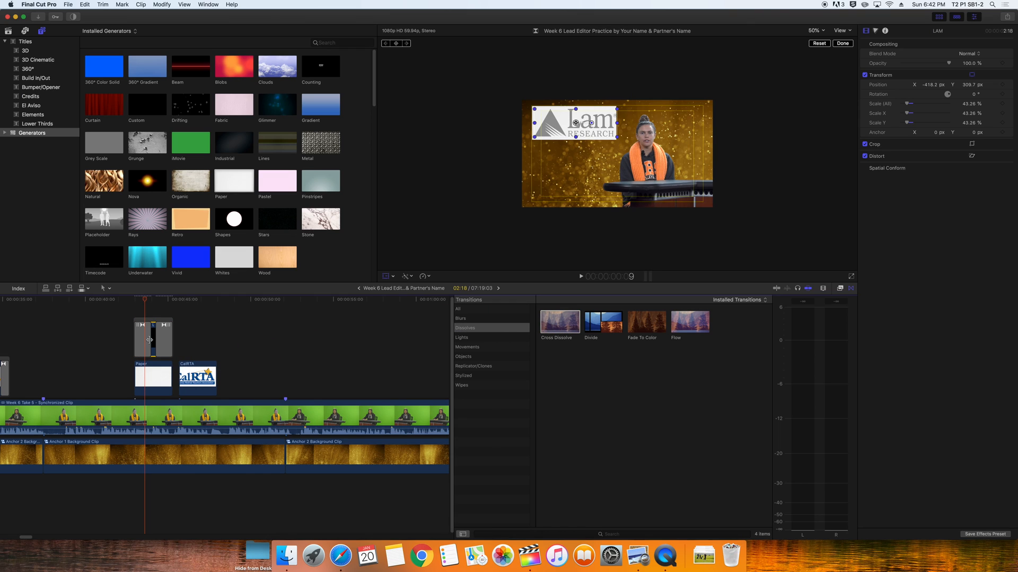
drag(558, 322, 197, 377)
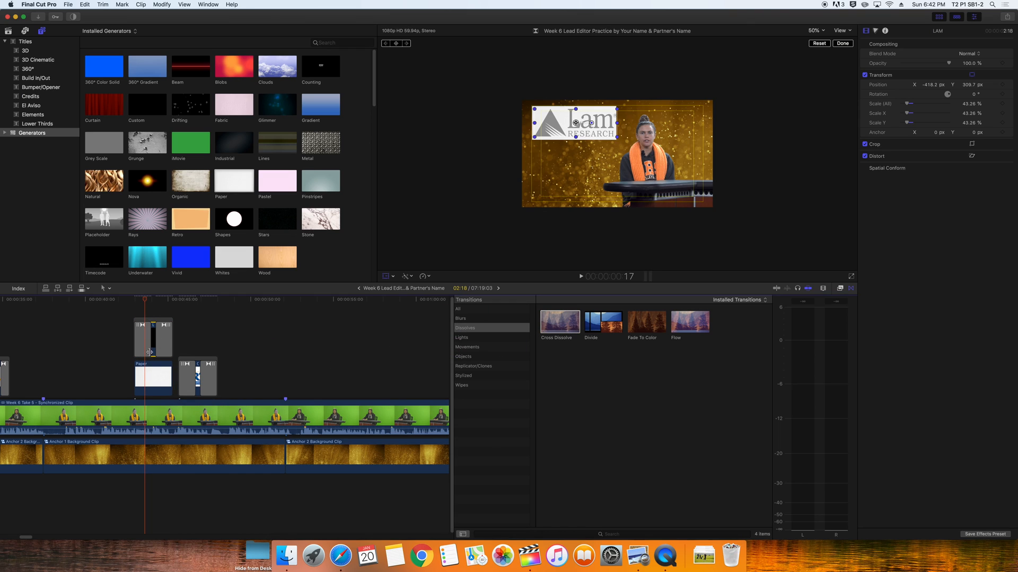
drag(150, 352, 142, 352)
drag(158, 342, 222, 345)
key(super+equal)
key(super+equal)
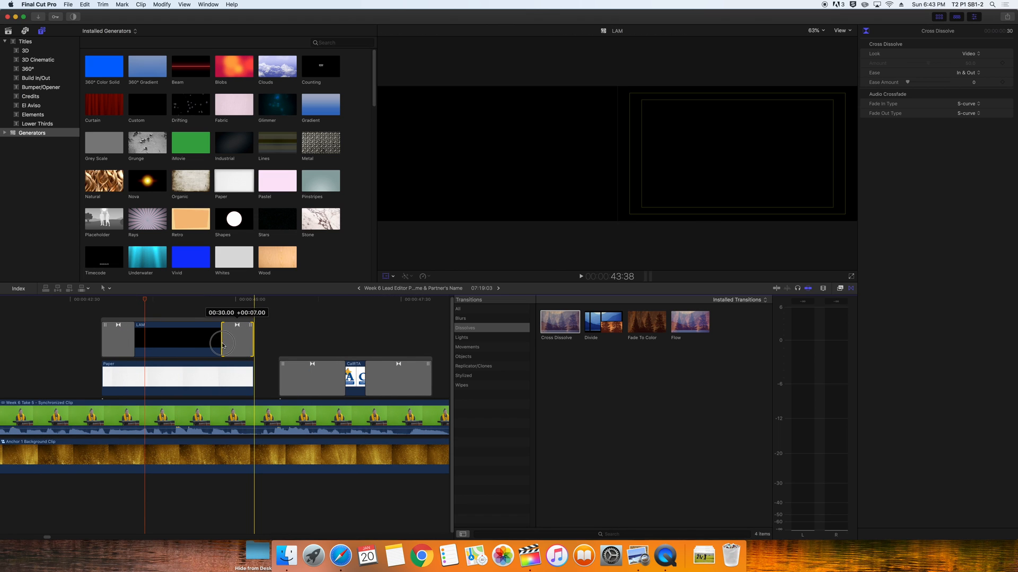
drag(345, 379, 399, 380)
Play back the logo dissolves with the viewer zoom set to Fit
click(22, 300)
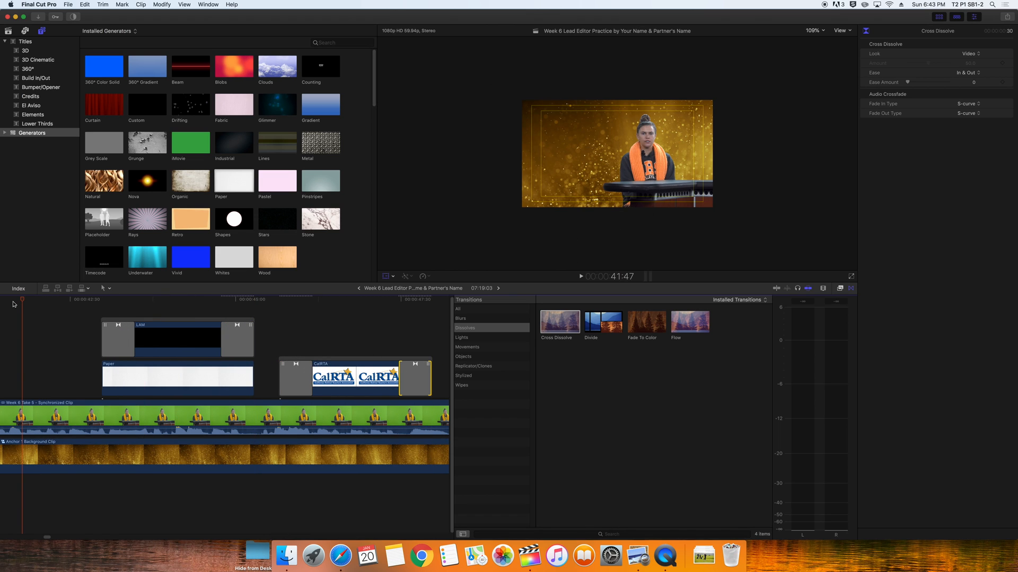
key(space)
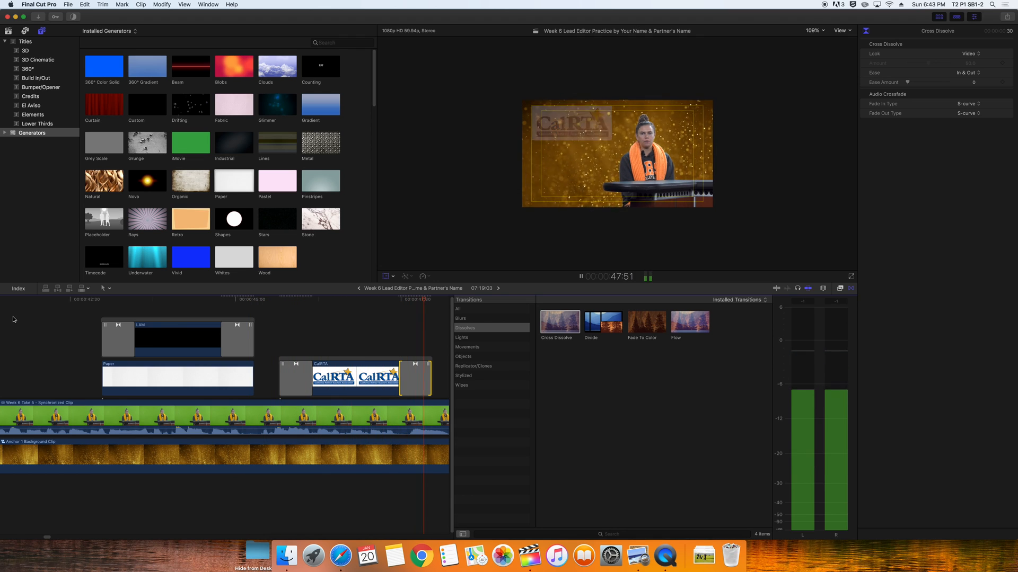
key(space)
click(811, 30)
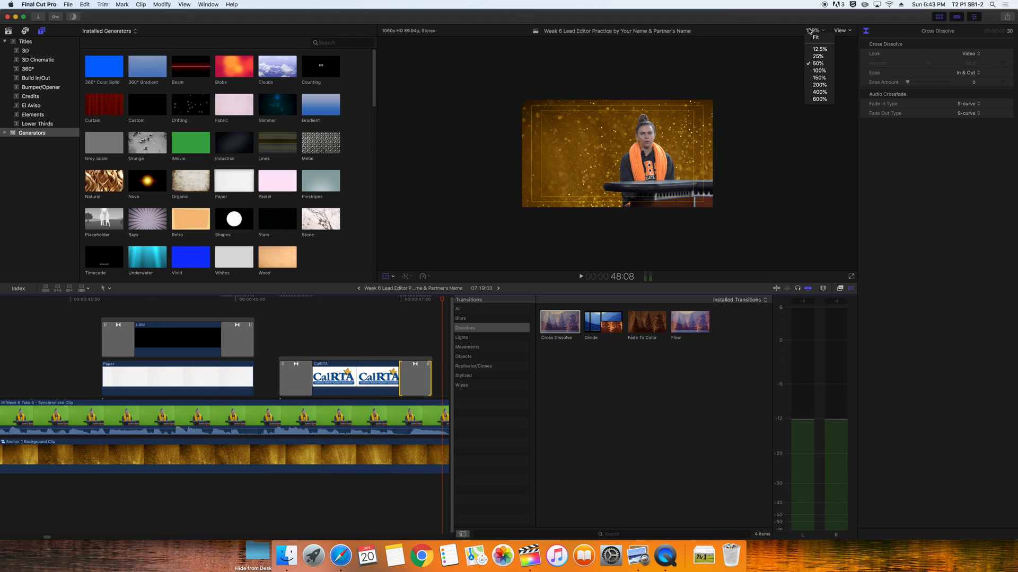
click(817, 38)
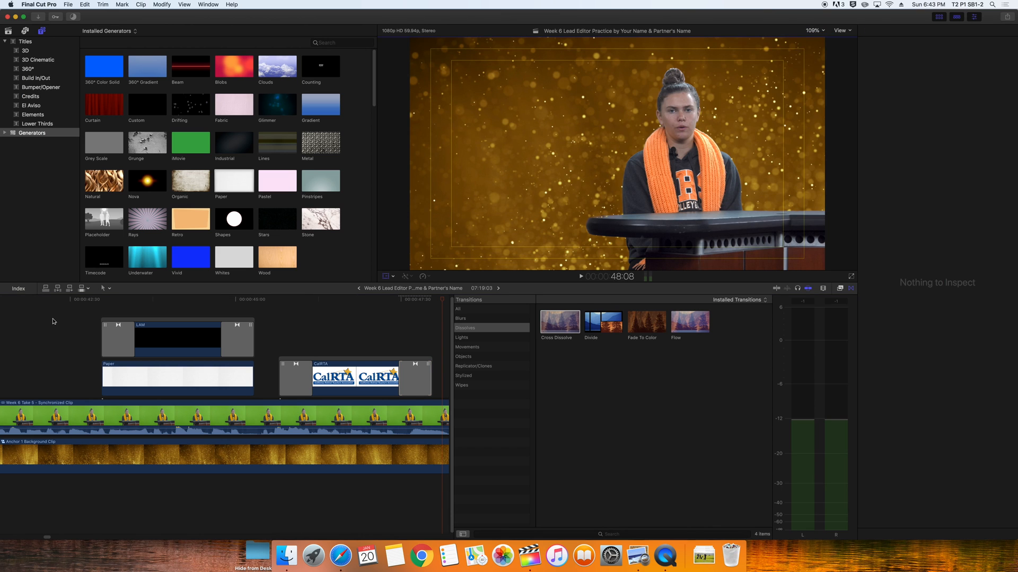
click(50, 300)
key(space)
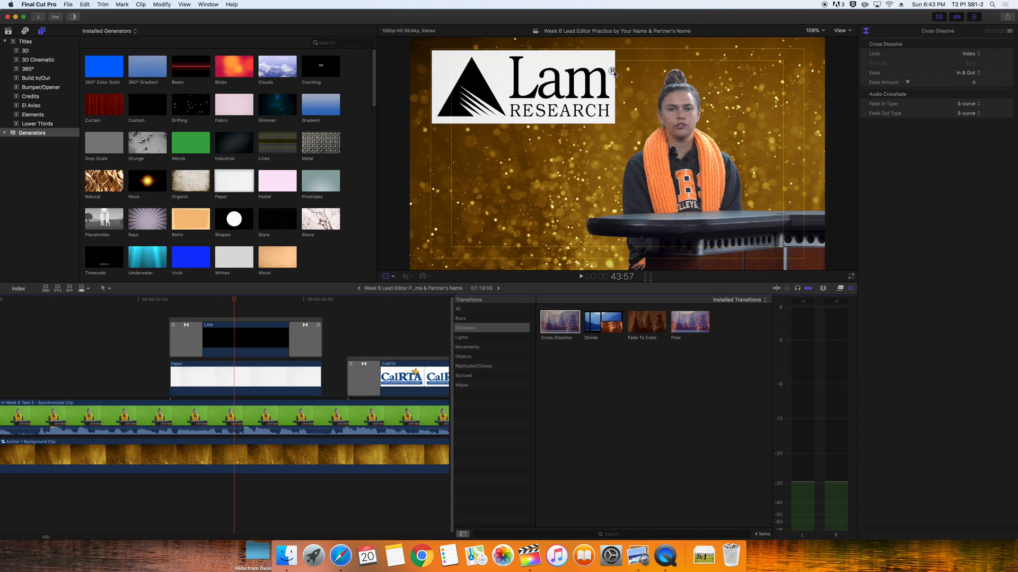
Nudge the Lam logo slightly left, check its fades, and add a Cross Dissolve to the Paper clip
click(255, 336)
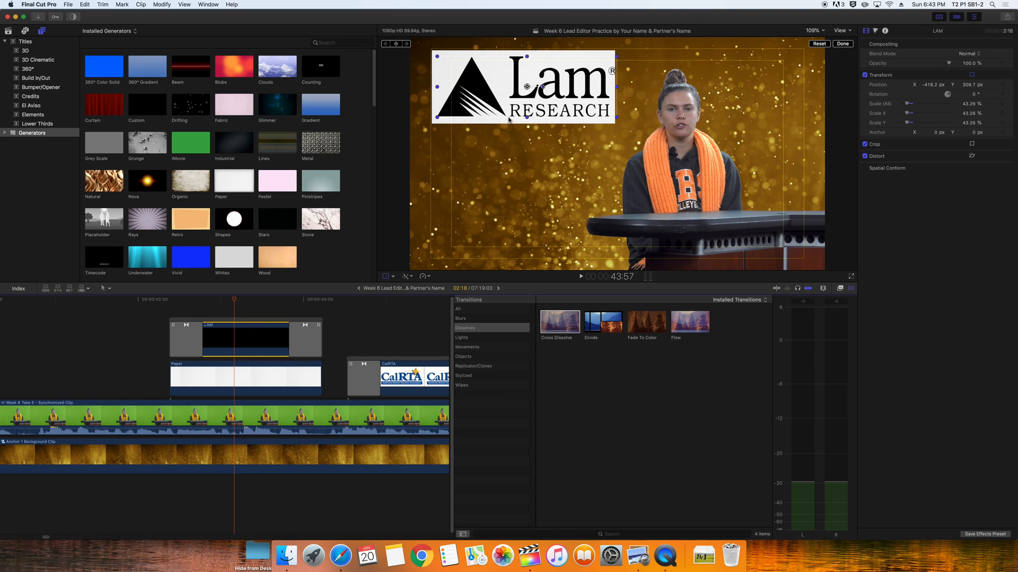
drag(526, 87, 523, 86)
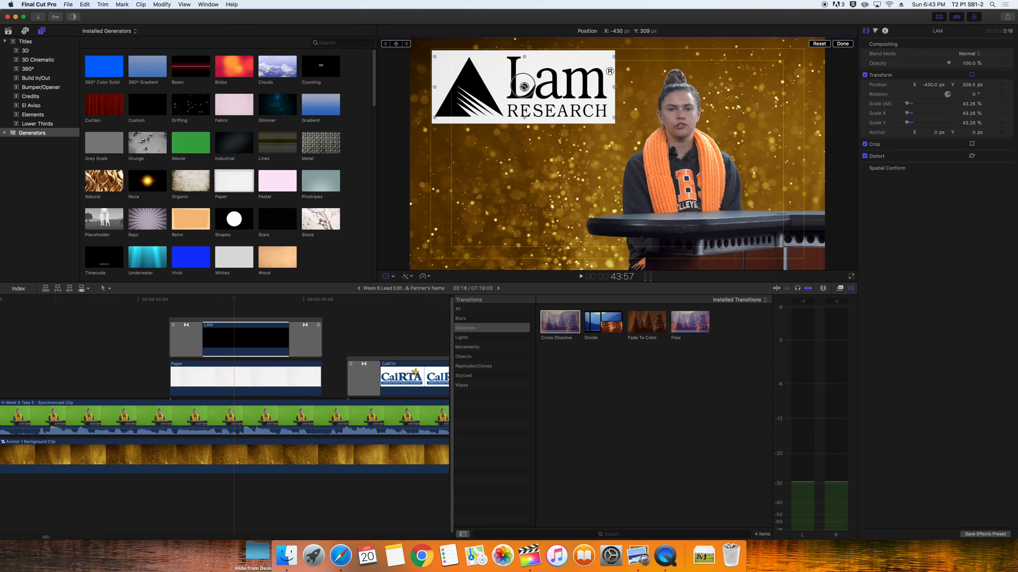
click(168, 302)
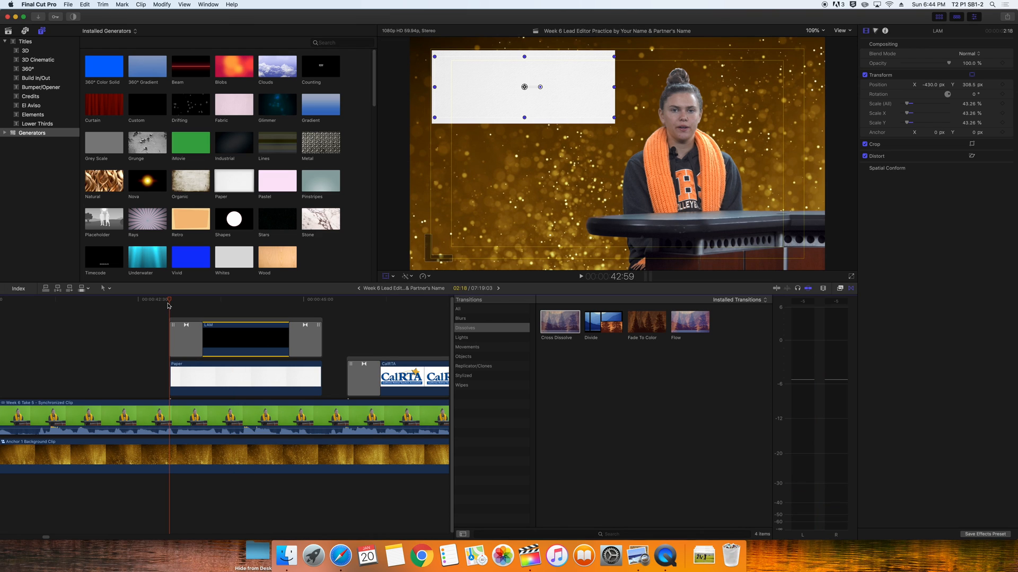
key(Right)
key(Right)
key(Right)
key(Right)
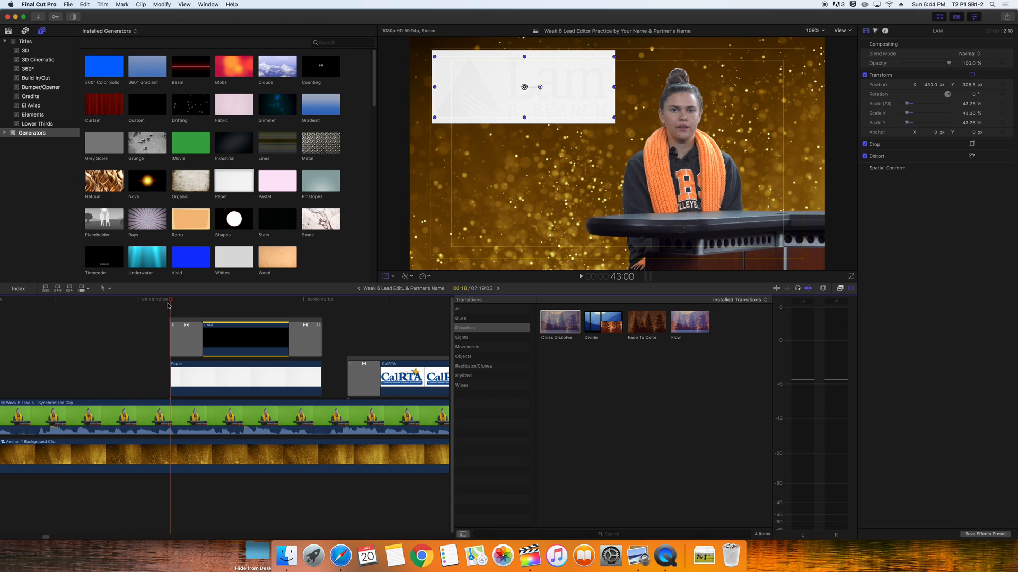
key(Right)
key(Right)
key(Right)
key(Right)
key(Right)
key(Right)
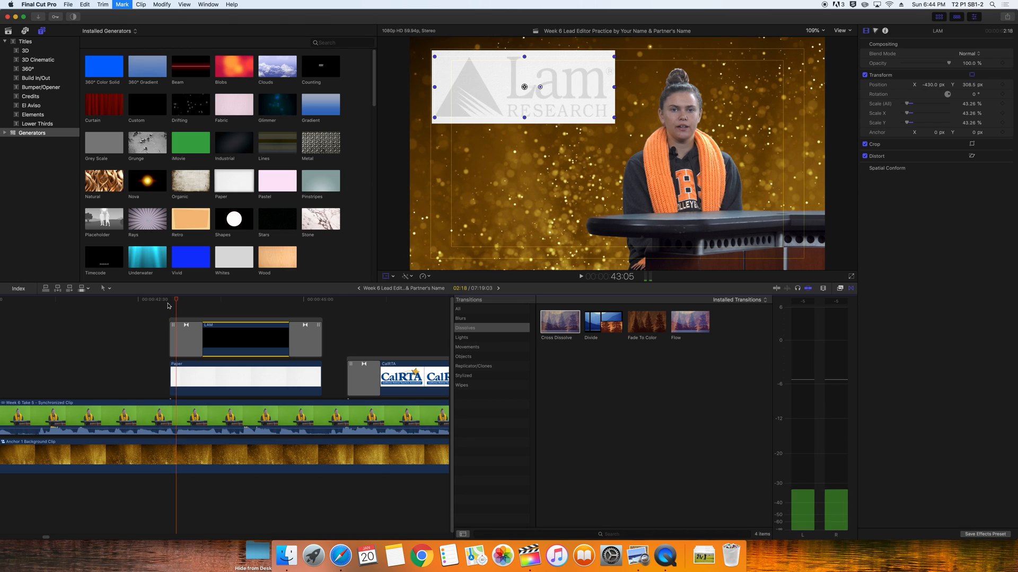
key(Right)
key(Right)
key(Right)
key(Right)
key(Right)
key(Right)
key(Right)
key(Right)
key(Right)
key(Right)
key(Right)
key(Right)
key(Right)
key(Right)
key(Right)
key(Right)
key(Right)
key(Right)
key(Right)
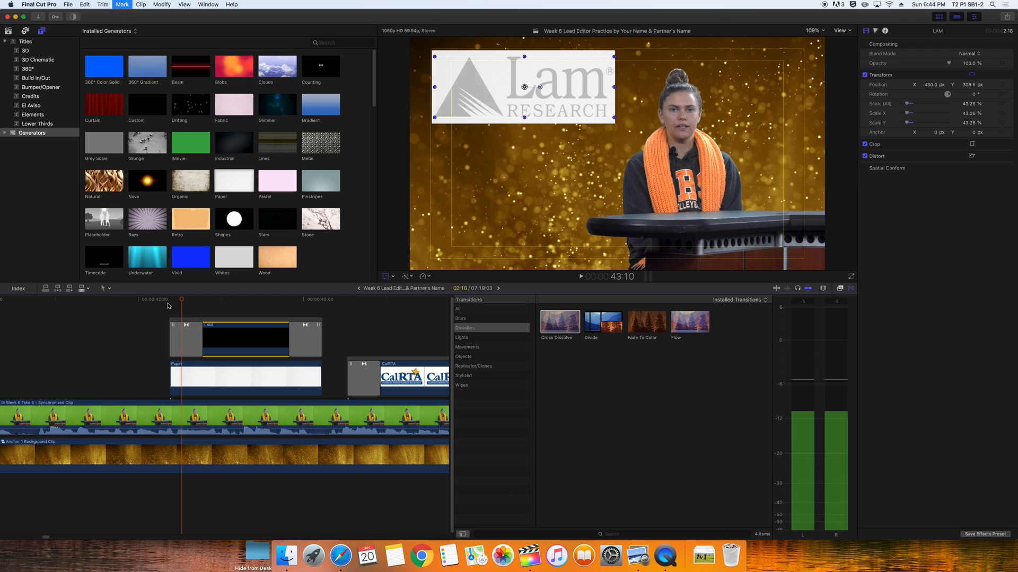
key(space)
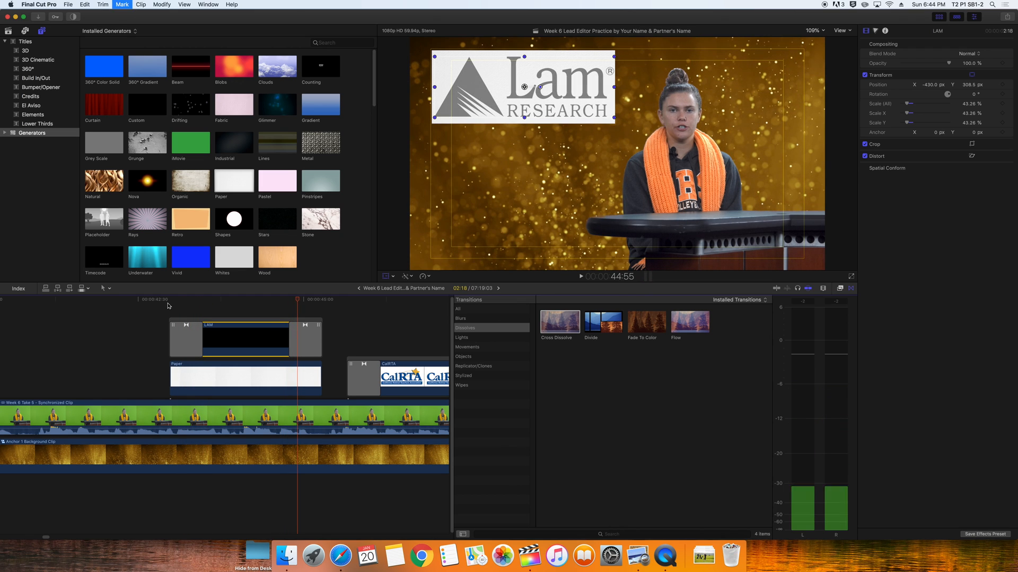
key(Right)
key(Right)
key(Right)
key(Right)
key(Right)
key(Right)
key(Right)
key(Right)
key(Right)
key(Right)
key(Right)
key(Right)
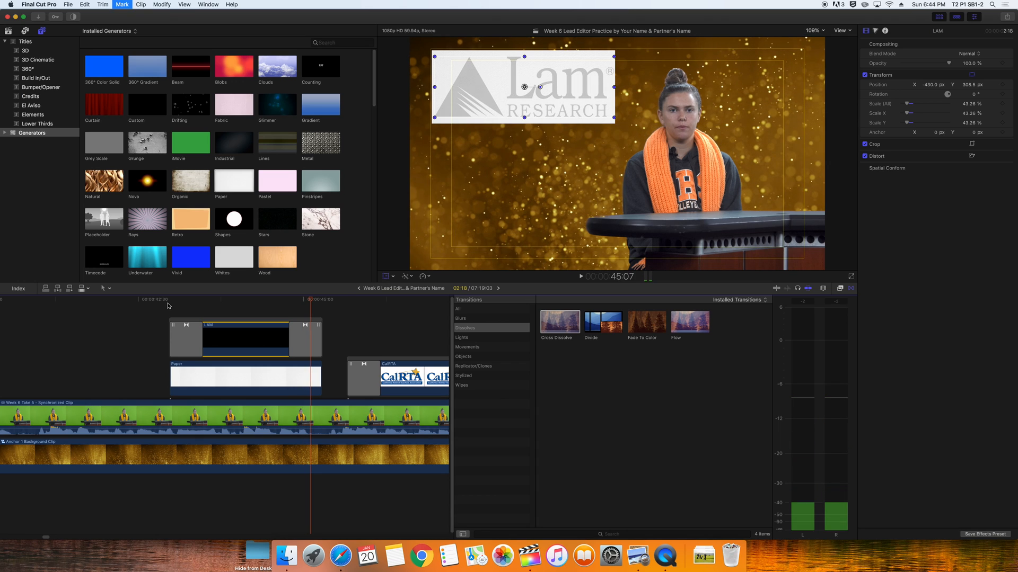
key(Right)
key(Right)
key(Right)
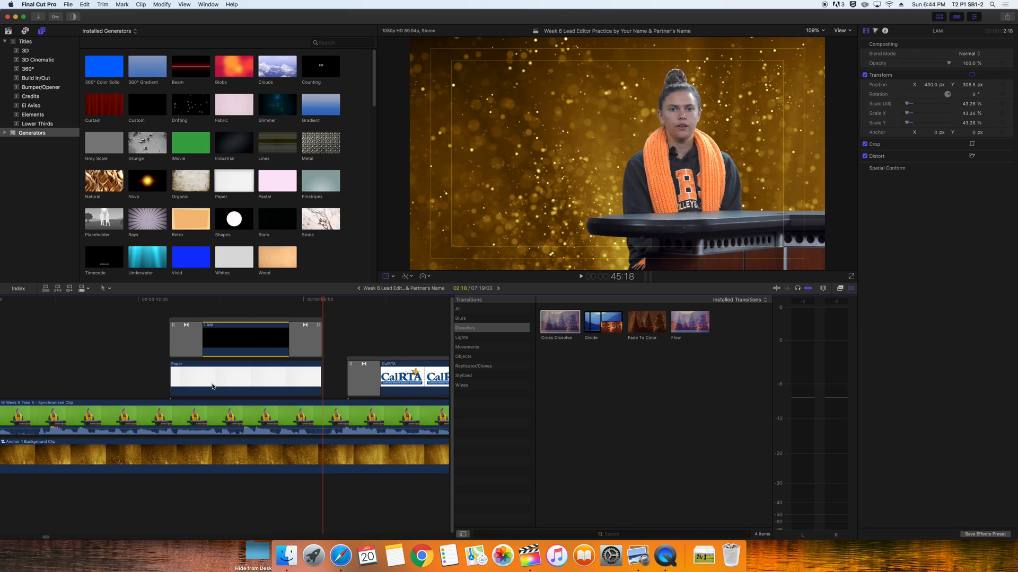
drag(550, 327, 290, 377)
Remove the Cross Dissolves from both ends of the LAM and Paper clips
drag(139, 300, 331, 323)
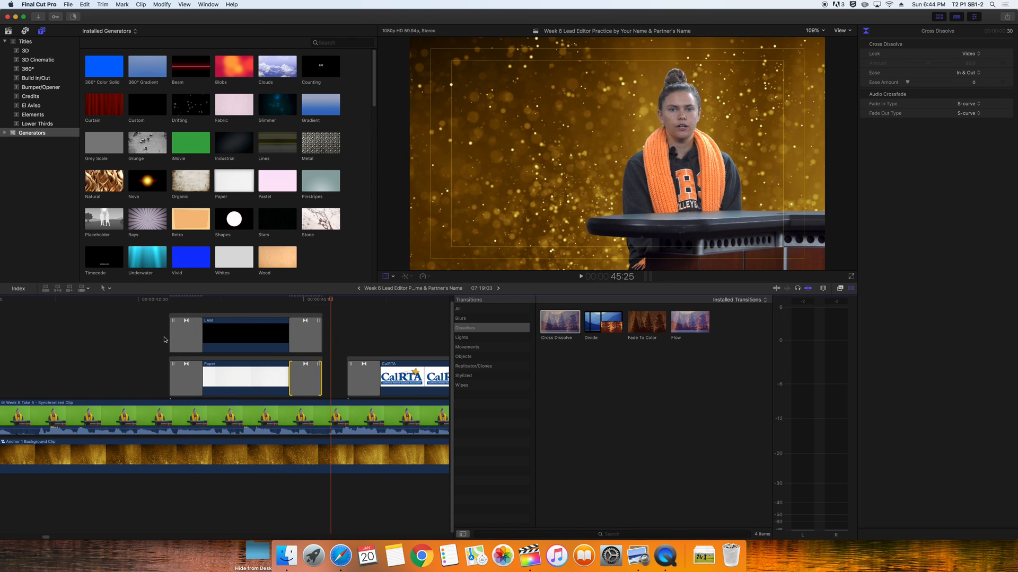
click(186, 338)
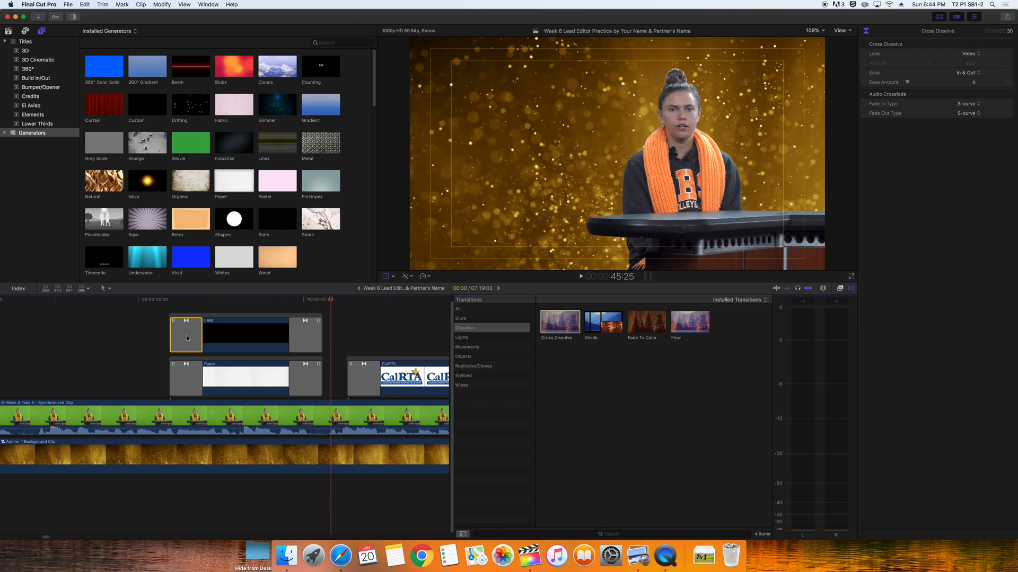
key(Delete)
click(306, 337)
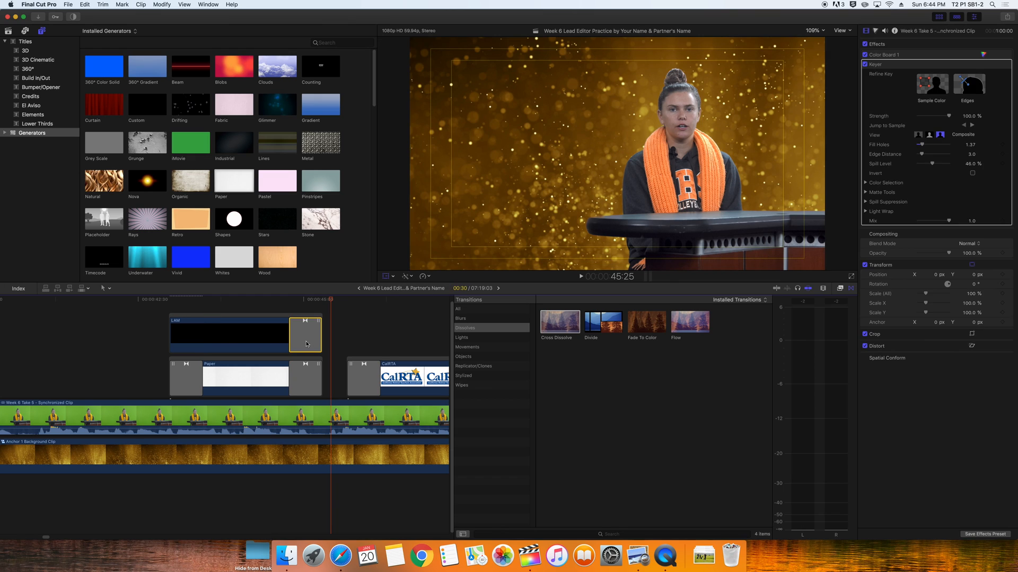
key(Delete)
click(301, 380)
key(Delete)
click(183, 387)
key(Delete)
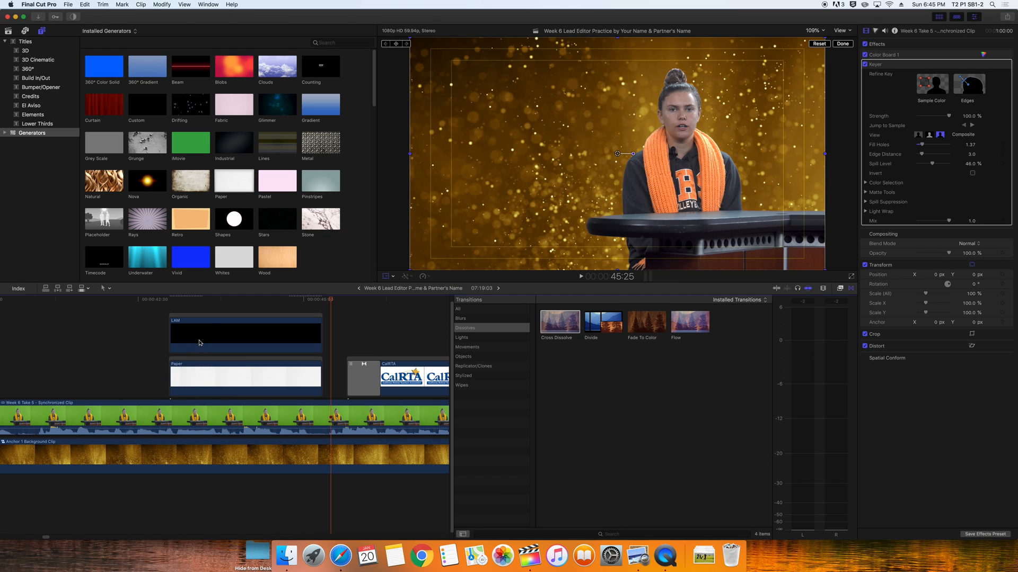
Combine the LAM and Paper clips into a compound clip named LAM NEST in the B-Roll event
drag(223, 308, 225, 381)
right_click(225, 381)
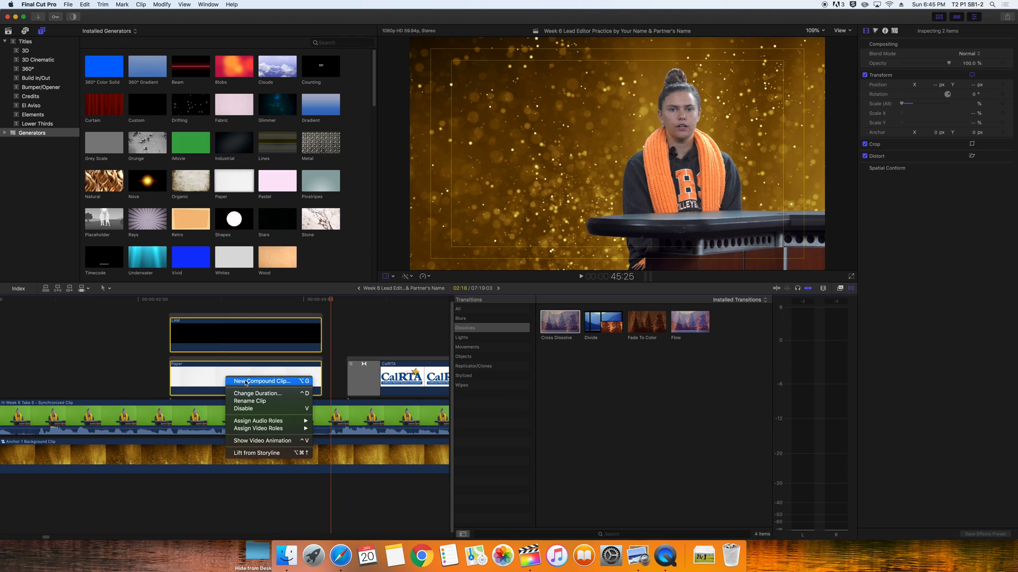
click(246, 382)
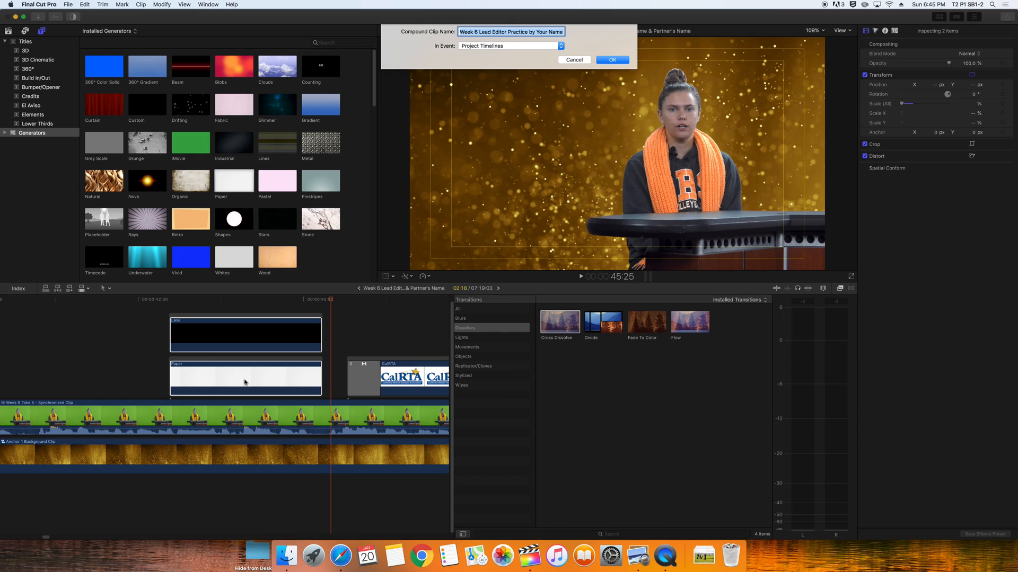
text(LAM NEST)
click(536, 48)
click(504, 27)
click(612, 60)
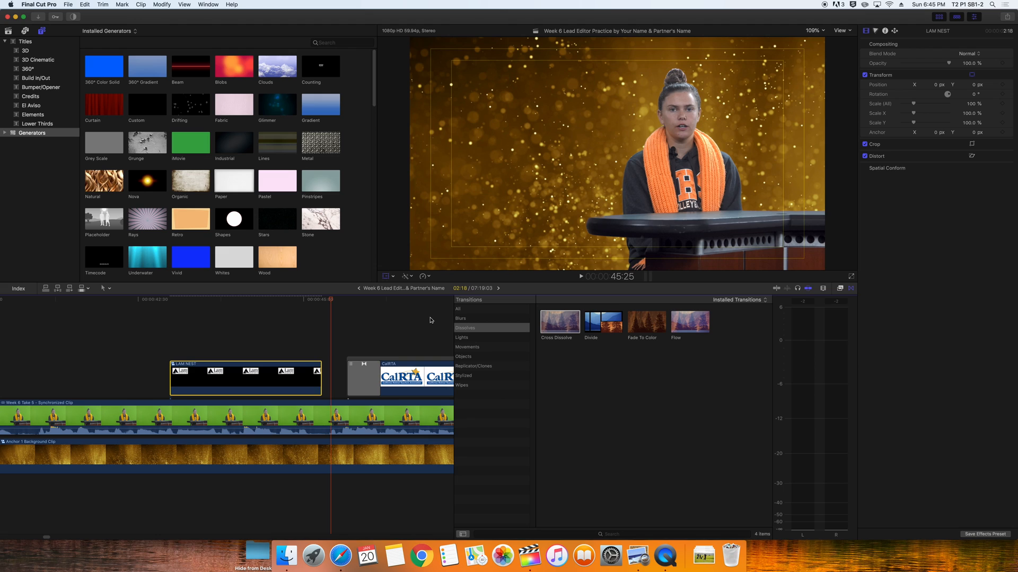
Add a shortened Cross Dissolve to the LAM NEST clip and play back that section
double_click(558, 324)
drag(235, 379, 291, 383)
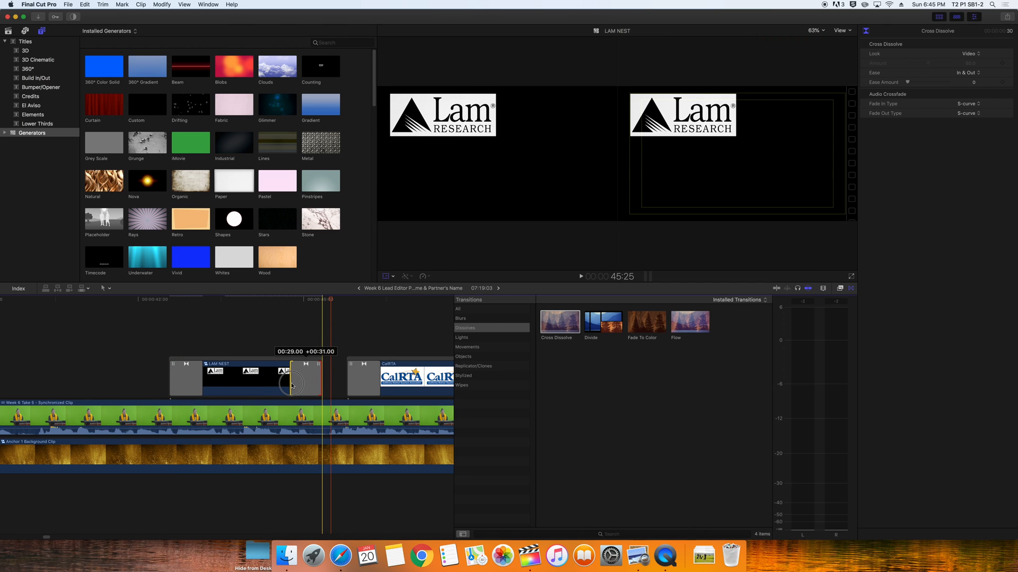
click(118, 300)
key(space)
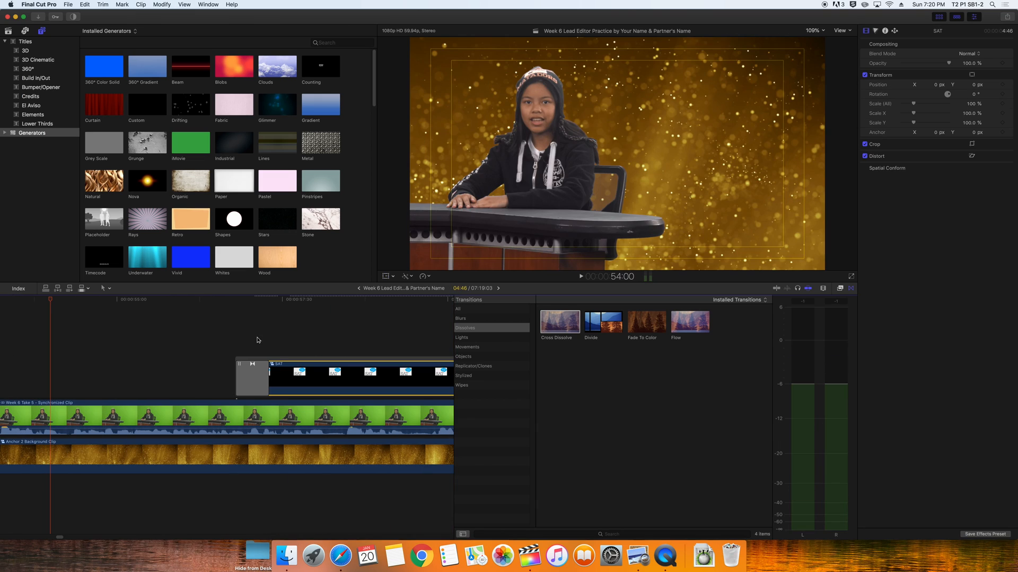
Slide the SAT logo clip along the timeline until its dissolves fit over the anchor footage
click(207, 301)
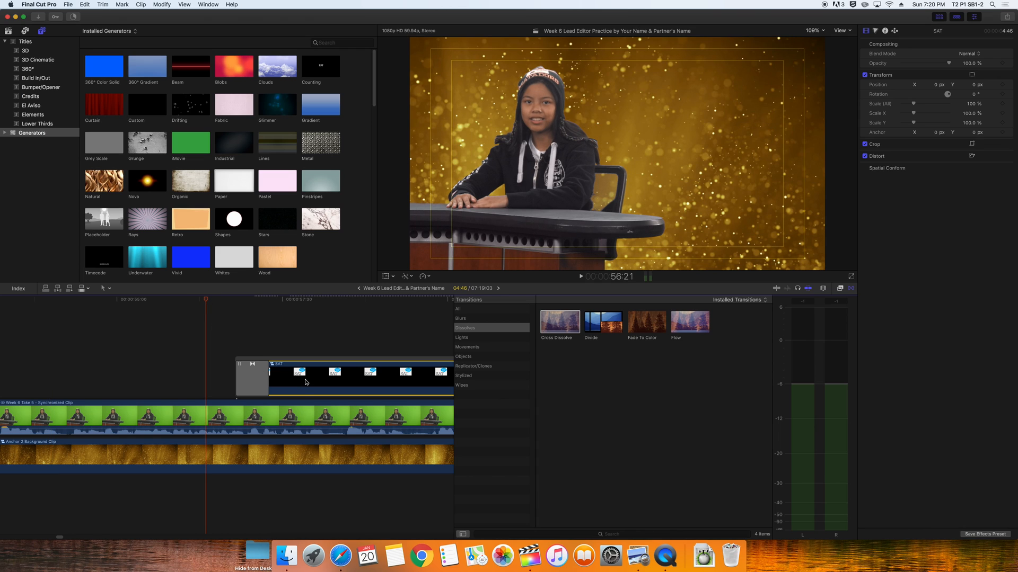
drag(355, 380, 188, 381)
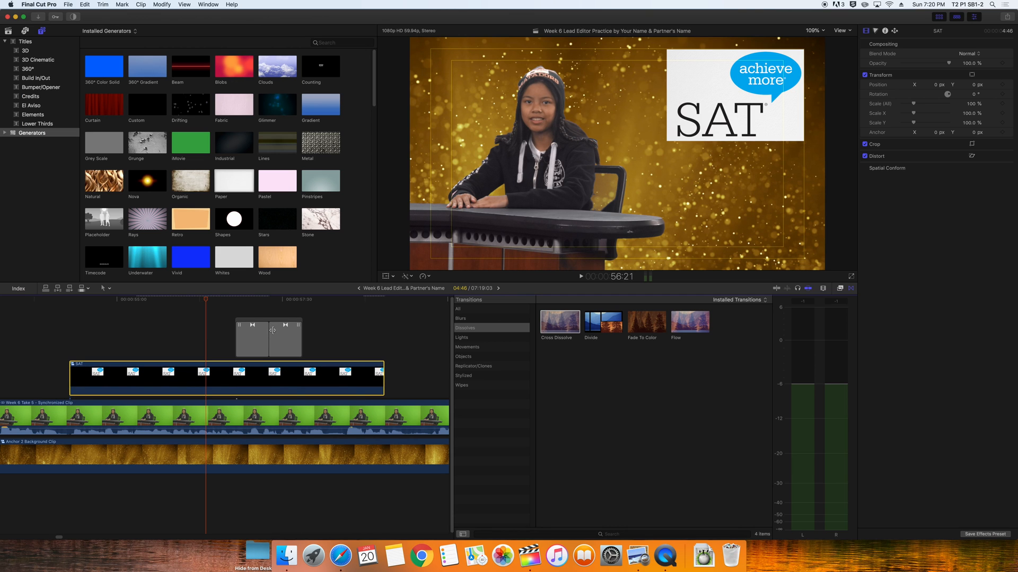
click(227, 302)
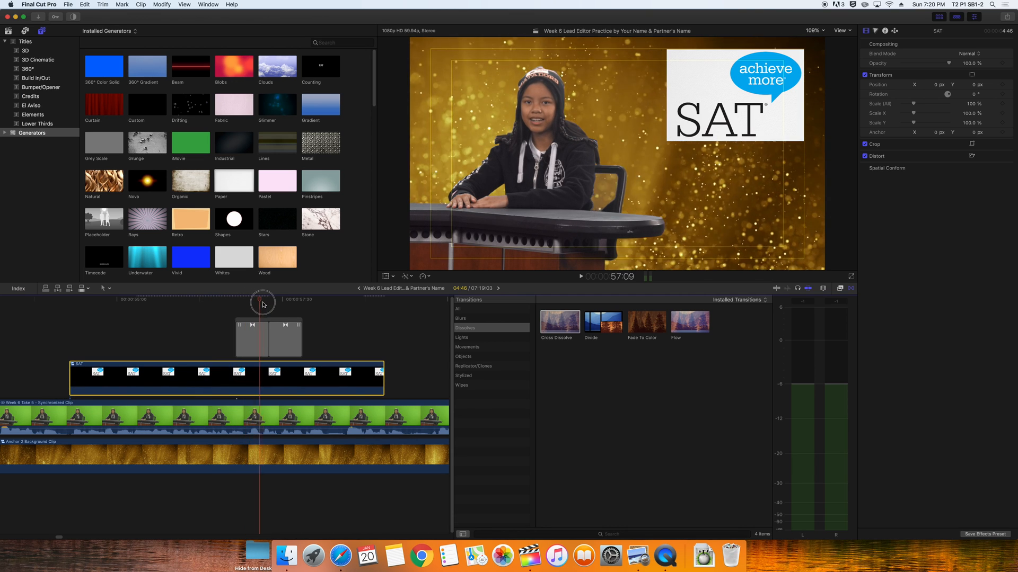
drag(207, 372, 125, 332)
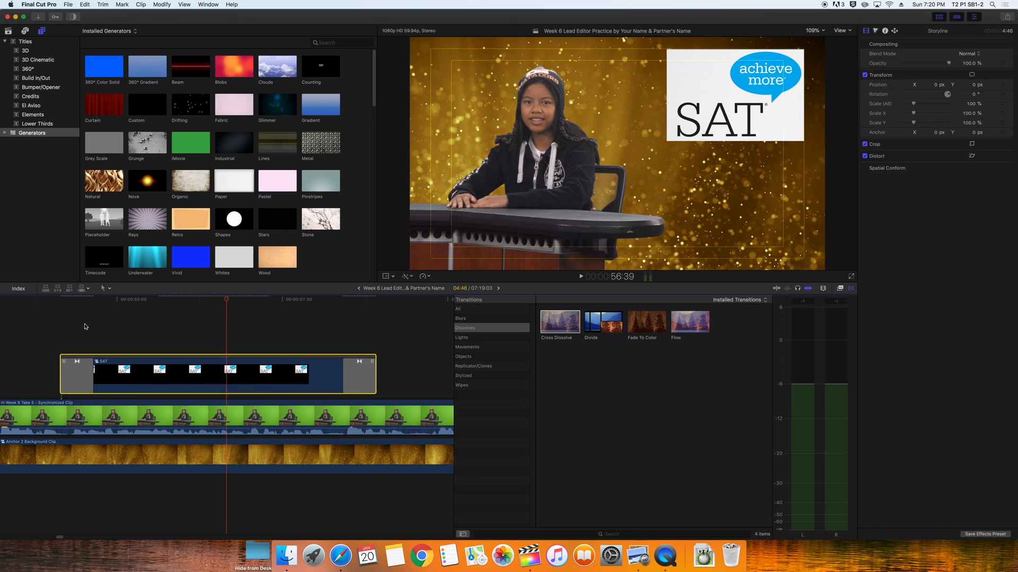
click(33, 305)
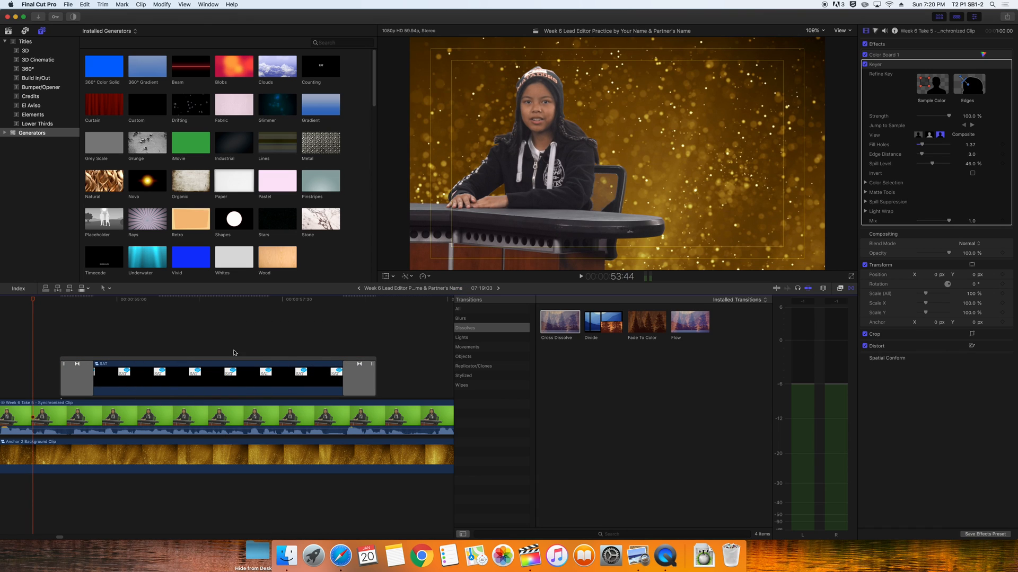
drag(224, 360, 266, 350)
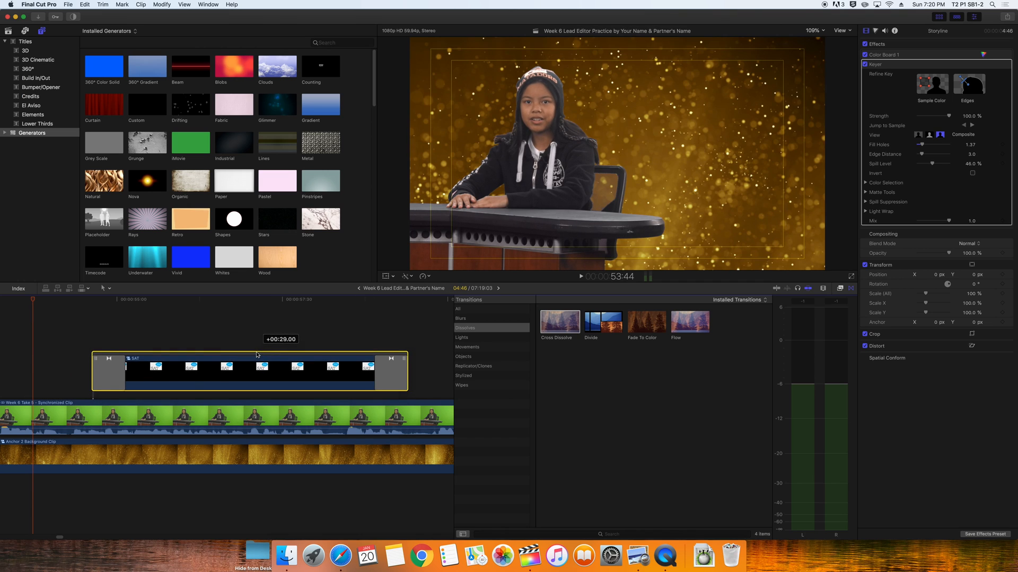
click(125, 341)
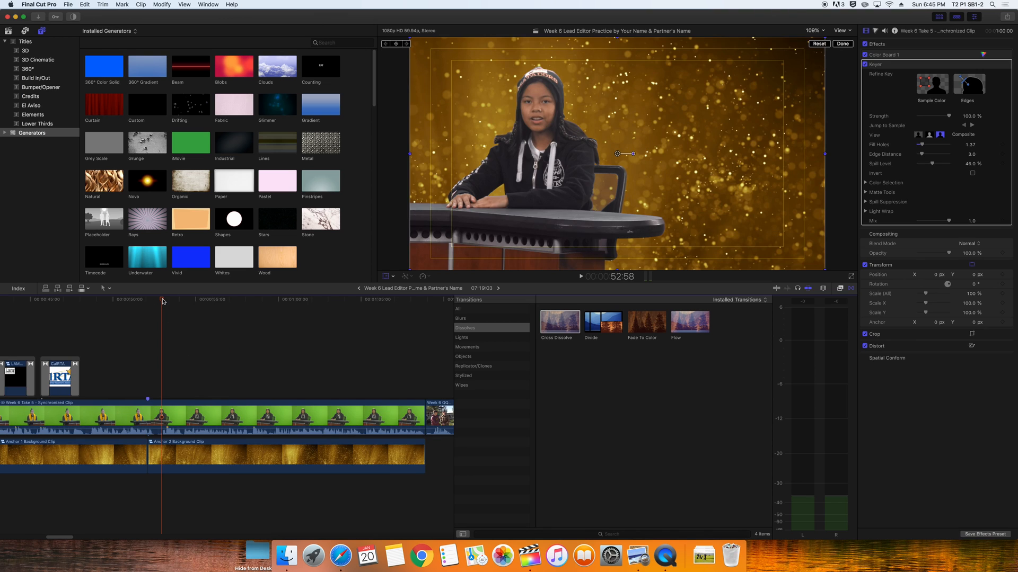
Play the sequence to 1:03:17 and zoom the timeline out to see more of it
key(space)
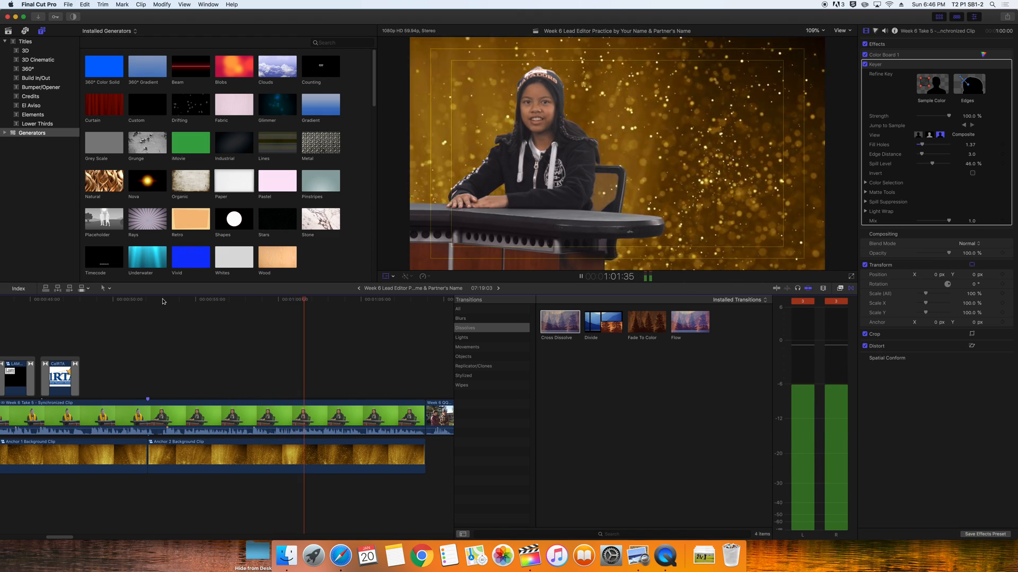
key(space)
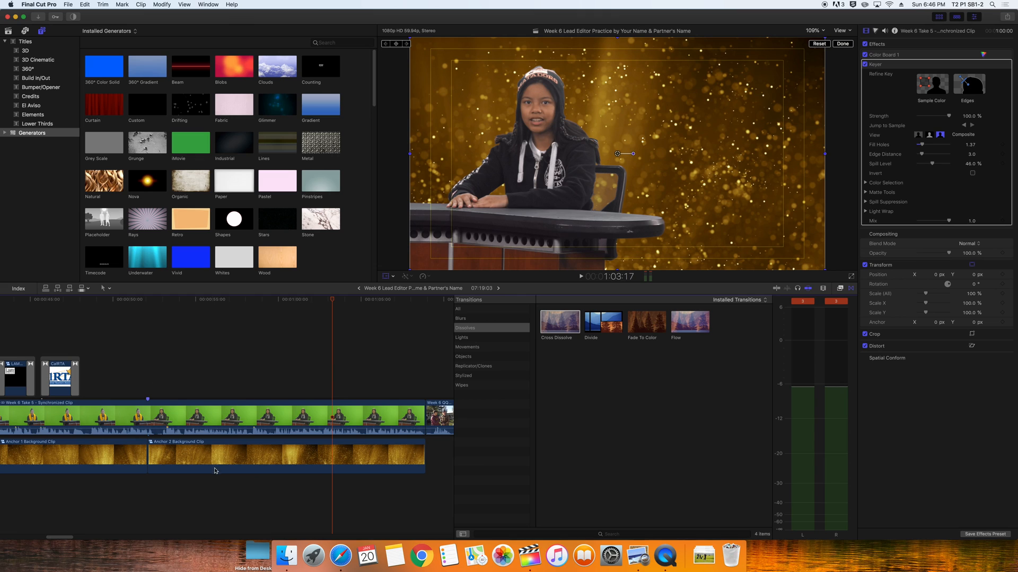
key(super+minus)
key(super+minus)
key(super+minus)
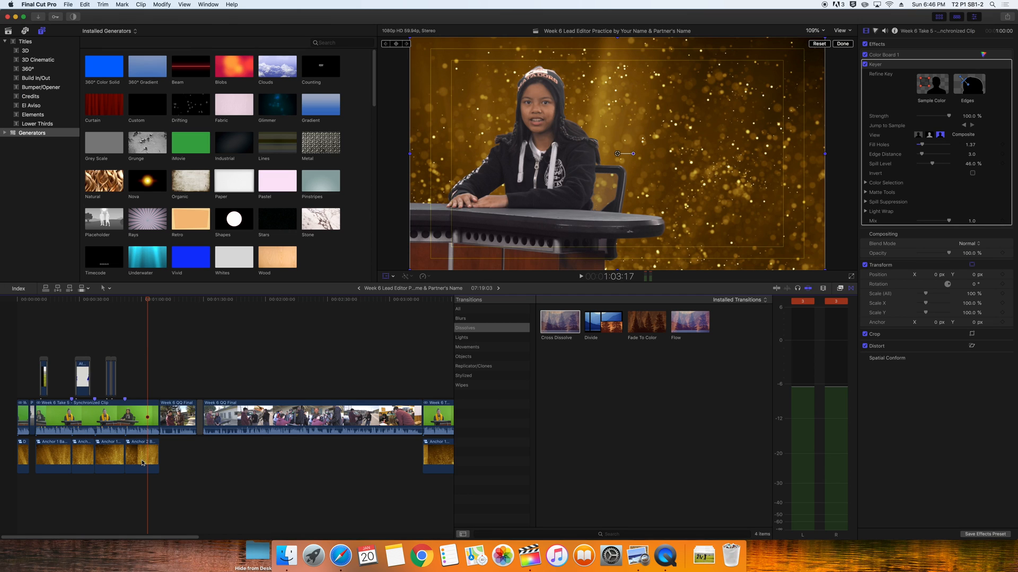
drag(145, 538, 347, 537)
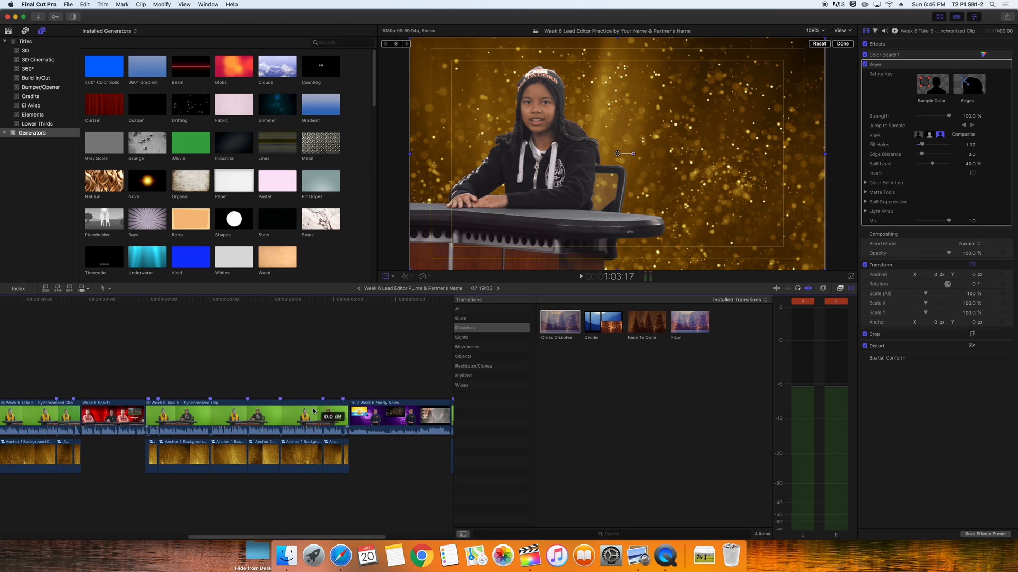
drag(279, 539, 347, 537)
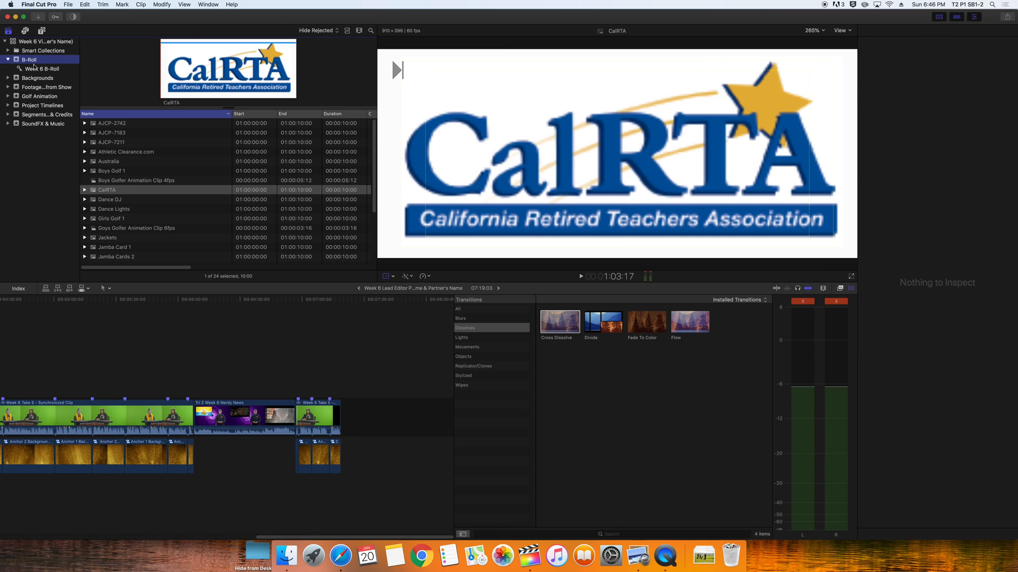
Rename the B-Roll screenshots to Las Positas College, Las Positas College 2 and Tri-Valley ROP and Las Positas
click(122, 241)
text(s Positas College)
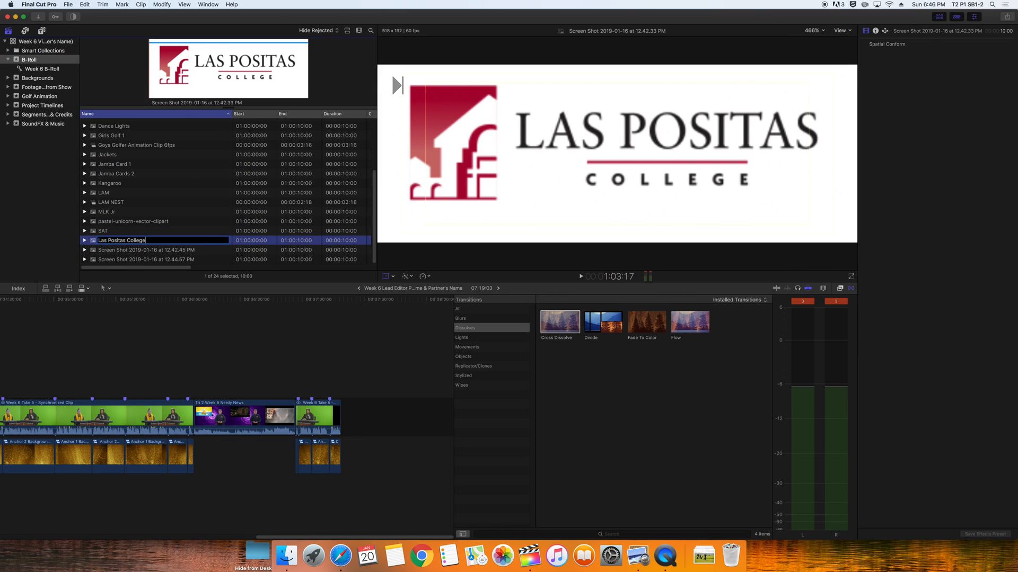
click(105, 252)
click(105, 252)
text(Las Positas College 2)
click(110, 260)
click(110, 260)
text(Tri-Valley ROP and Las Positas)
key(Return)
Rename the four golf clips GHS Boys Golf 1, 2, 3 and 4
scroll(169, 206, up, 5)
click(118, 143)
click(118, 124)
click(117, 124)
text(GHS Boys Golf 1)
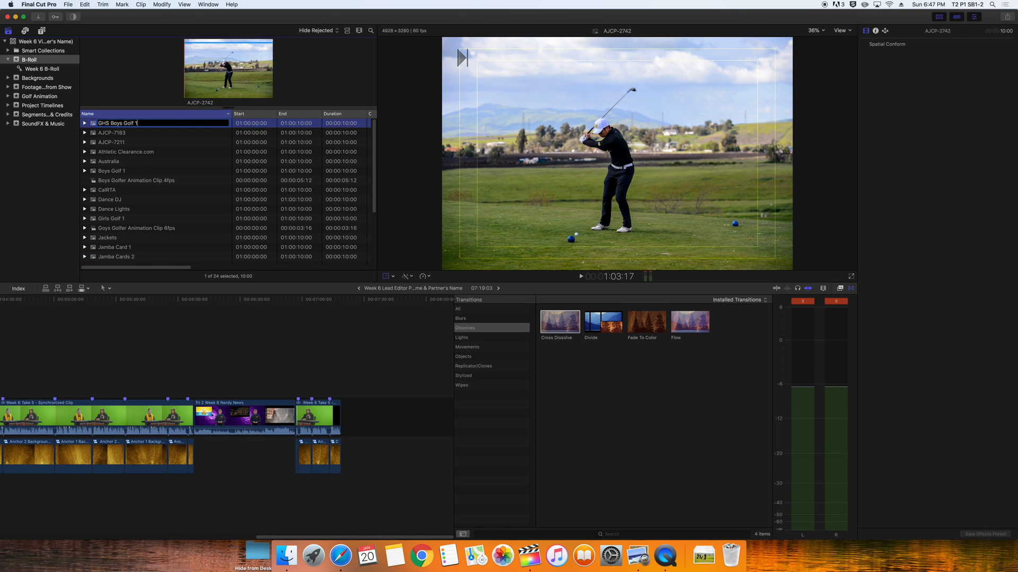
click(118, 133)
click(118, 133)
text(GHS Boys Golf 2)
click(118, 143)
click(117, 143)
text(GHS Boys Golf 3)
click(116, 171)
click(118, 171)
text(GHS Boys Golf 4)
click(115, 219)
Correct 'Goys' to 'Boys' in the Boys Golfer Animation Clip 6fps name, then preview the MLK Jr and unicorn images
click(114, 228)
click(114, 228)
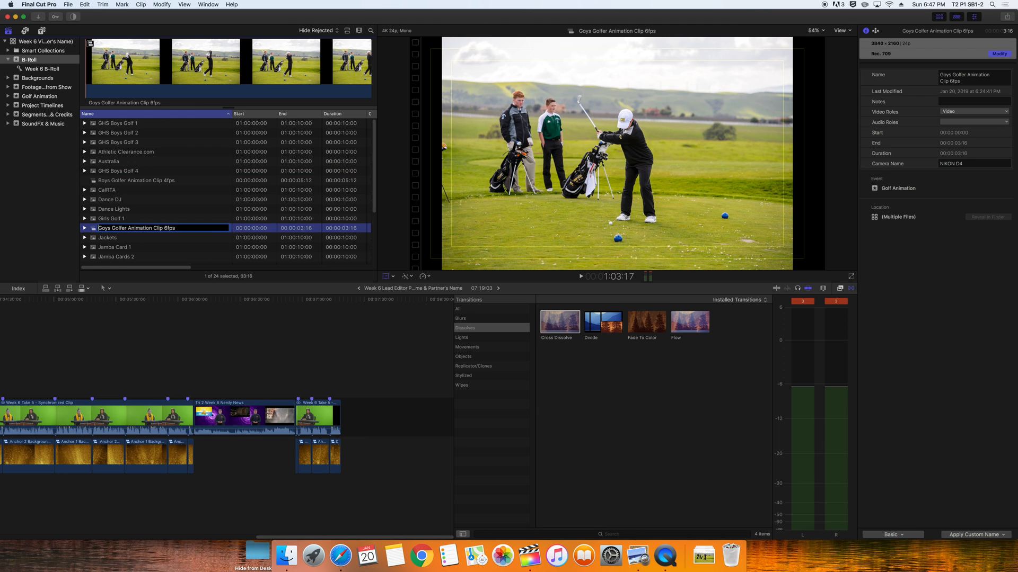
click(102, 229)
key(BackSpace)
text(B)
click(114, 209)
scroll(141, 241, down, 5)
scroll(141, 240, down, 1)
click(132, 211)
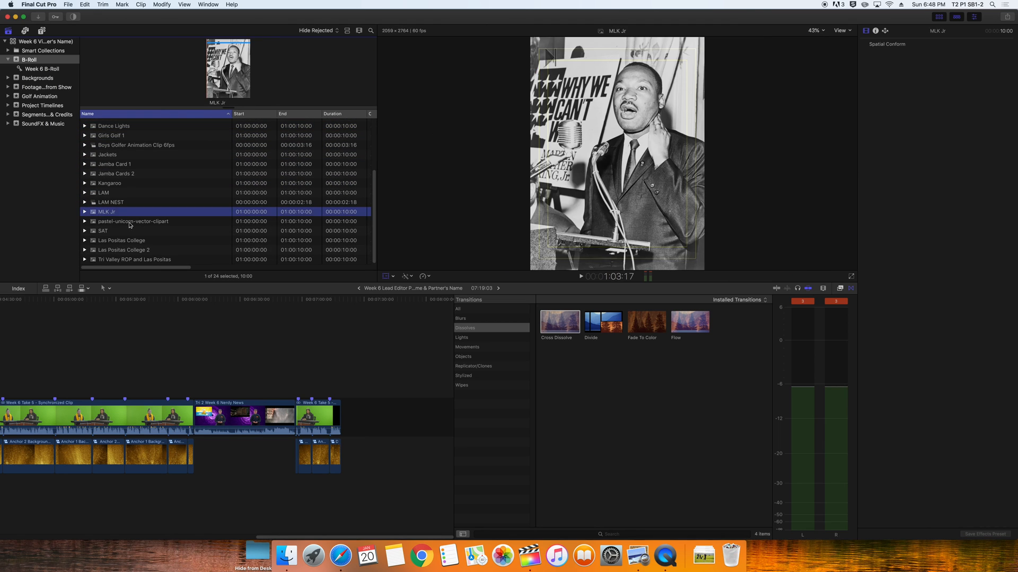
click(129, 222)
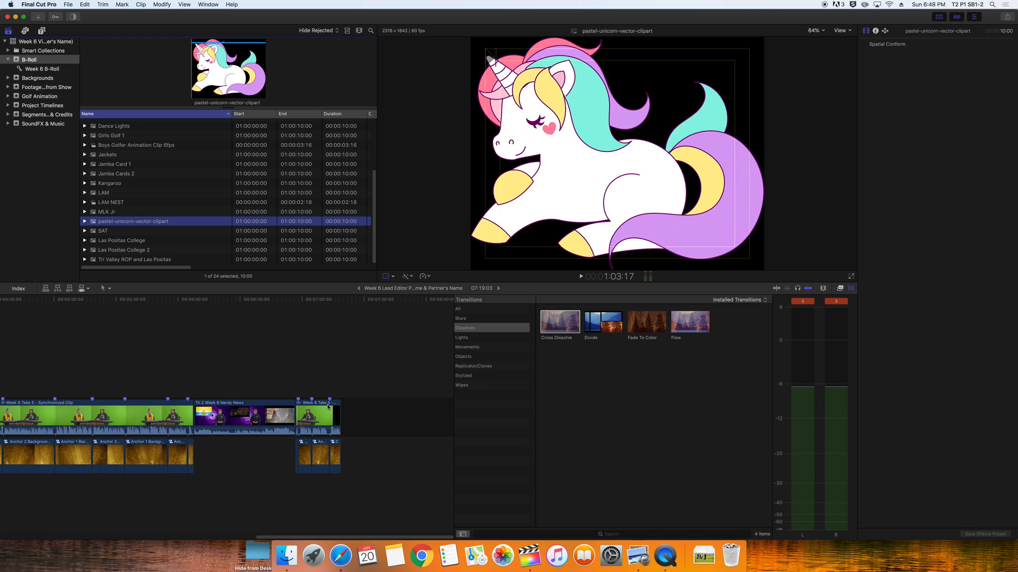
click(342, 558)
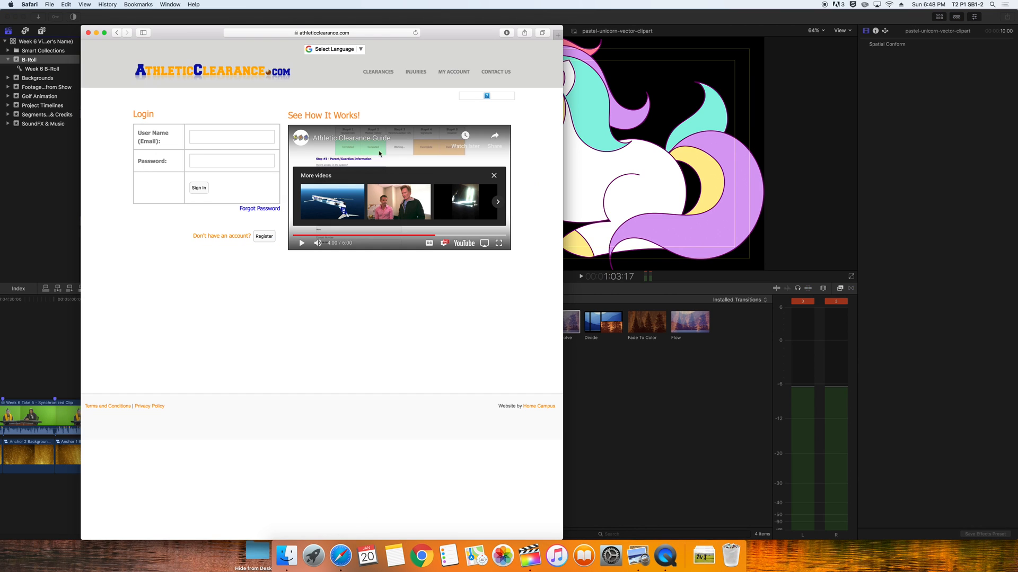
Go to graphicstock.com and sign in to Storyblocks with the account e-mail and password
click(286, 33)
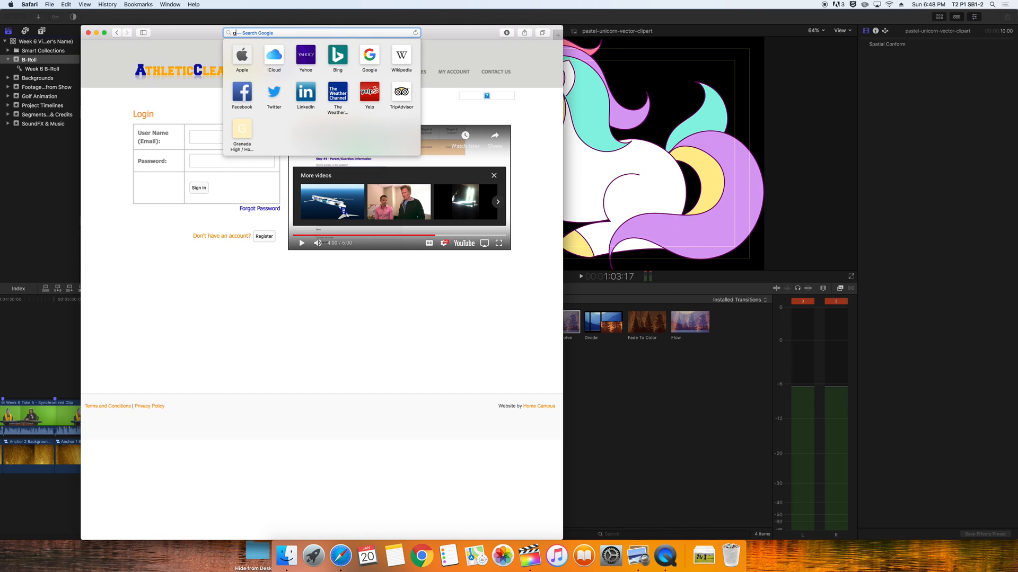
text(graphicstock)
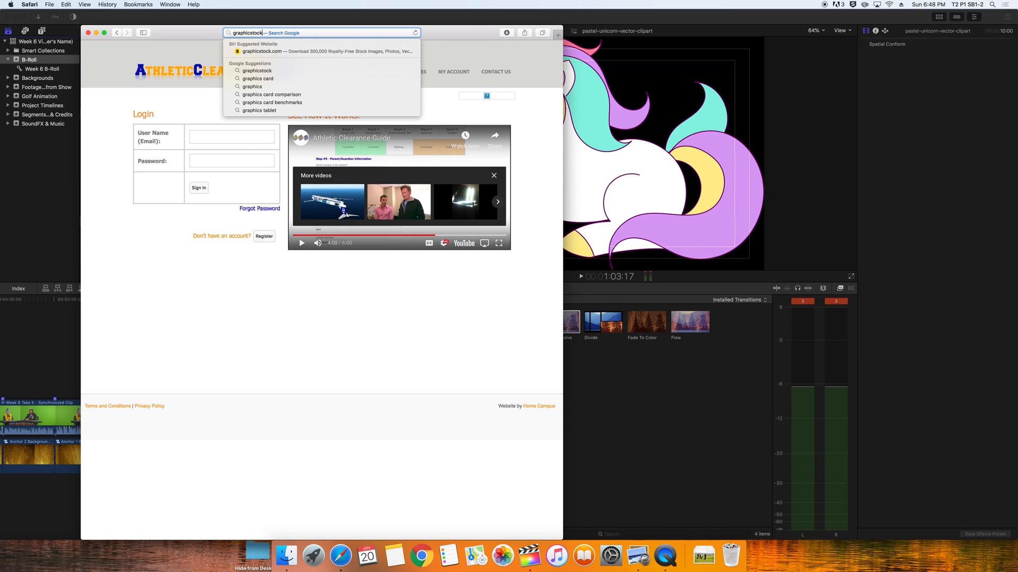
text(.com)
key(Return)
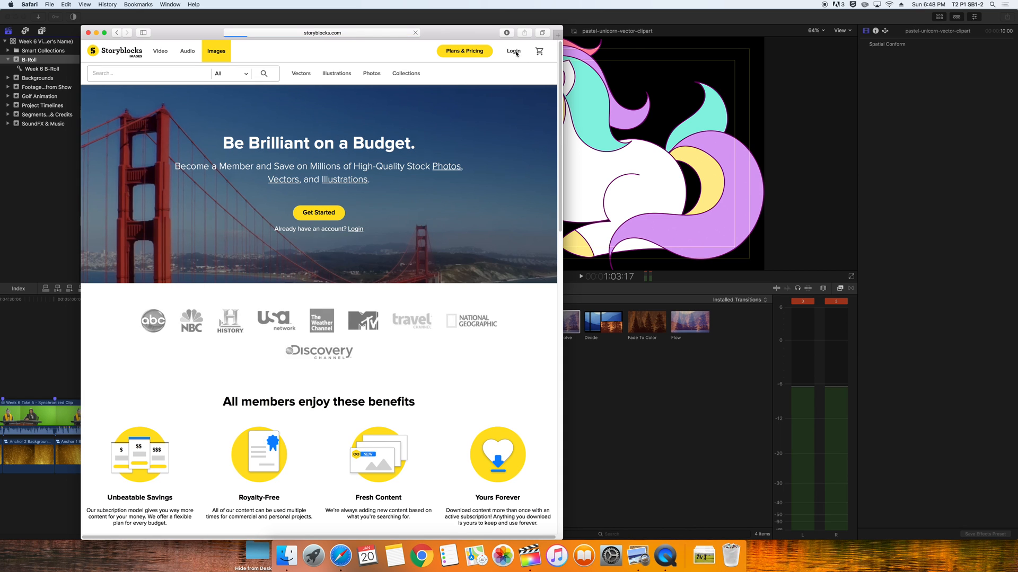
click(514, 51)
click(289, 144)
key(Tab)
text(•••••••)
key(Return)
click(347, 81)
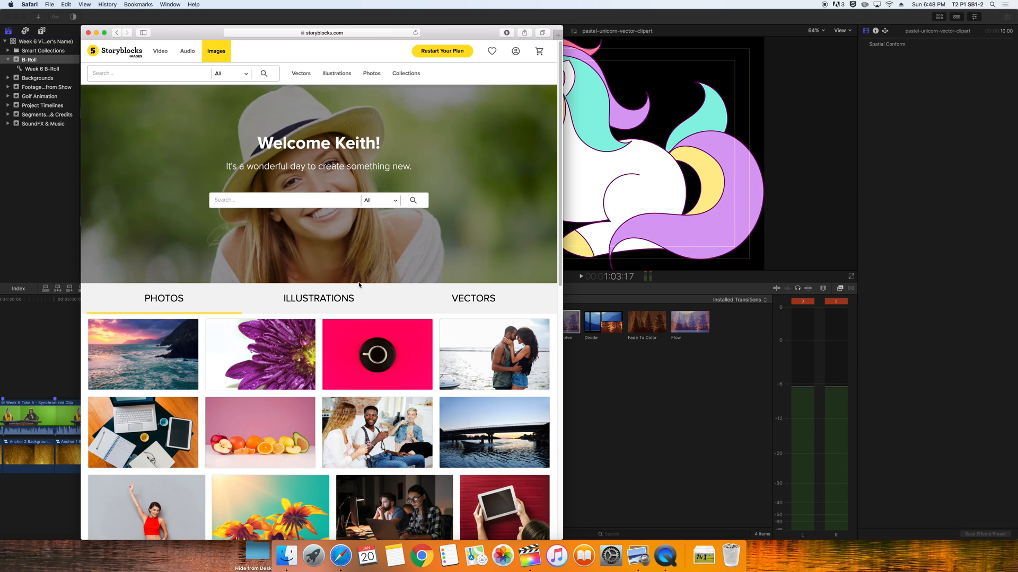
Search Storyblocks for Unicorn images and browse the results, declining marketplace images
text(Unicord)
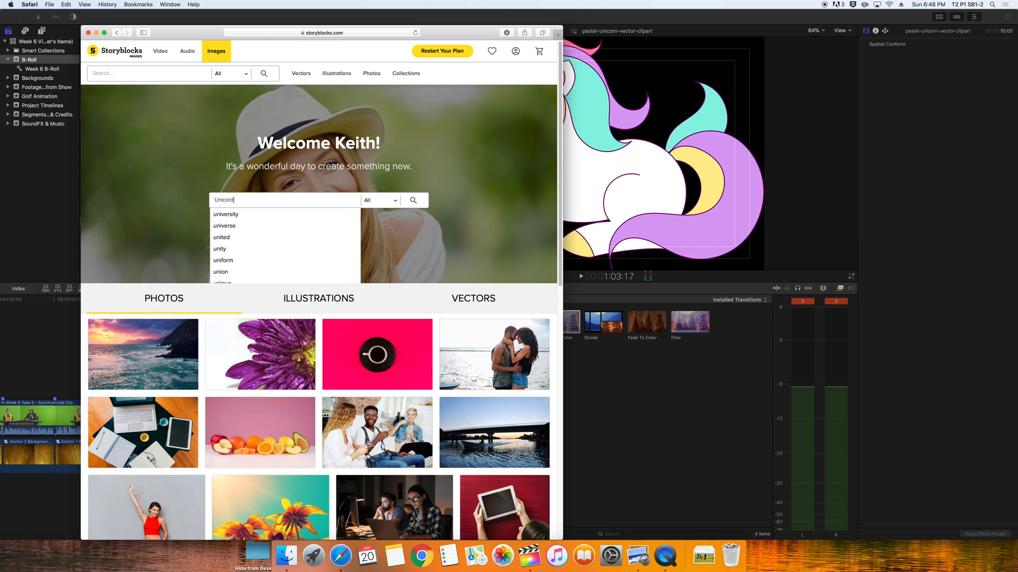
key(Return)
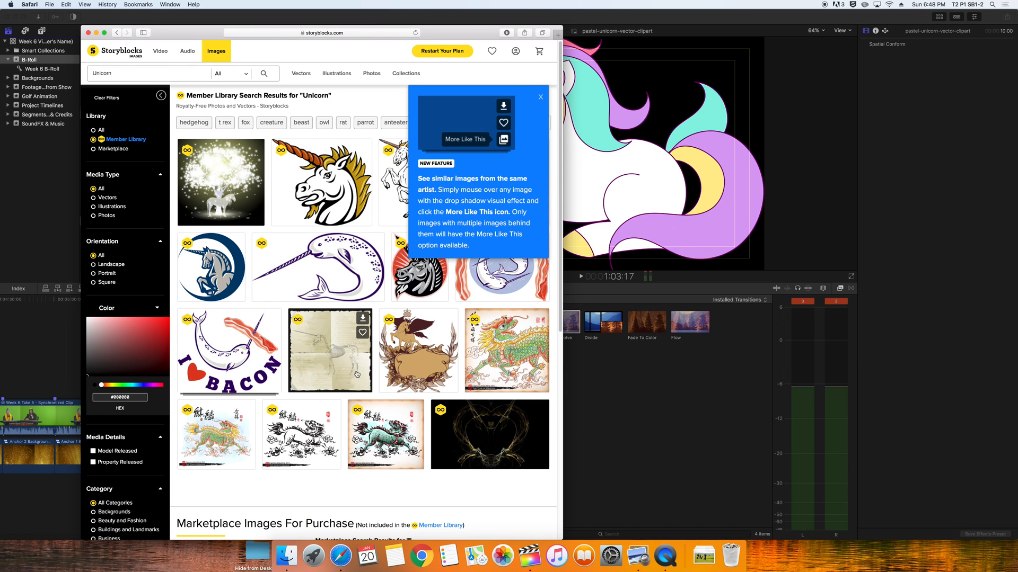
scroll(357, 374, down, 2)
click(540, 98)
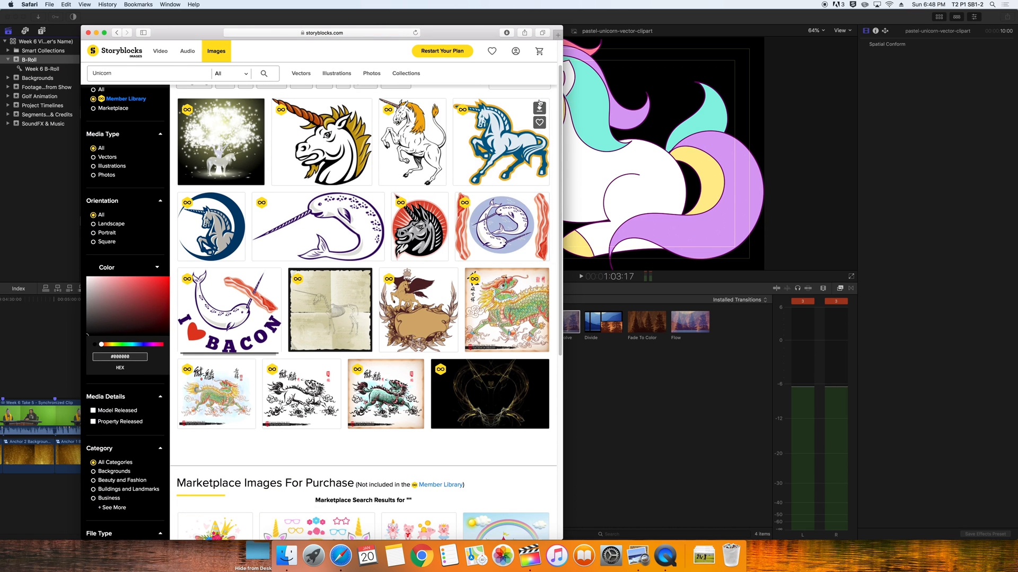
scroll(324, 364, down, 5)
scroll(323, 364, down, 8)
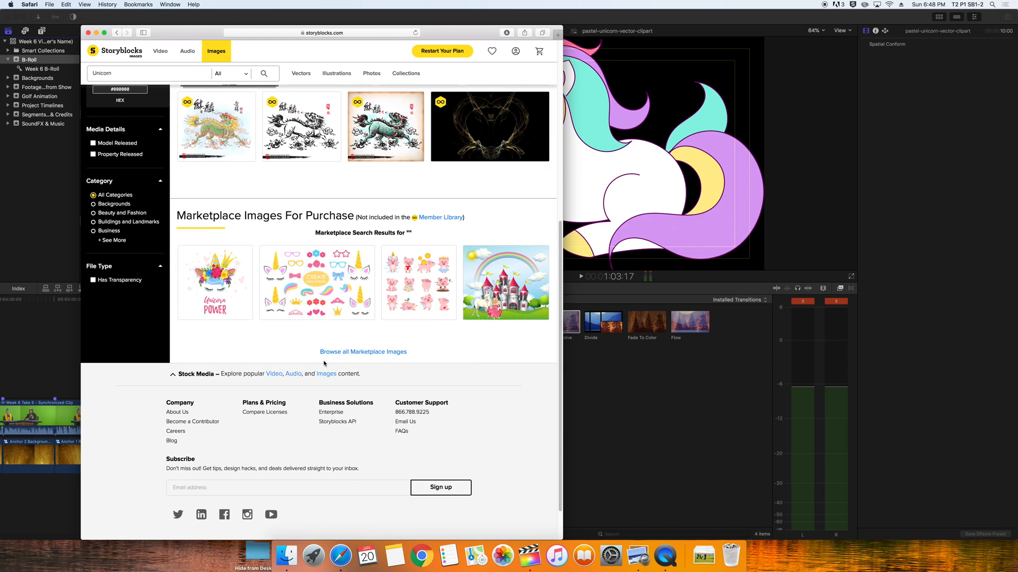
click(318, 284)
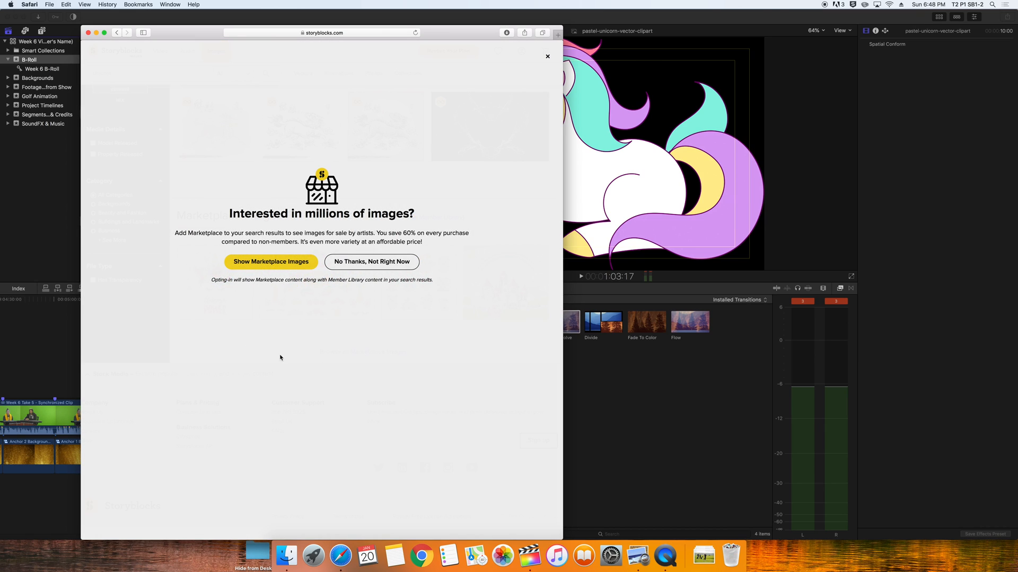
click(372, 265)
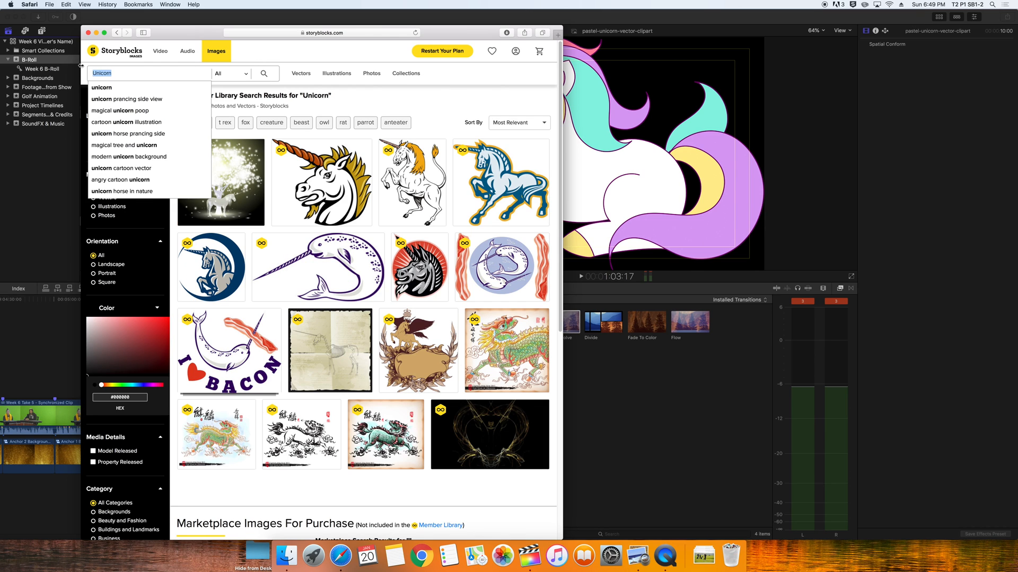
Search for Golf images and download the Designed Golf Background golf ball image
text(Golf)
key(Return)
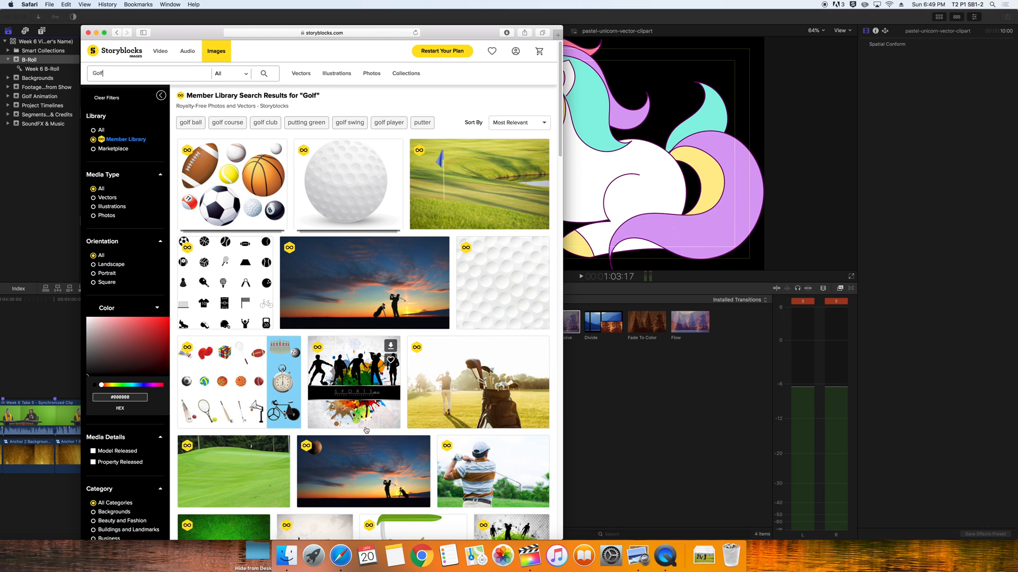
scroll(366, 430, down, 5)
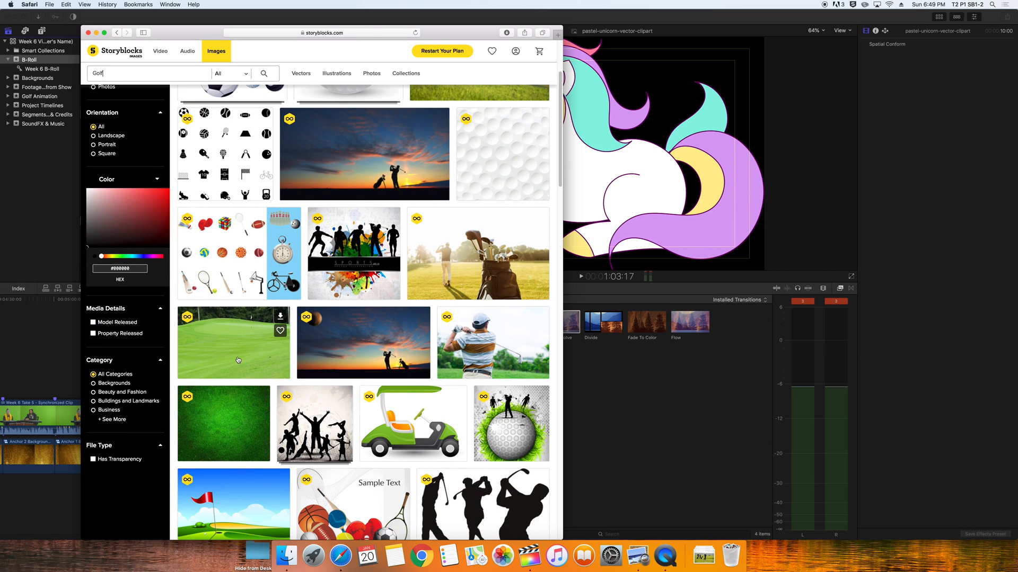
scroll(408, 424, down, 3)
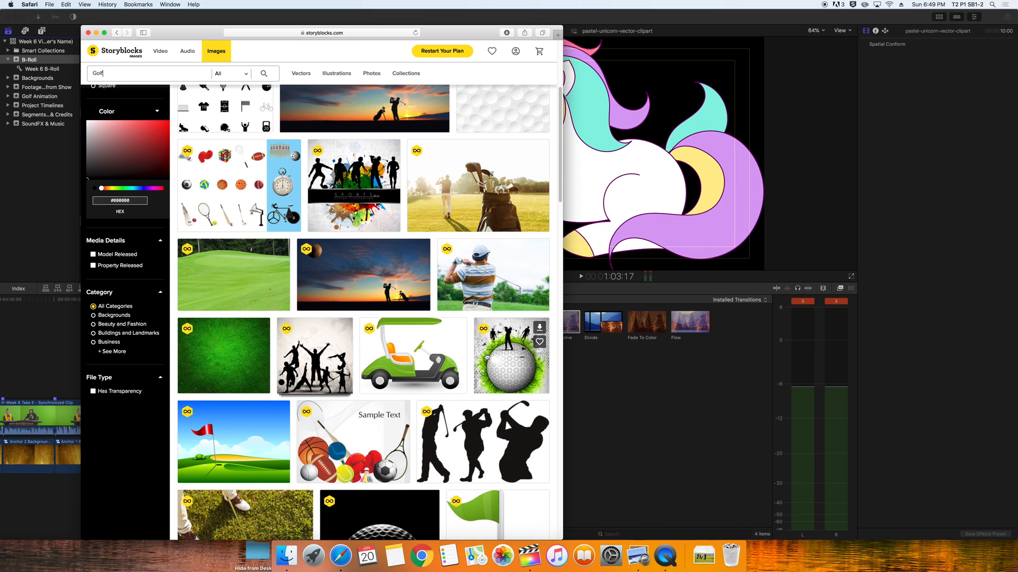
click(511, 364)
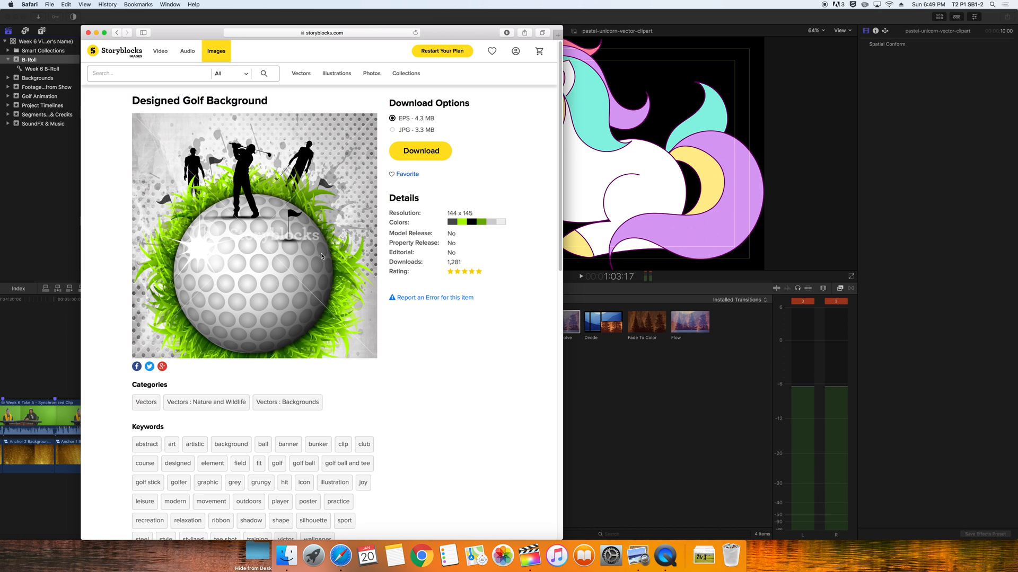
click(421, 150)
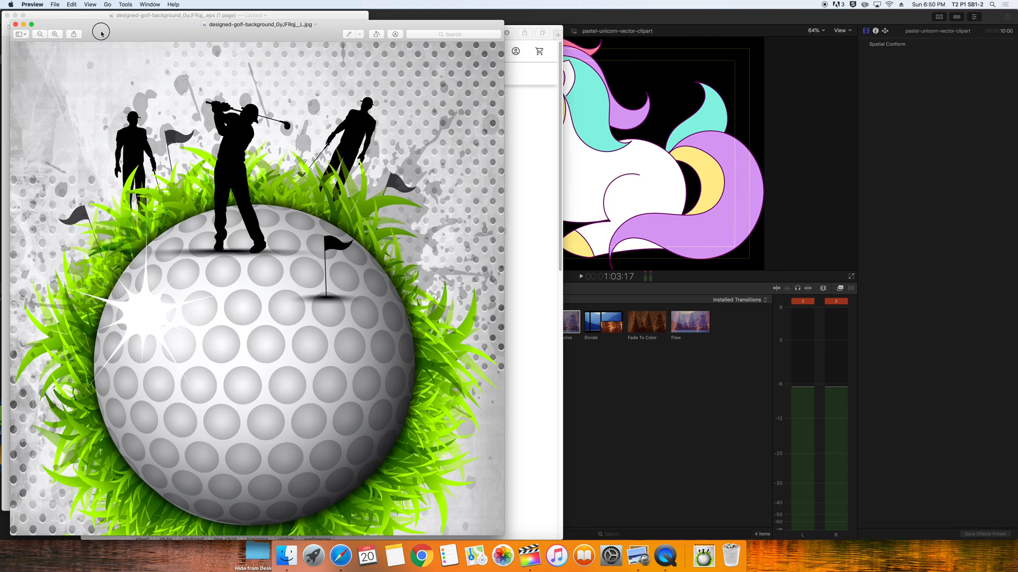
Put the JPG window on the right, enlarge the PDF window, and zoom into both images
drag(101, 32, 496, 26)
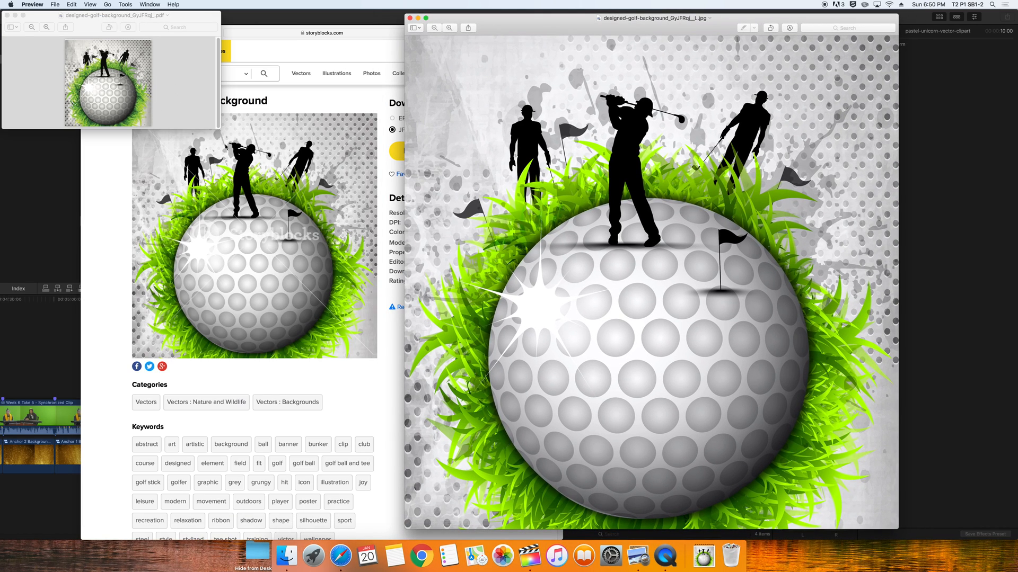
drag(221, 132, 425, 507)
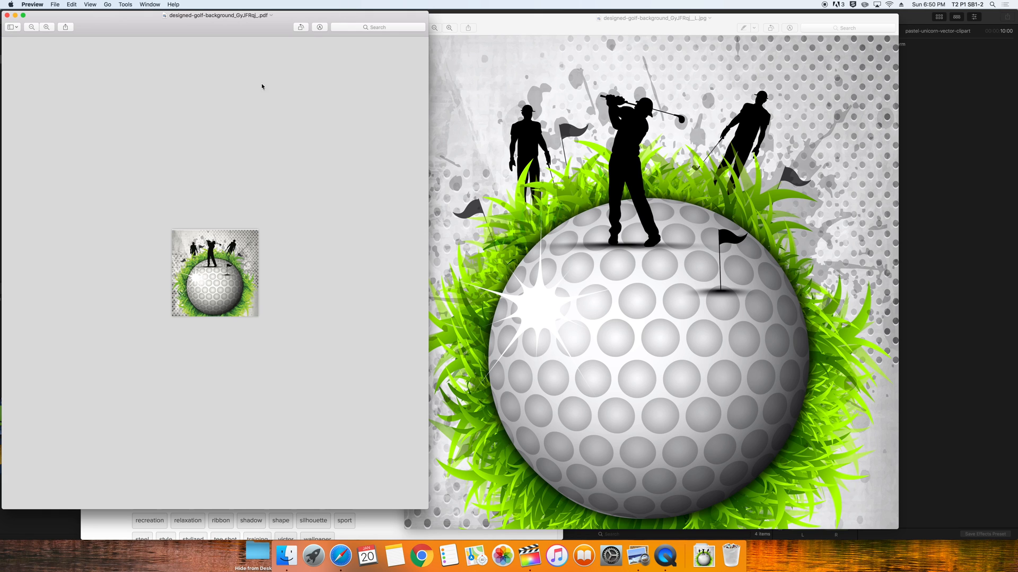
key(super+plus)
key(super+plus)
key(super+plus)
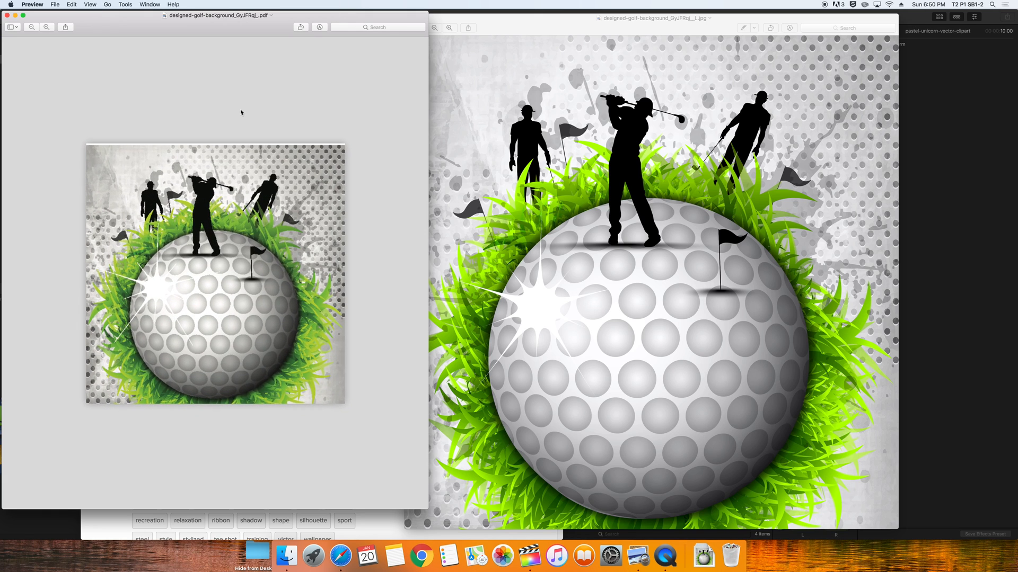
key(super+plus)
key(super+plus)
key(super+plus)
key(super+plus)
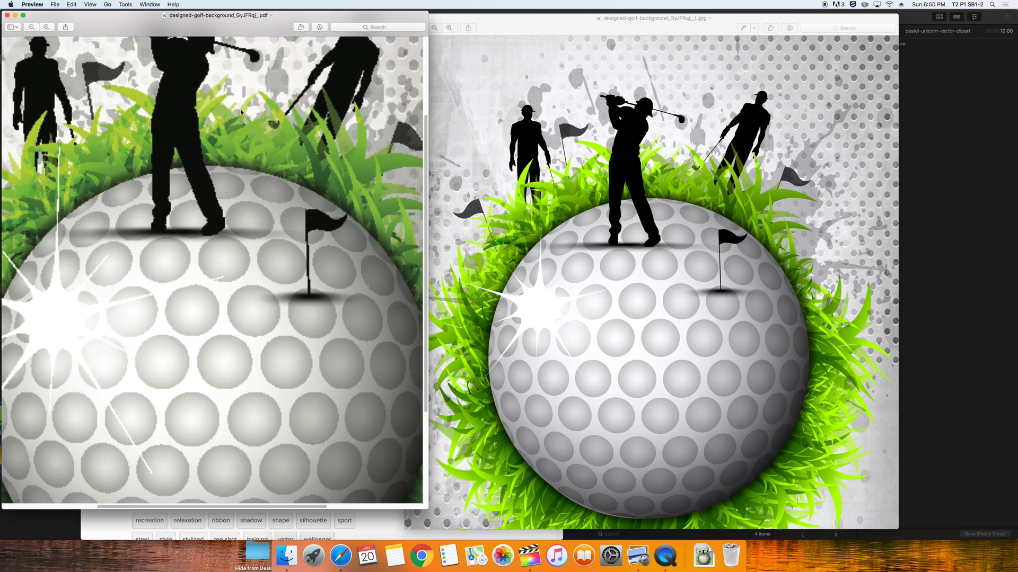
key(super+plus)
key(super+minus)
key(super+minus)
click(587, 301)
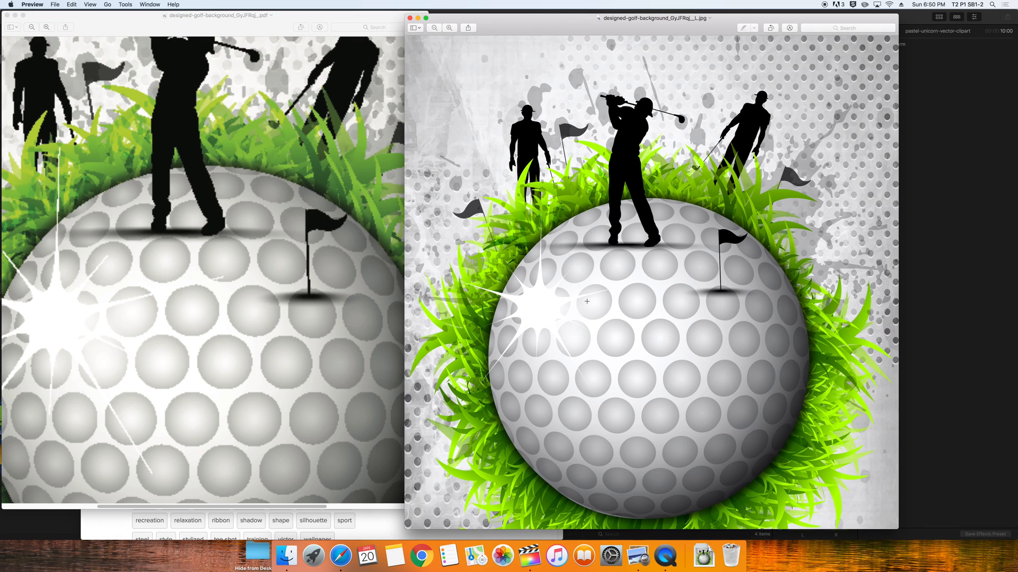
key(super+plus)
key(super+plus)
key(super+plus)
key(super+plus)
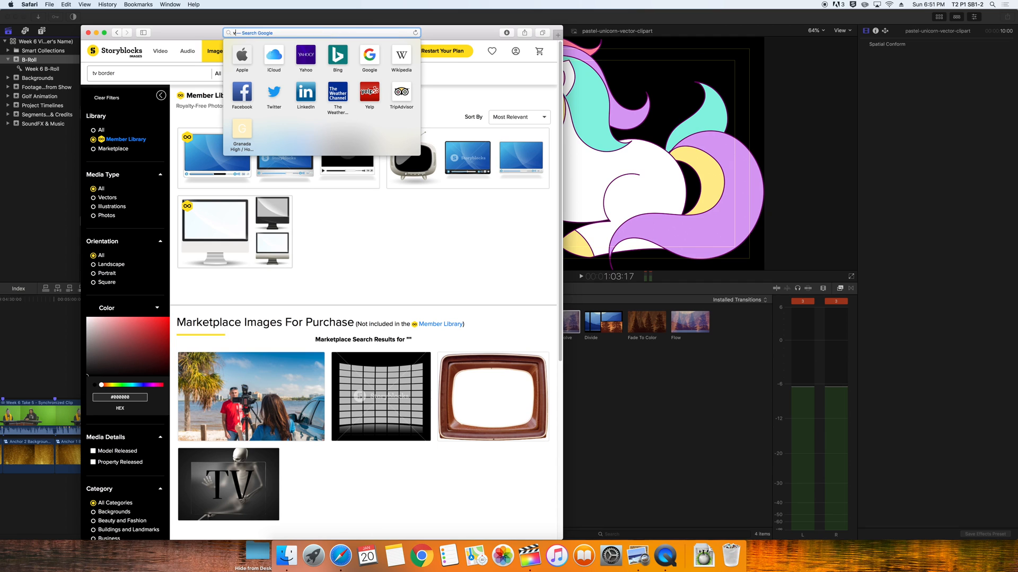
Go to videoblocks.com, search the stock video library for golf, and scroll through the clips
text(videoblocks.com)
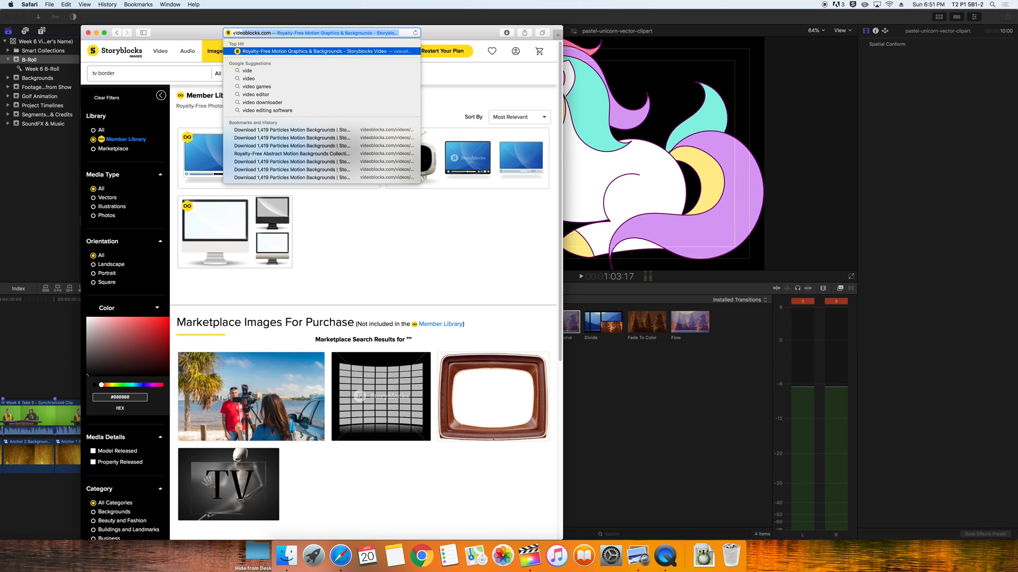
key(Return)
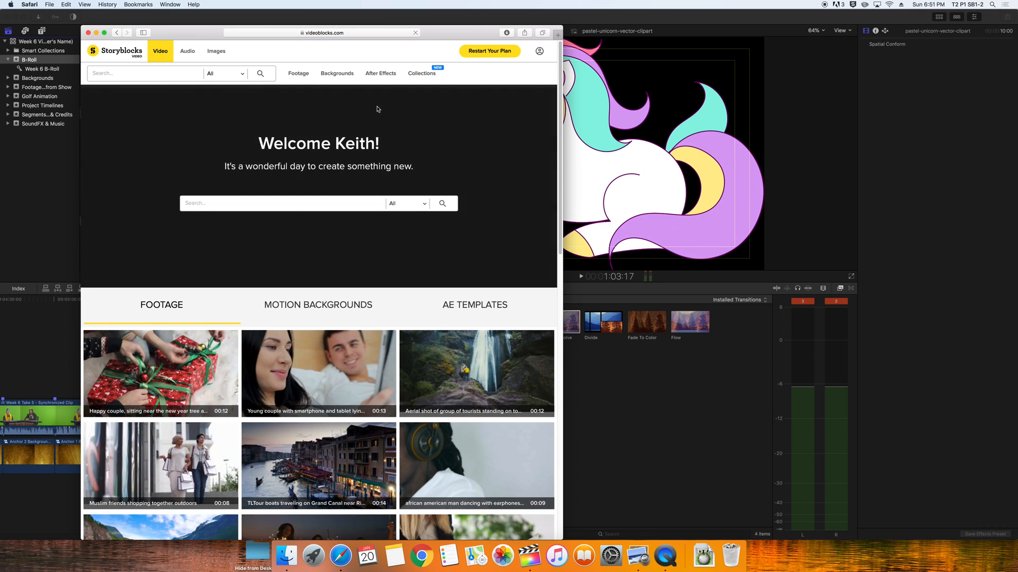
key(Return)
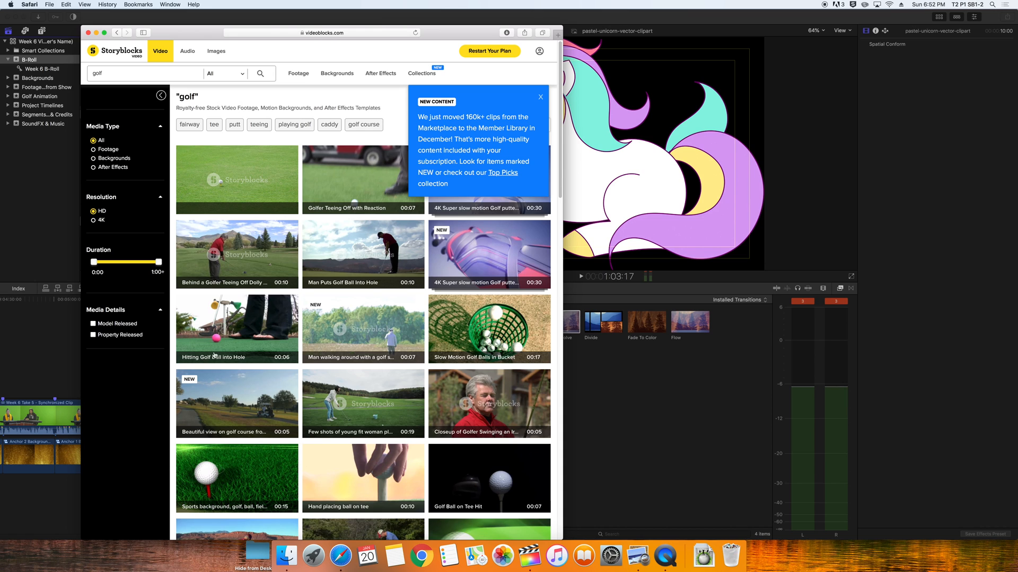
scroll(228, 490, down, 3)
scroll(228, 490, down, 6)
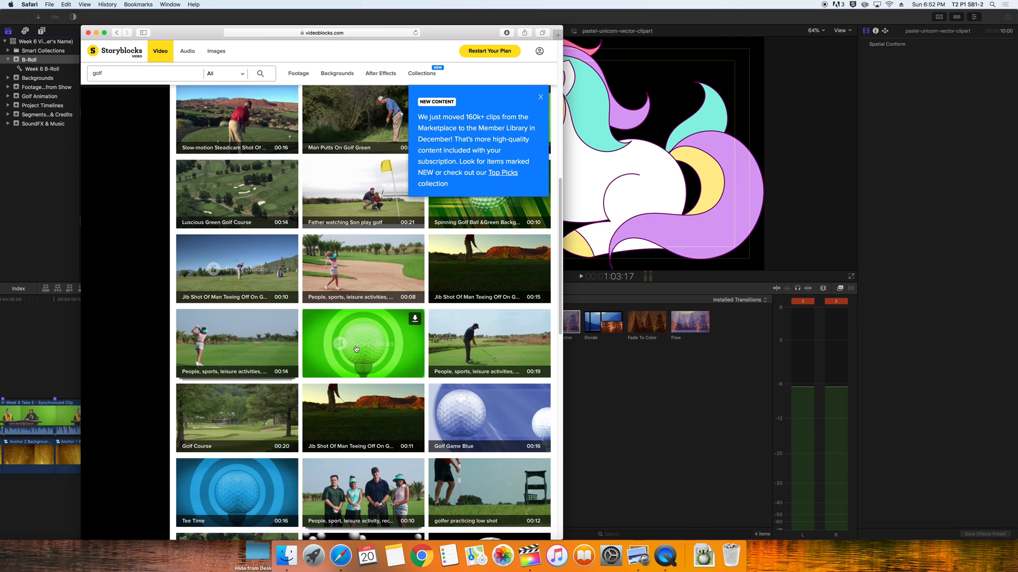
scroll(353, 356, down, 3)
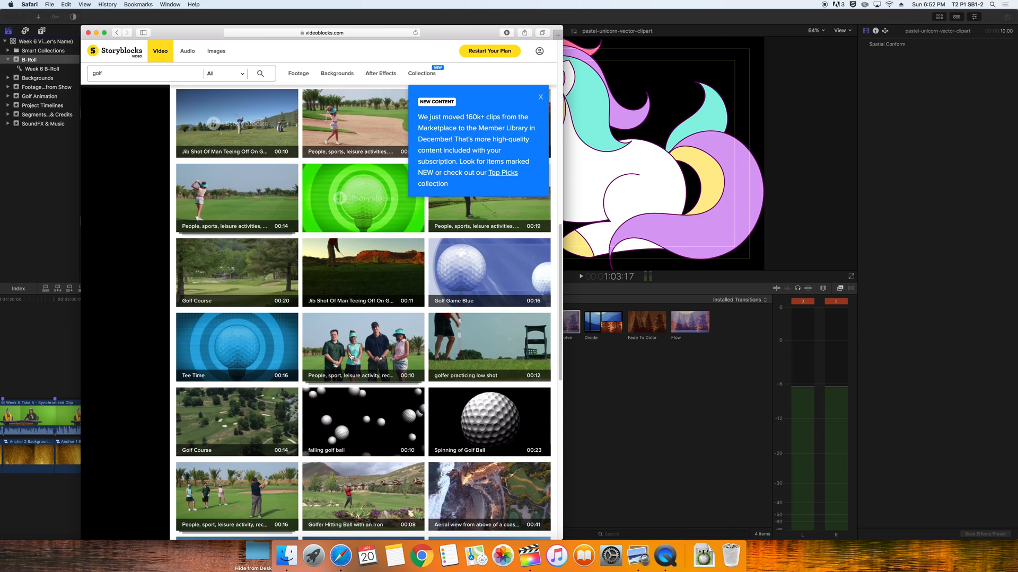
scroll(256, 355, down, 2)
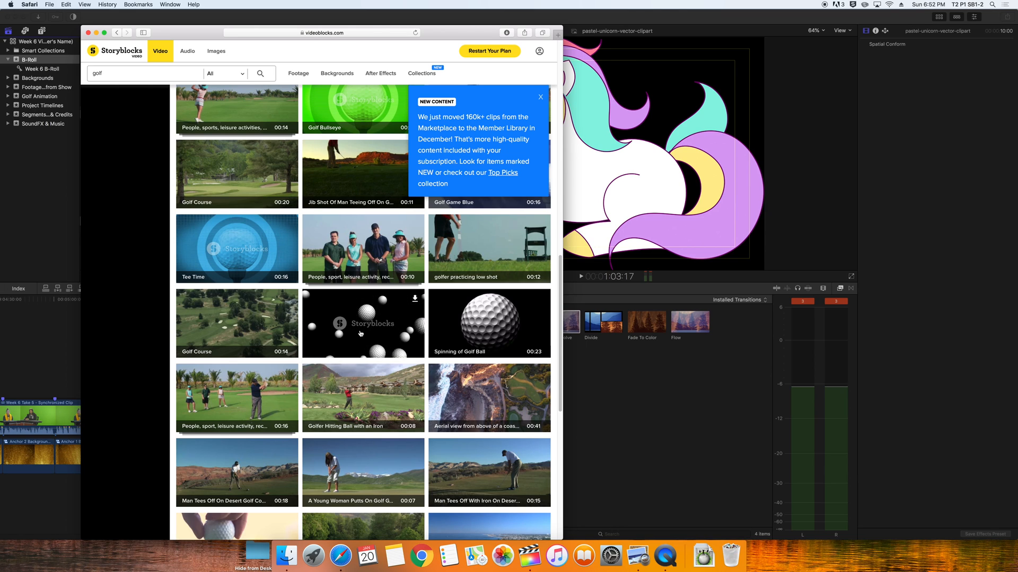
Run a Google Images search for Golf
mouse_move(507, 409)
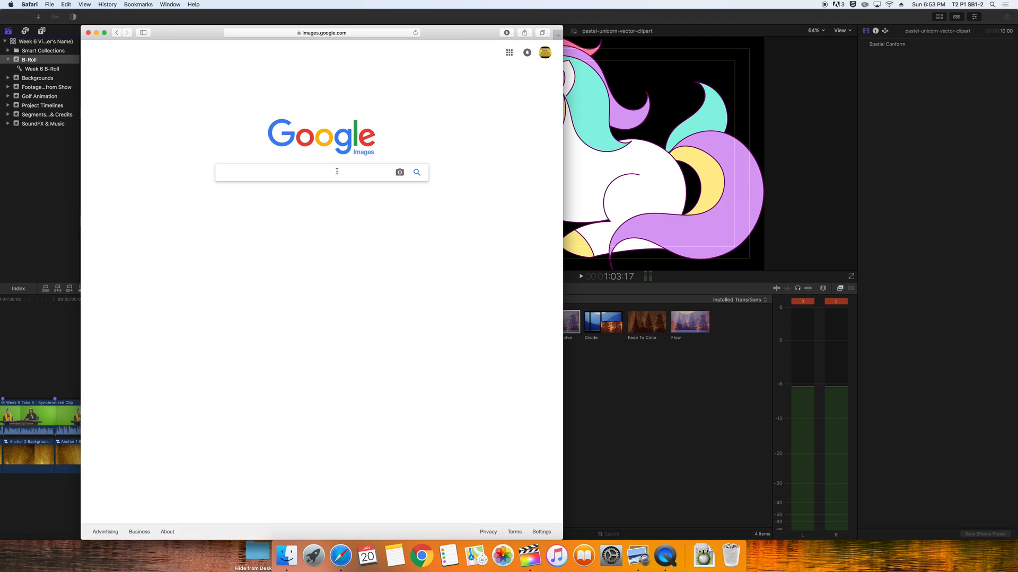
text(Golf)
key(Return)
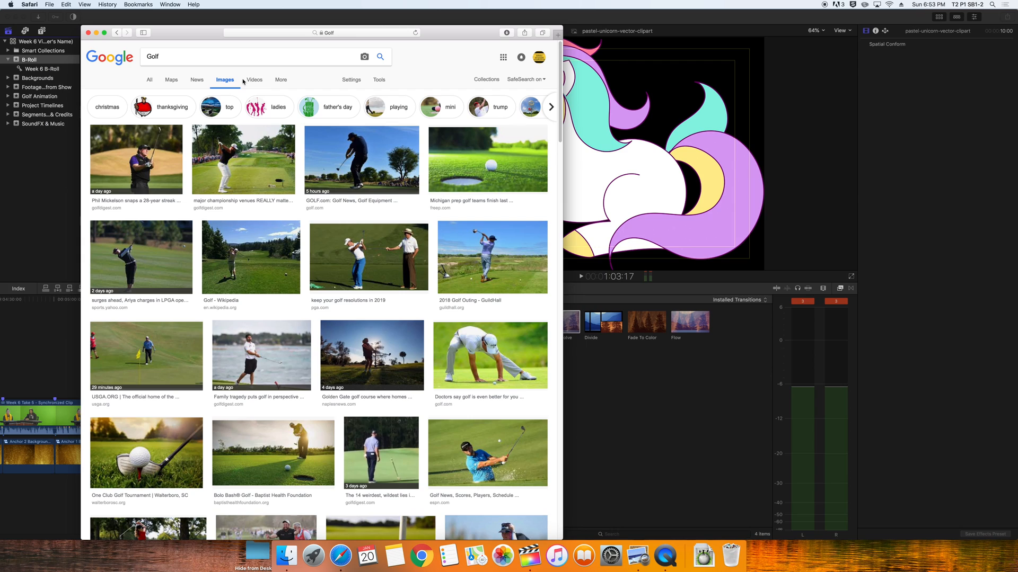
Open Advanced Image Search and limit image size to Larger than 2 MP
click(350, 80)
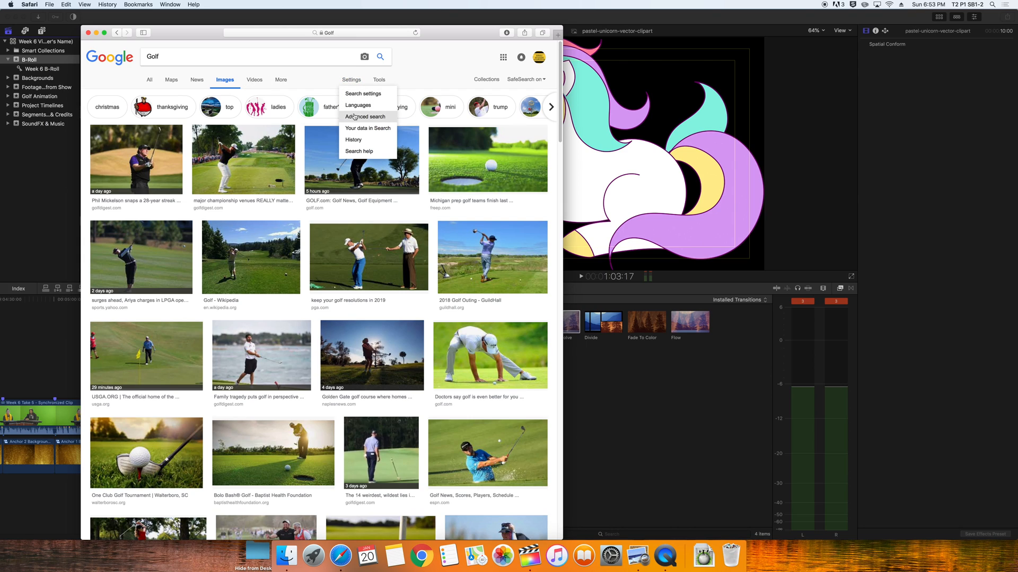
click(355, 117)
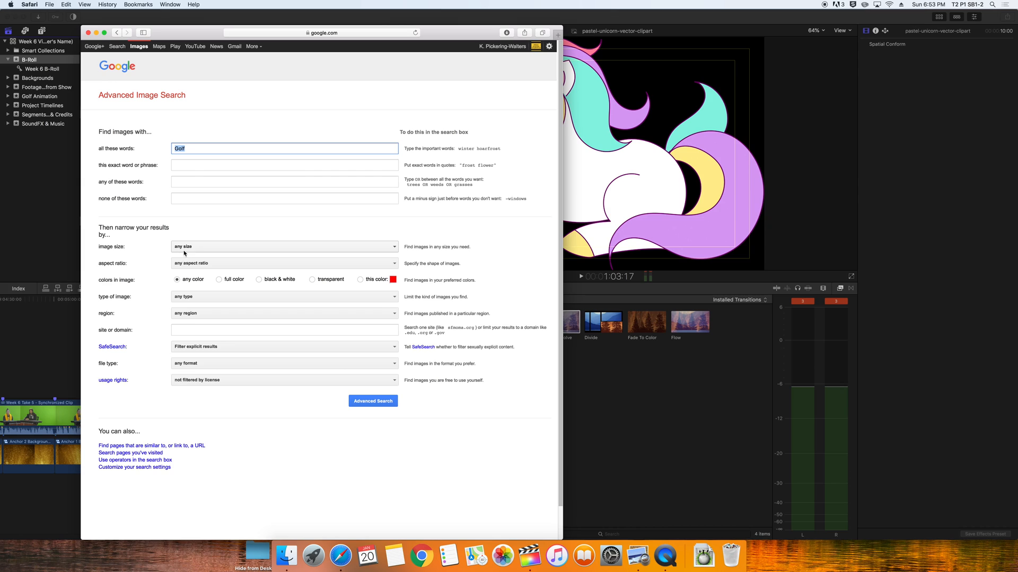
click(207, 250)
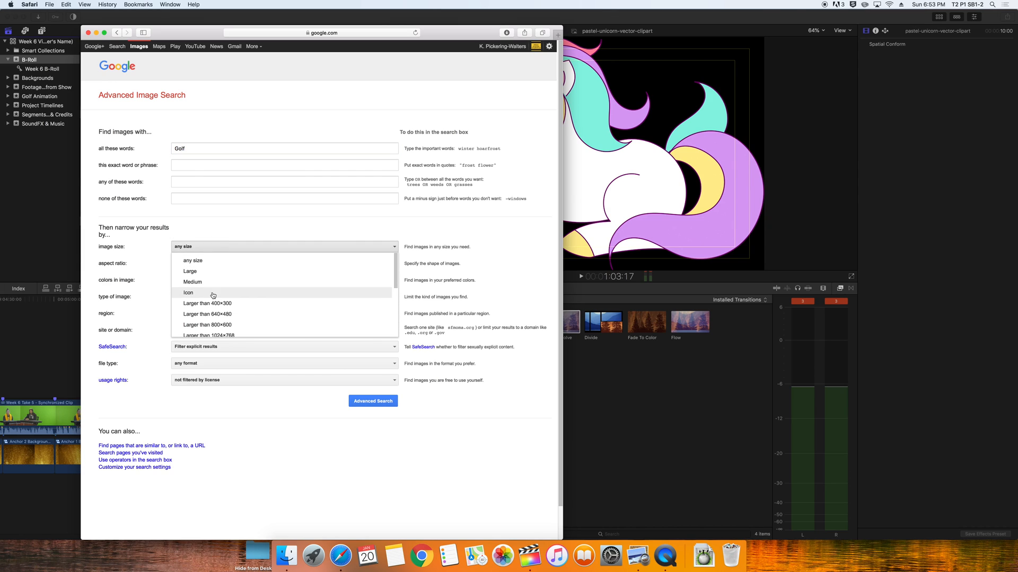
scroll(220, 318, down, 2)
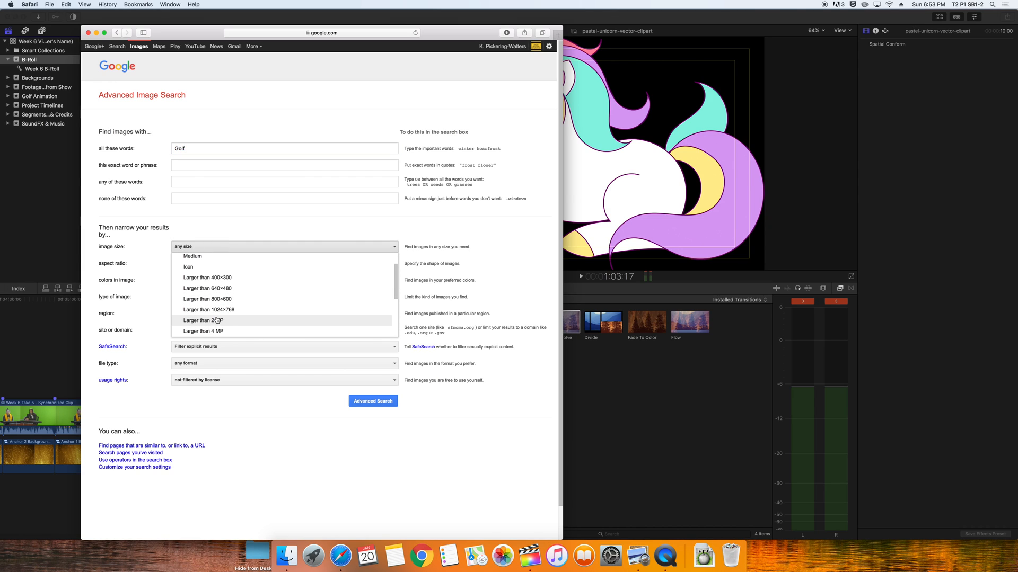
click(216, 321)
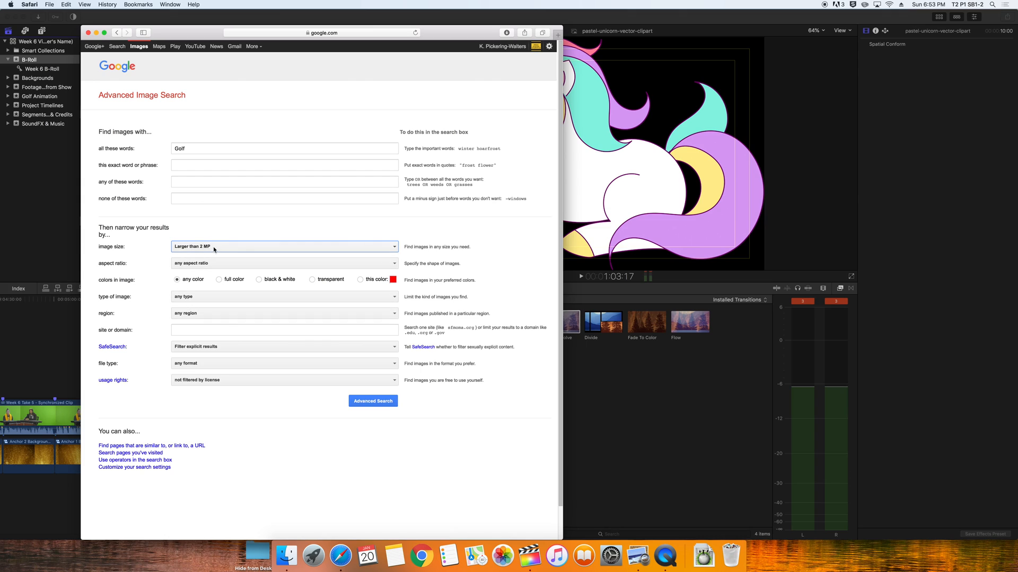
Review the image type, file type and usage rights choices, leaving type and format at any
click(201, 298)
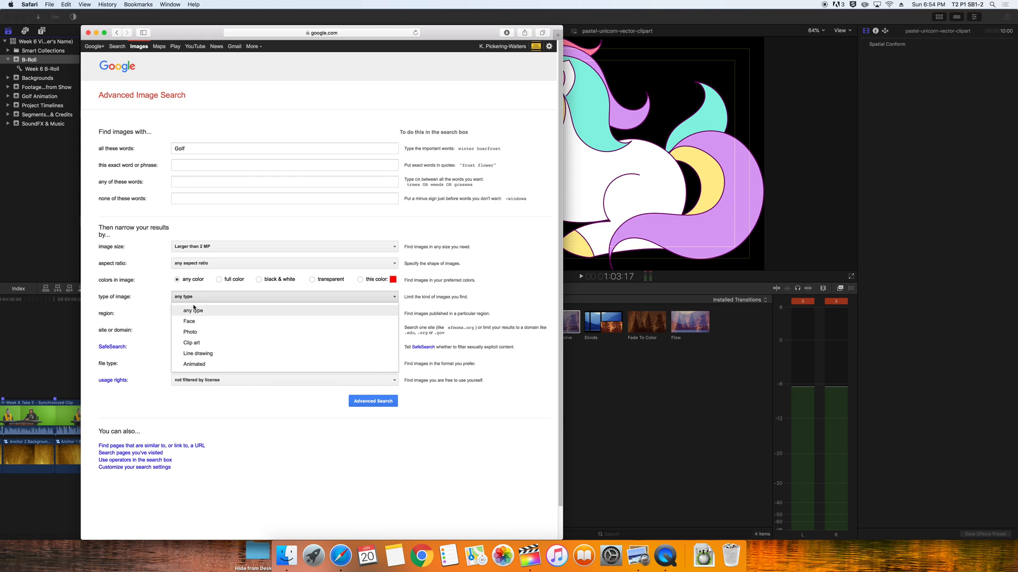
click(153, 292)
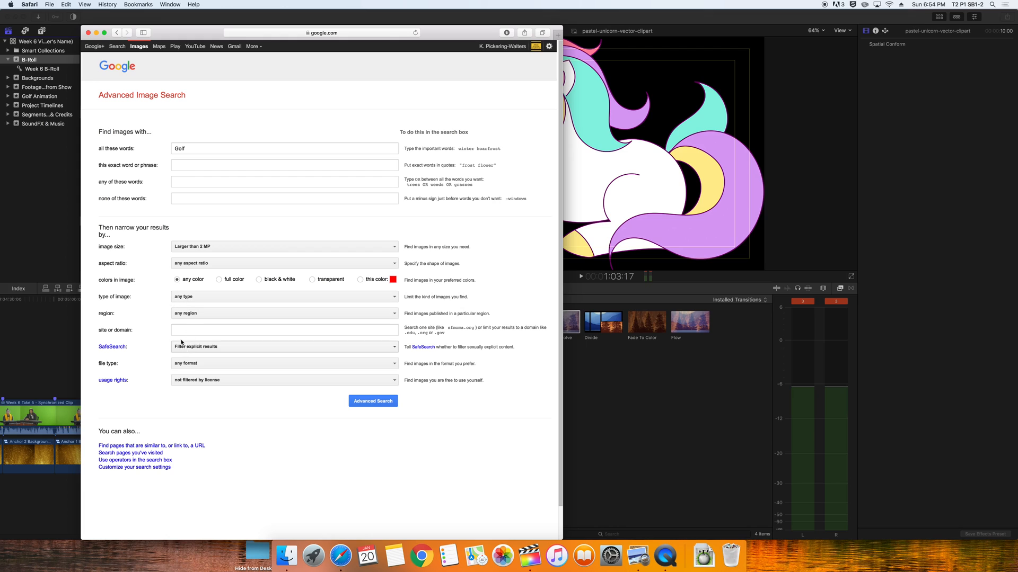
click(208, 366)
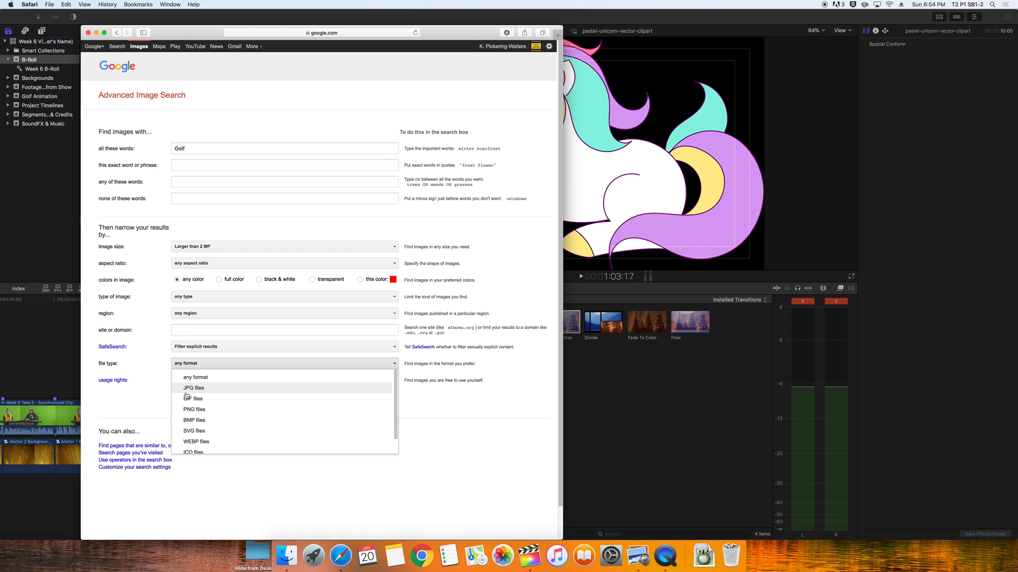
click(148, 396)
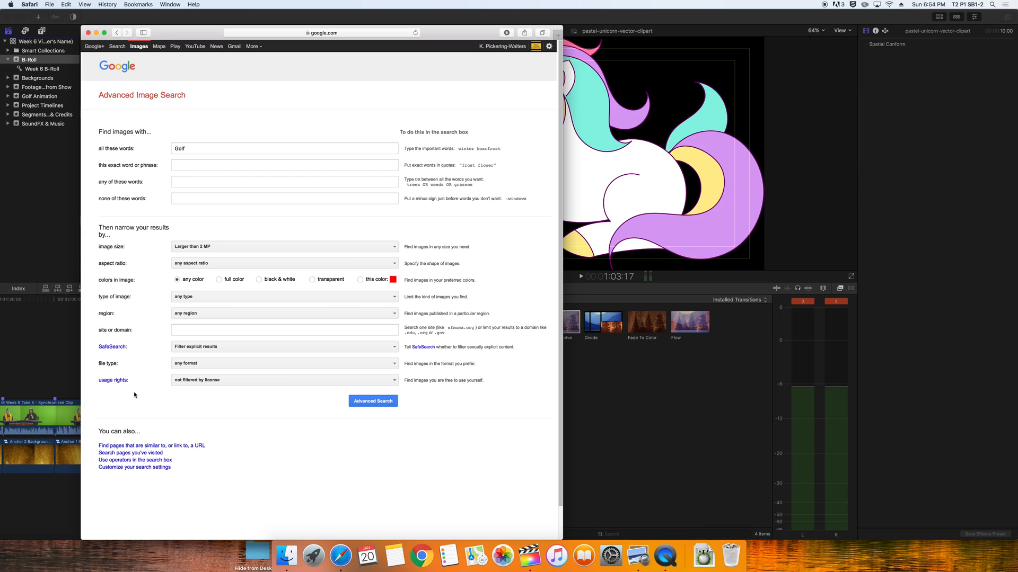
click(236, 381)
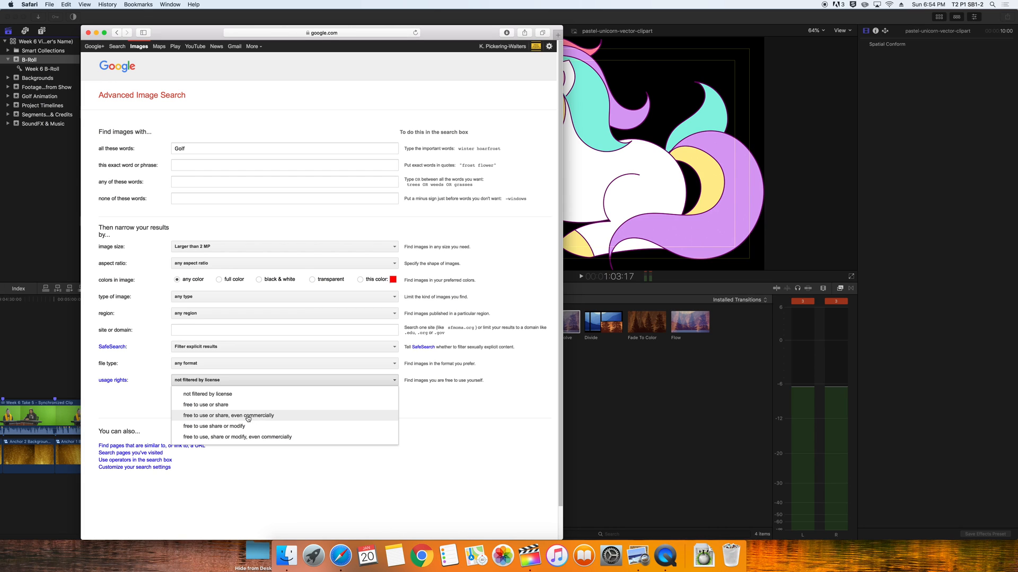
scroll(295, 414, down, 1)
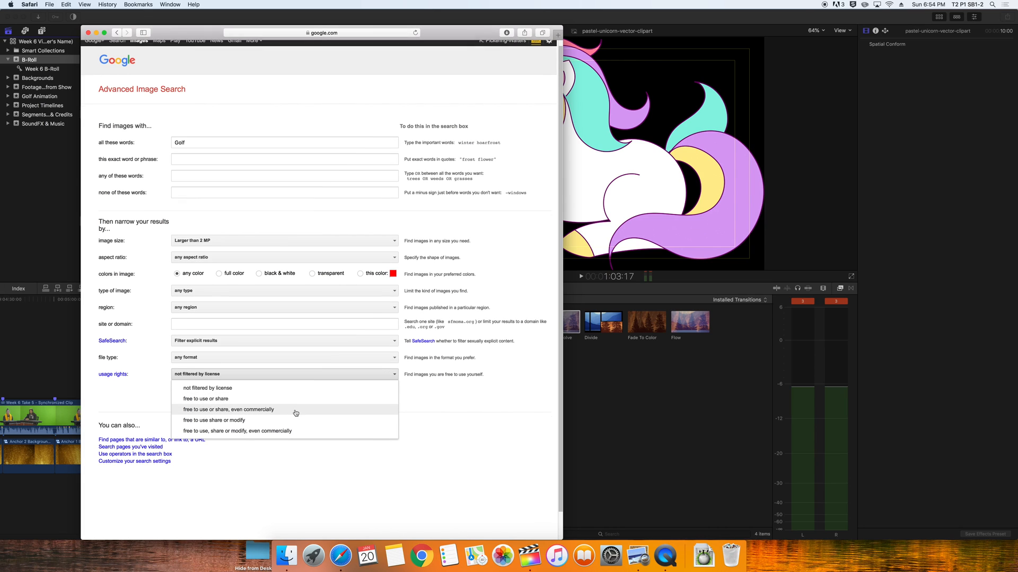
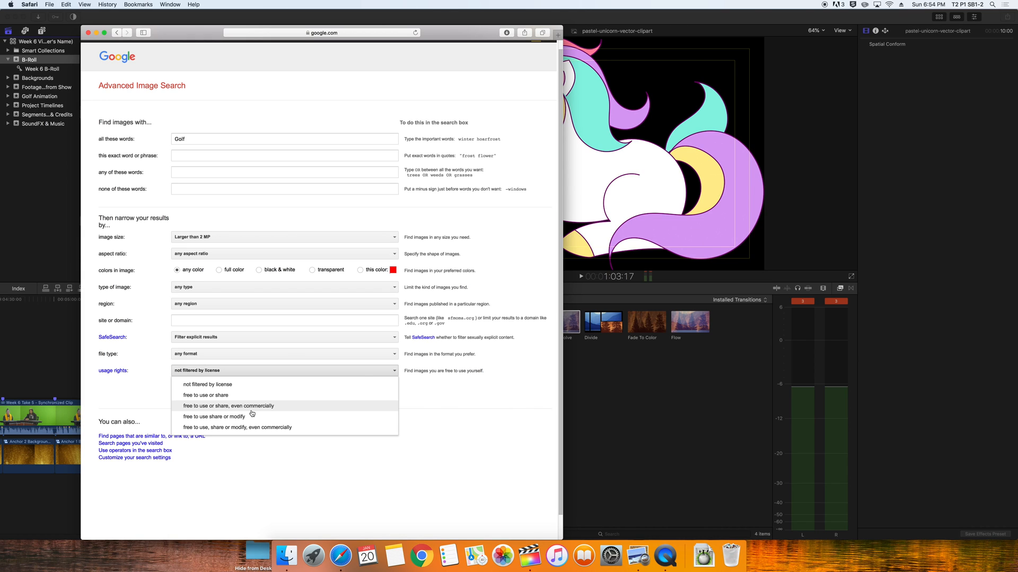
Choose a reuse usage-rights option so the Golf results show only reusable images over 2 MP
click(252, 407)
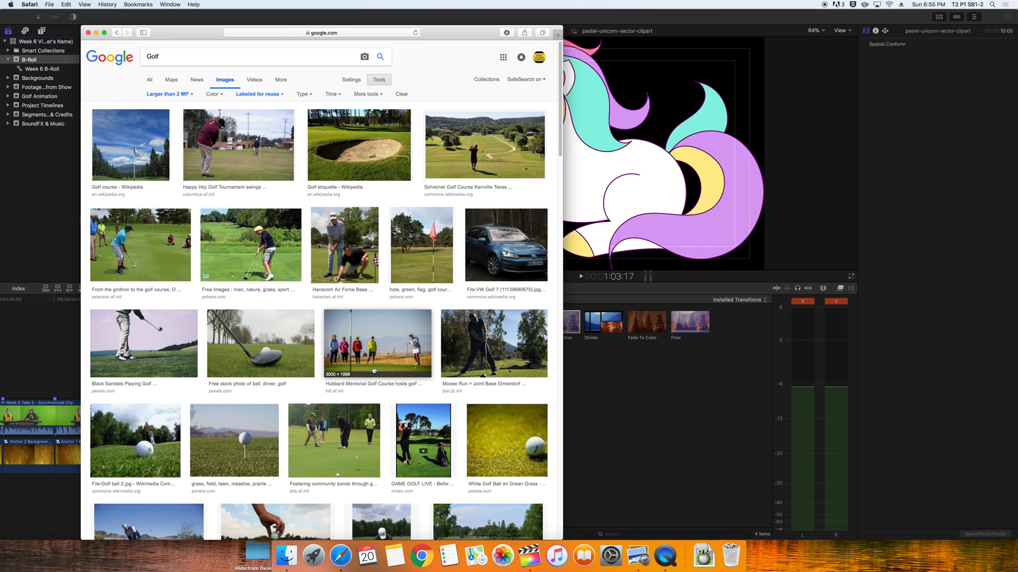
scroll(365, 356, down, 6)
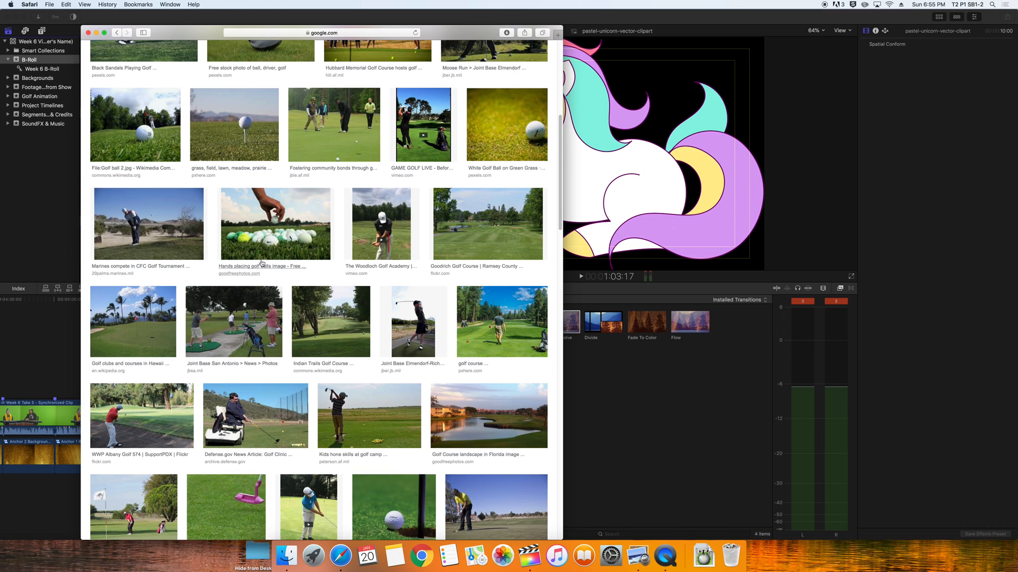
click(267, 239)
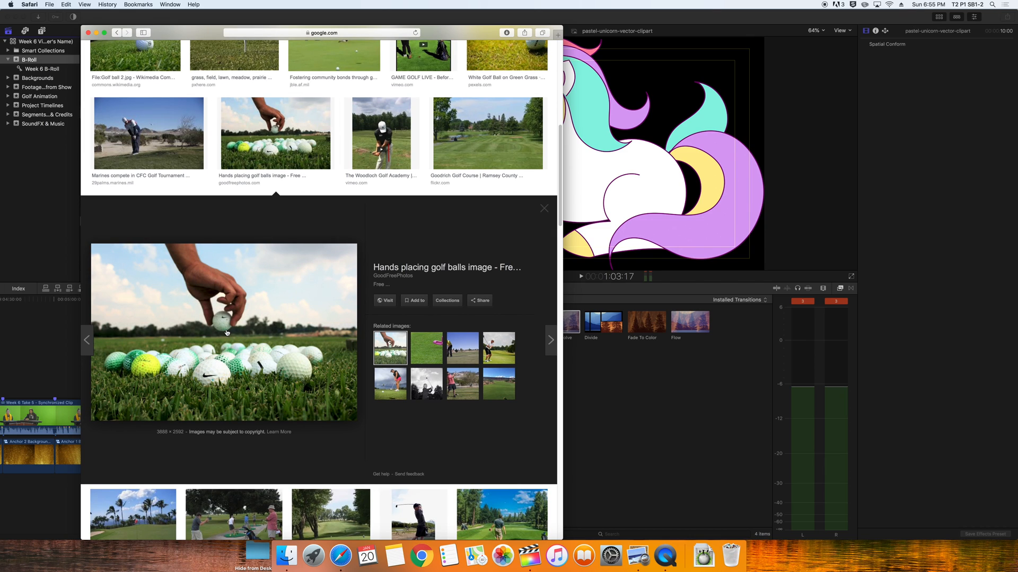
right_click(227, 333)
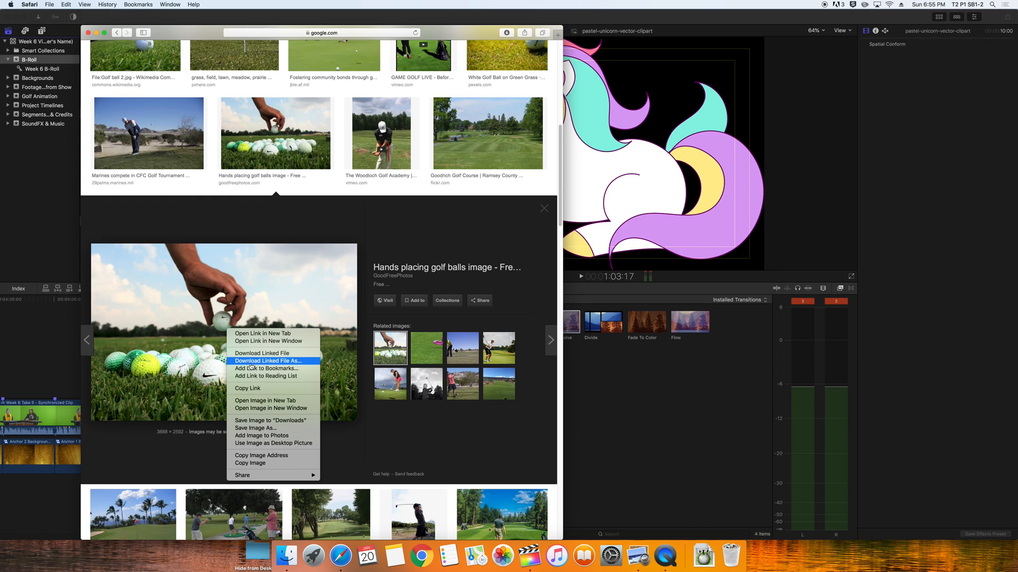
click(204, 306)
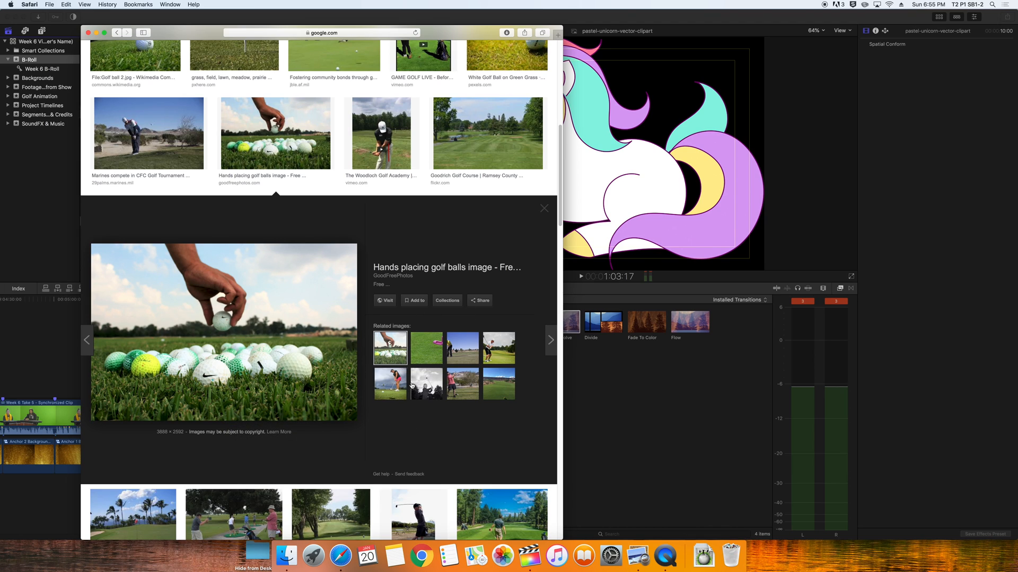
click(464, 386)
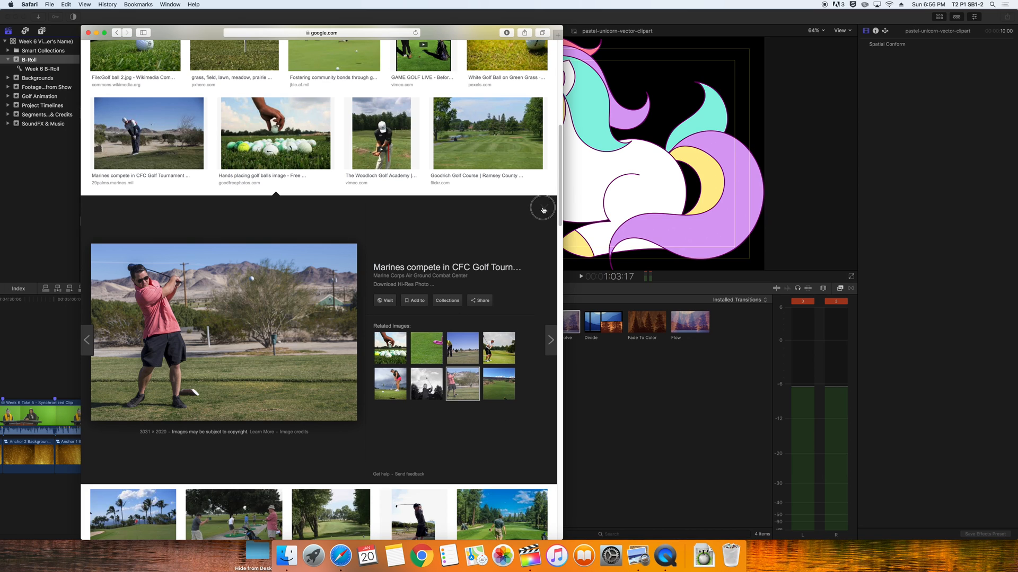
click(544, 208)
scroll(351, 295, up, 1)
scroll(352, 295, down, 15)
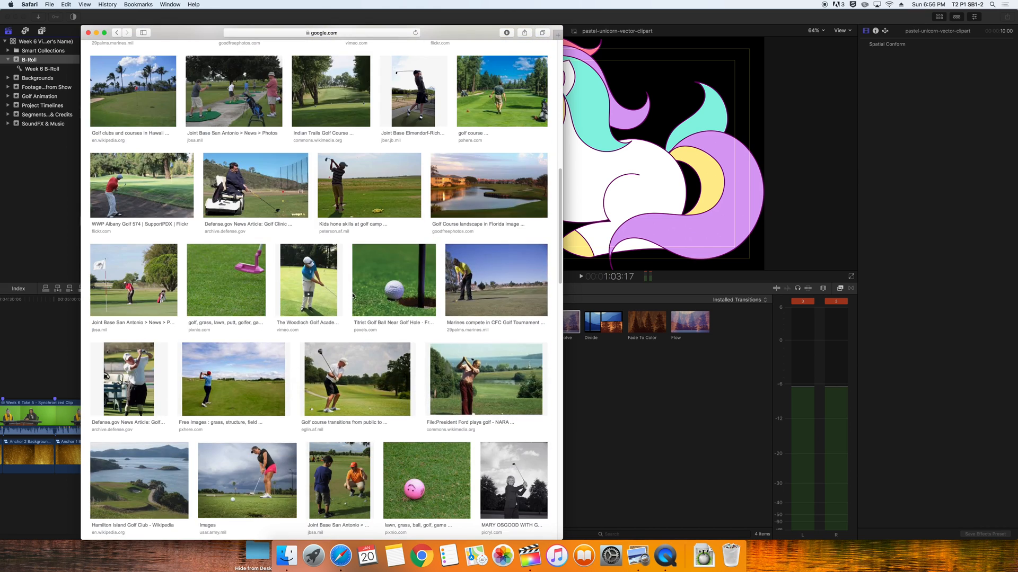
scroll(353, 297, down, 2)
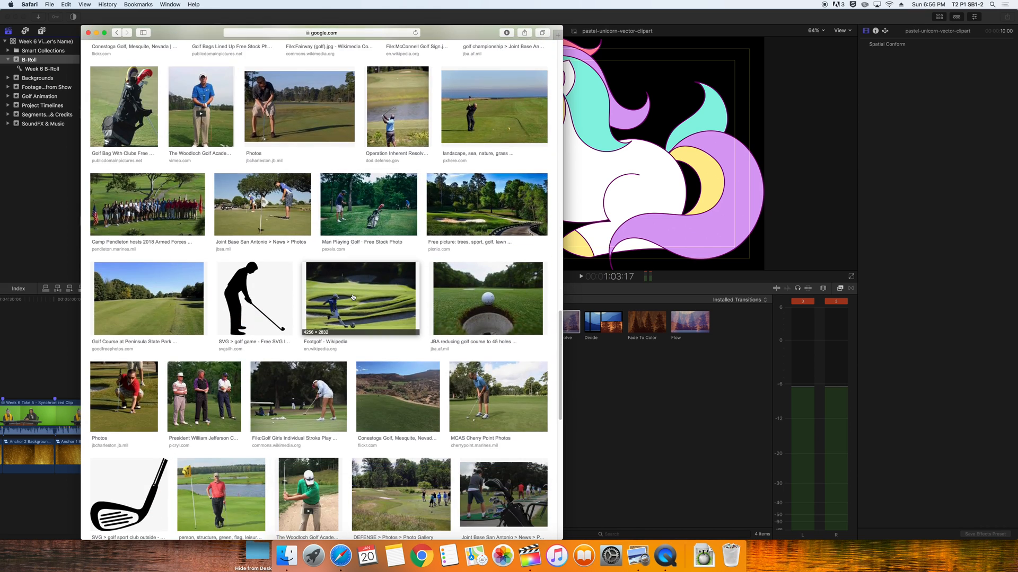
scroll(372, 362, down, 8)
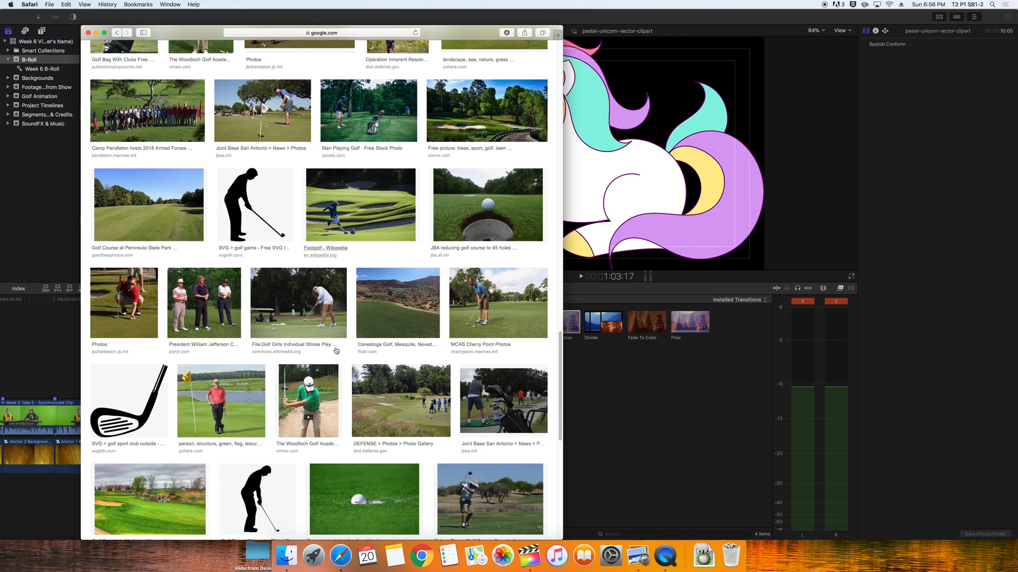
click(88, 33)
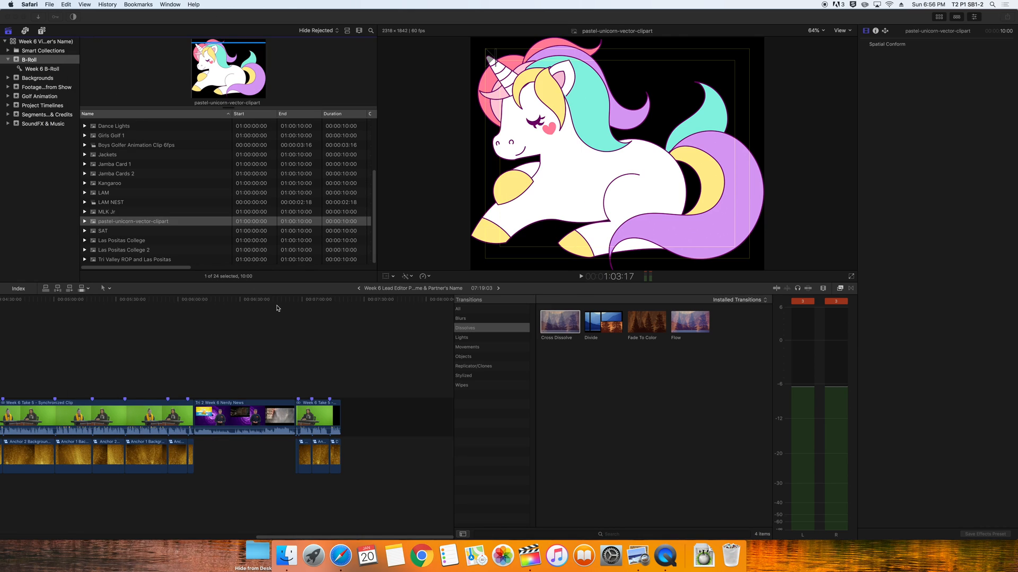
Back in Final Cut Pro, start a Master File export of the news project and review its settings
click(232, 339)
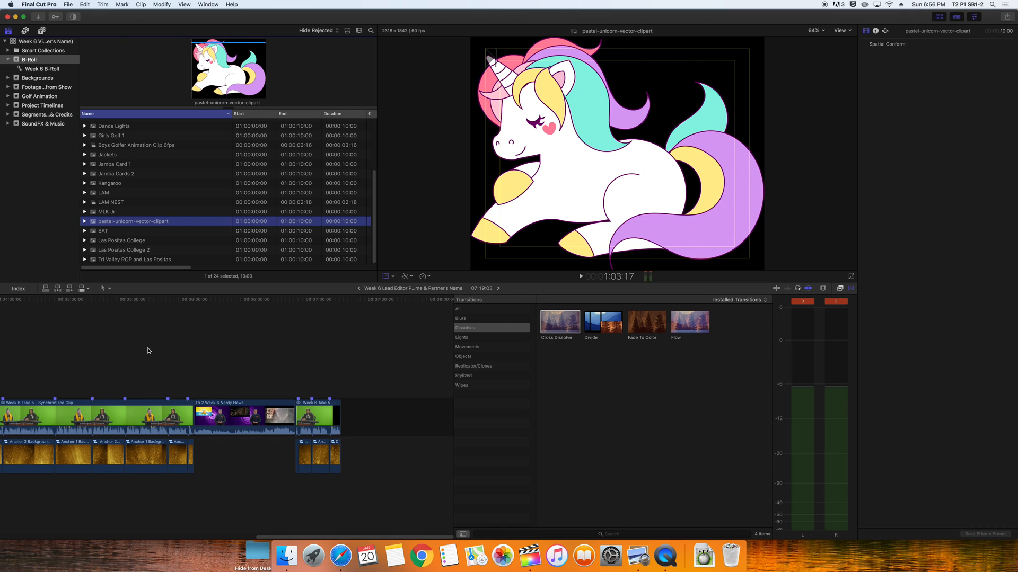
click(105, 361)
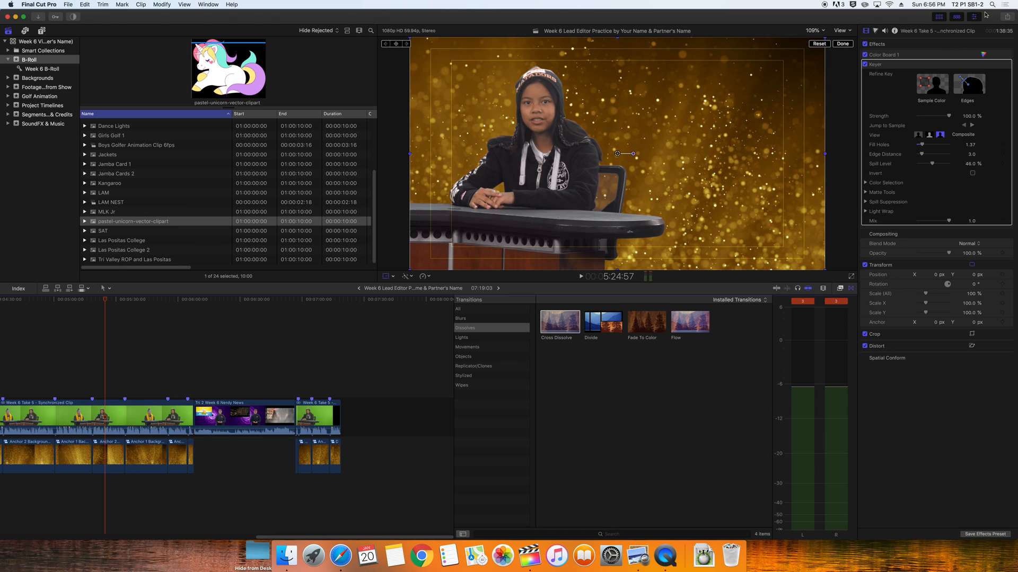
click(1006, 17)
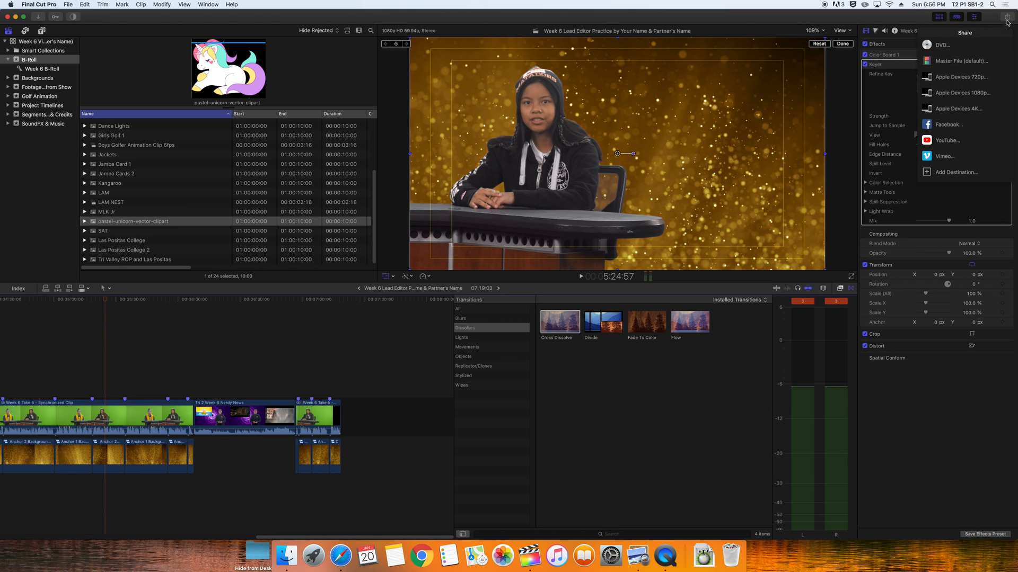
click(989, 62)
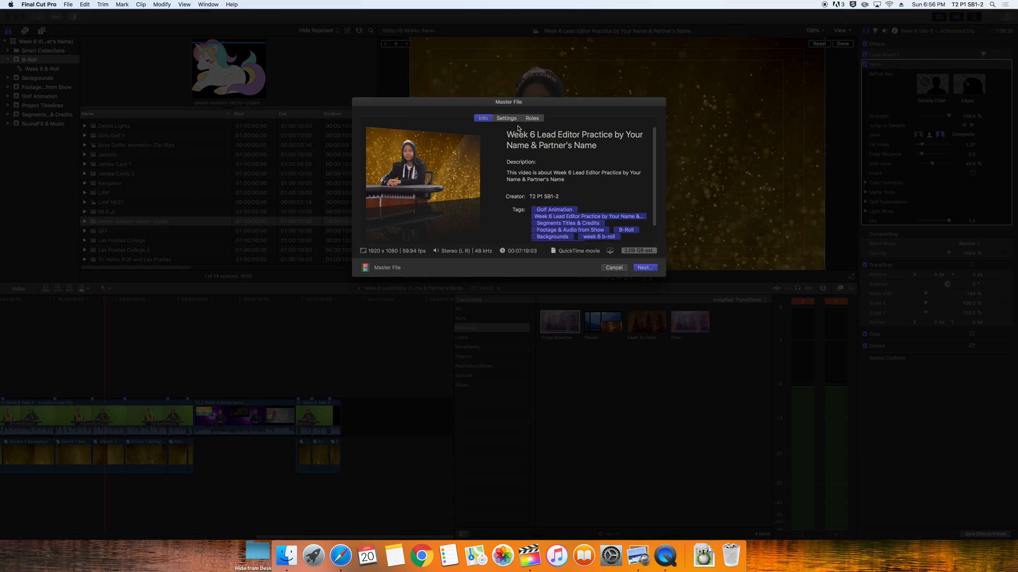
click(506, 121)
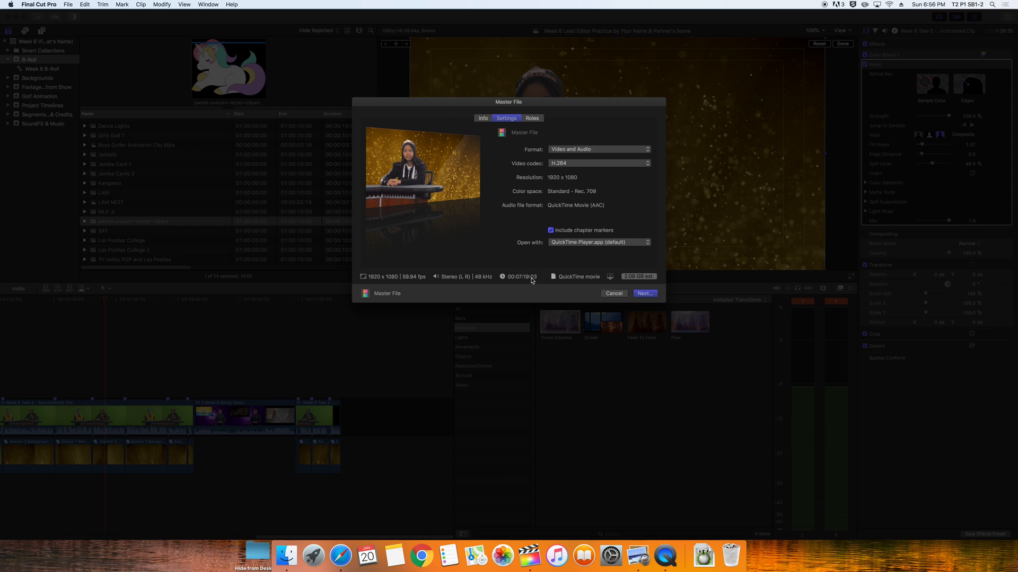
Save the movie to Lead Editor Exports with 'B-Roll' inserted in its name, then play the timeline
click(644, 294)
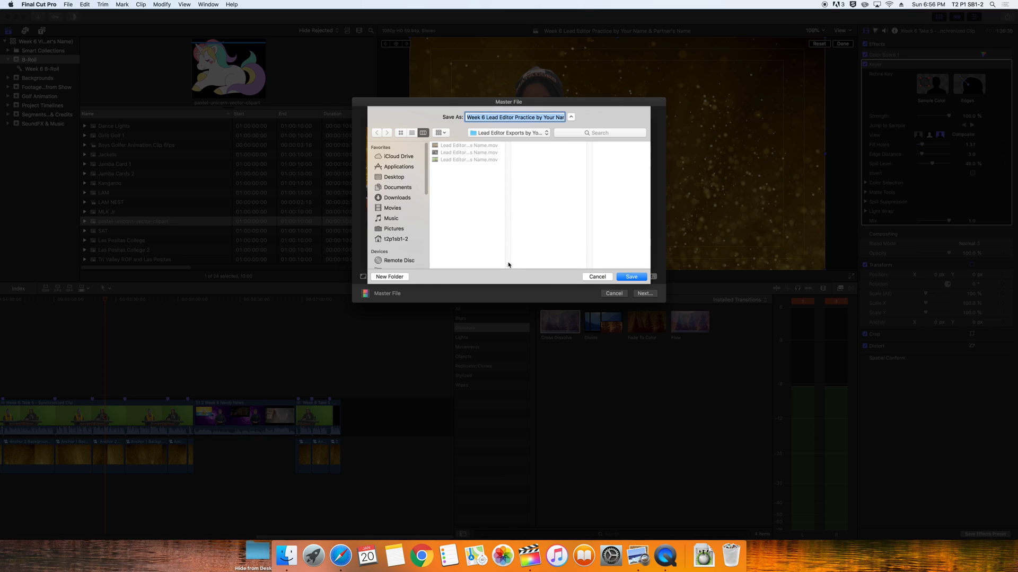
drag(507, 265, 572, 264)
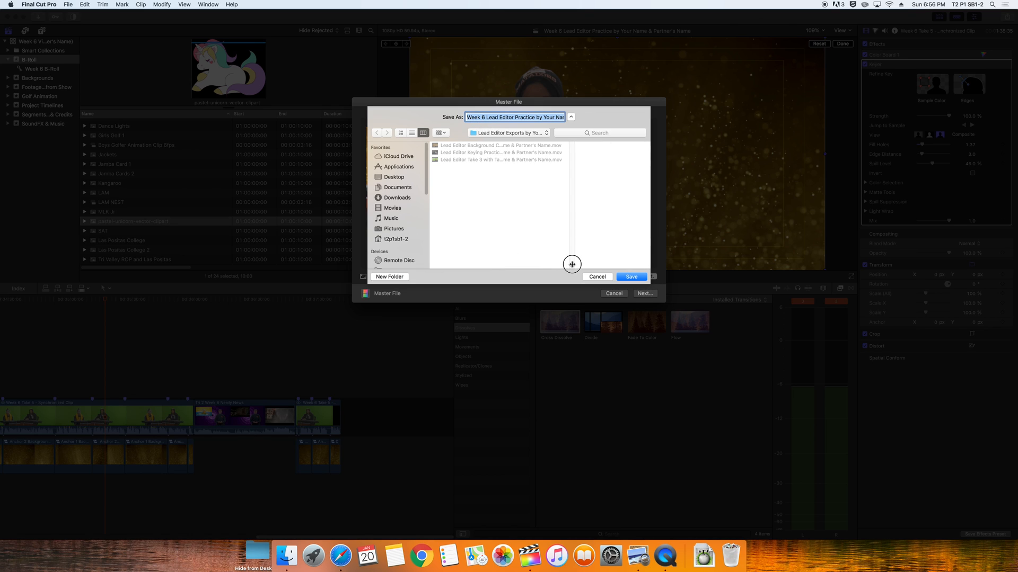
click(513, 117)
text(B-Roll)
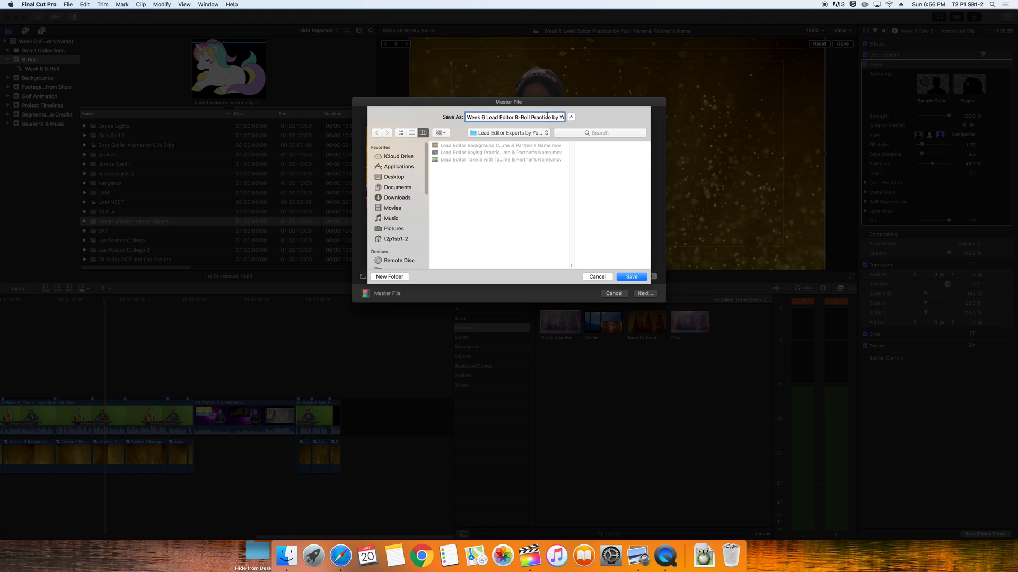
click(631, 277)
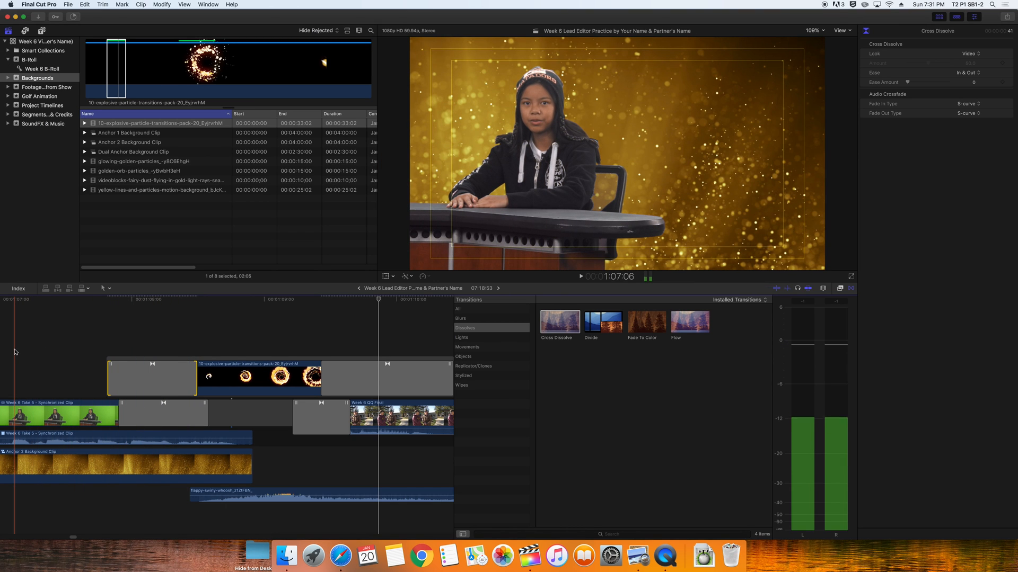
key(space)
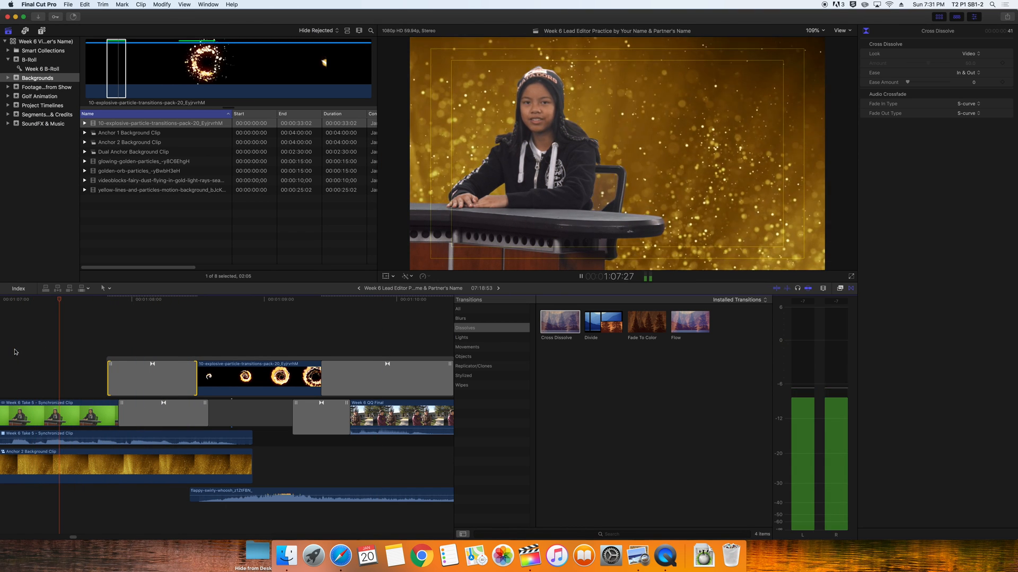